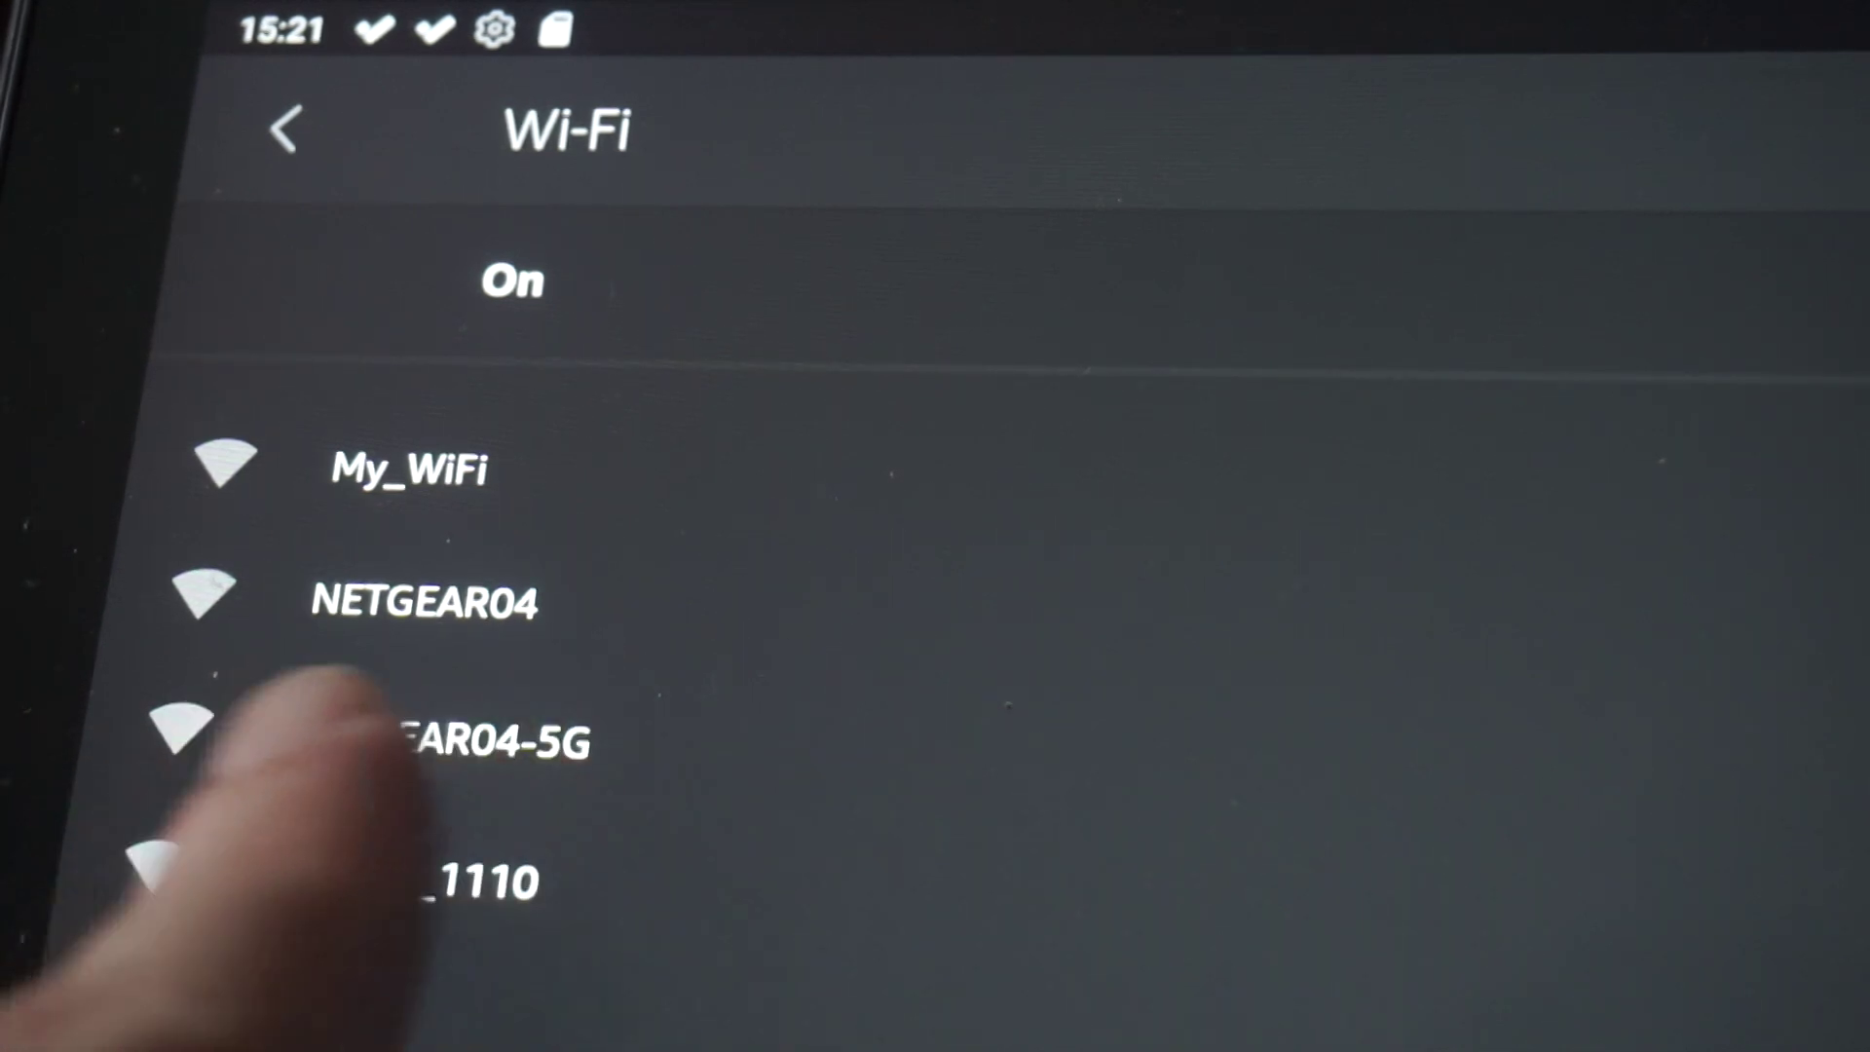
# Join the tablet to the NETGEAR04 Wi-Fi network with the key printed on the router label
pyautogui.click(423, 601)
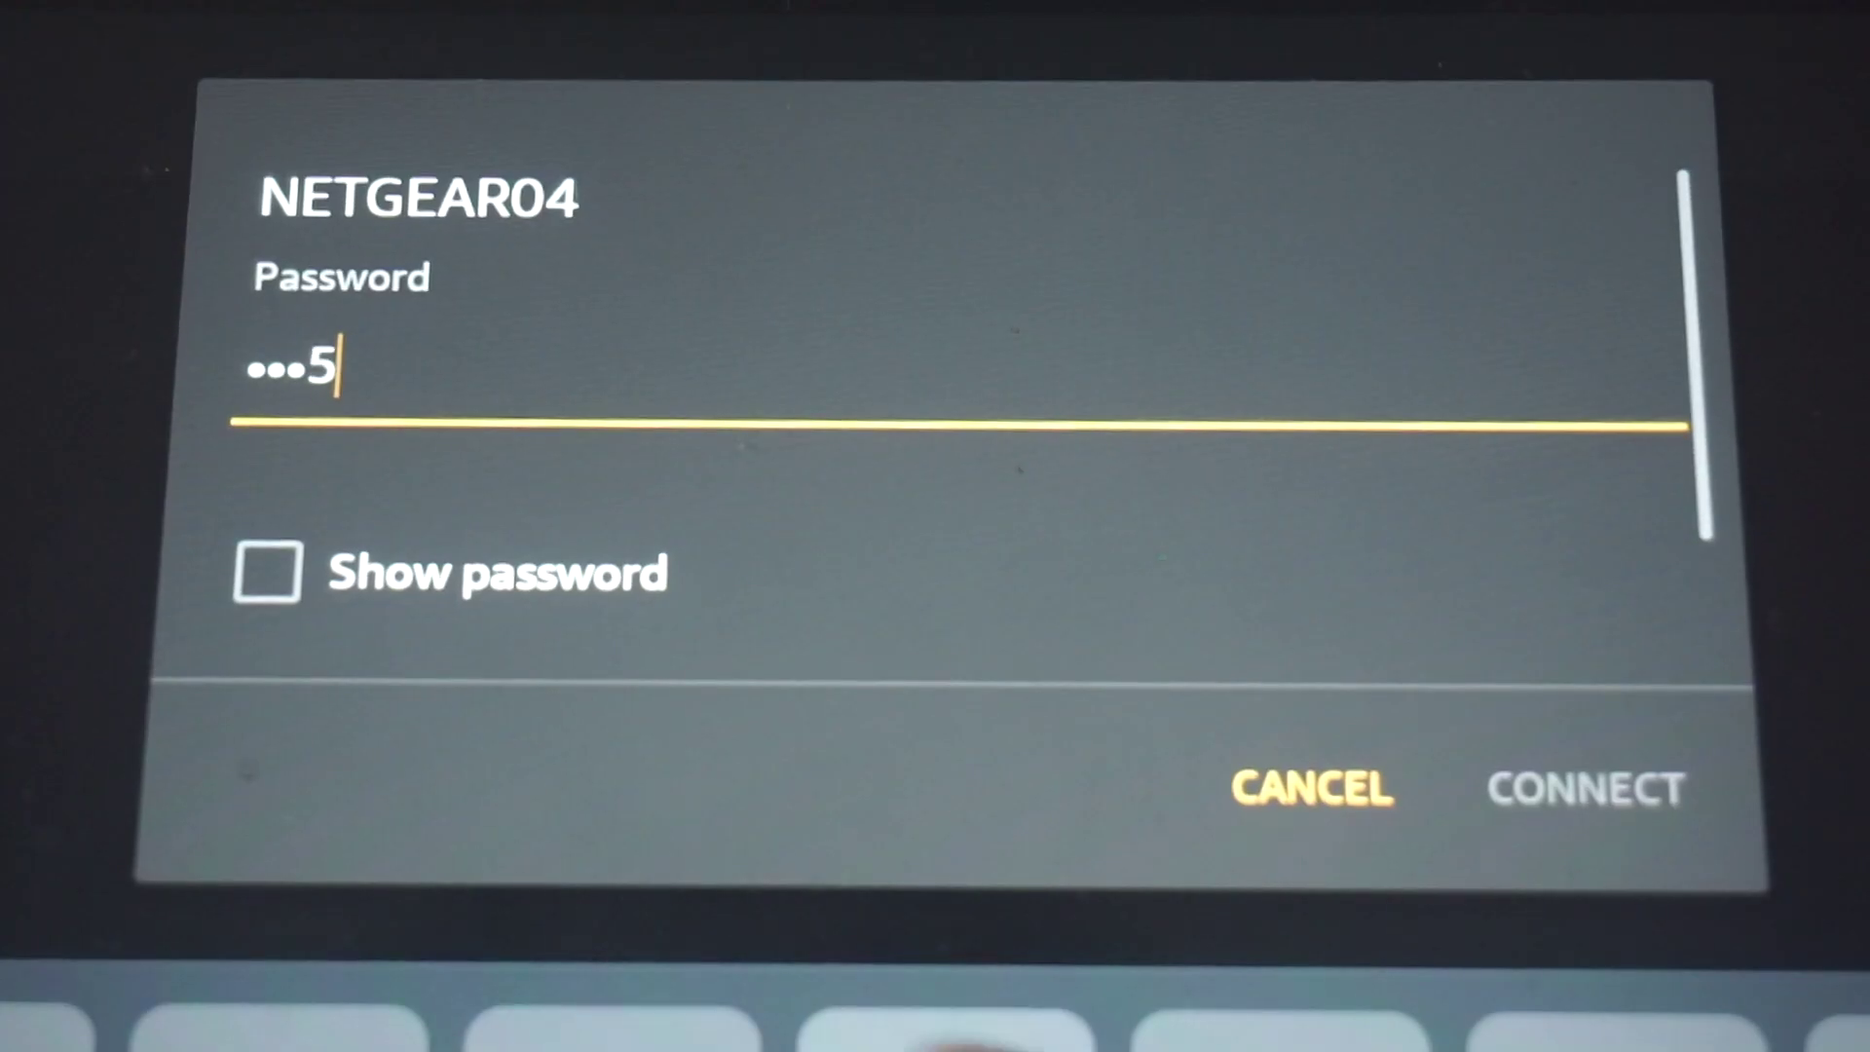
pyautogui.write('2')
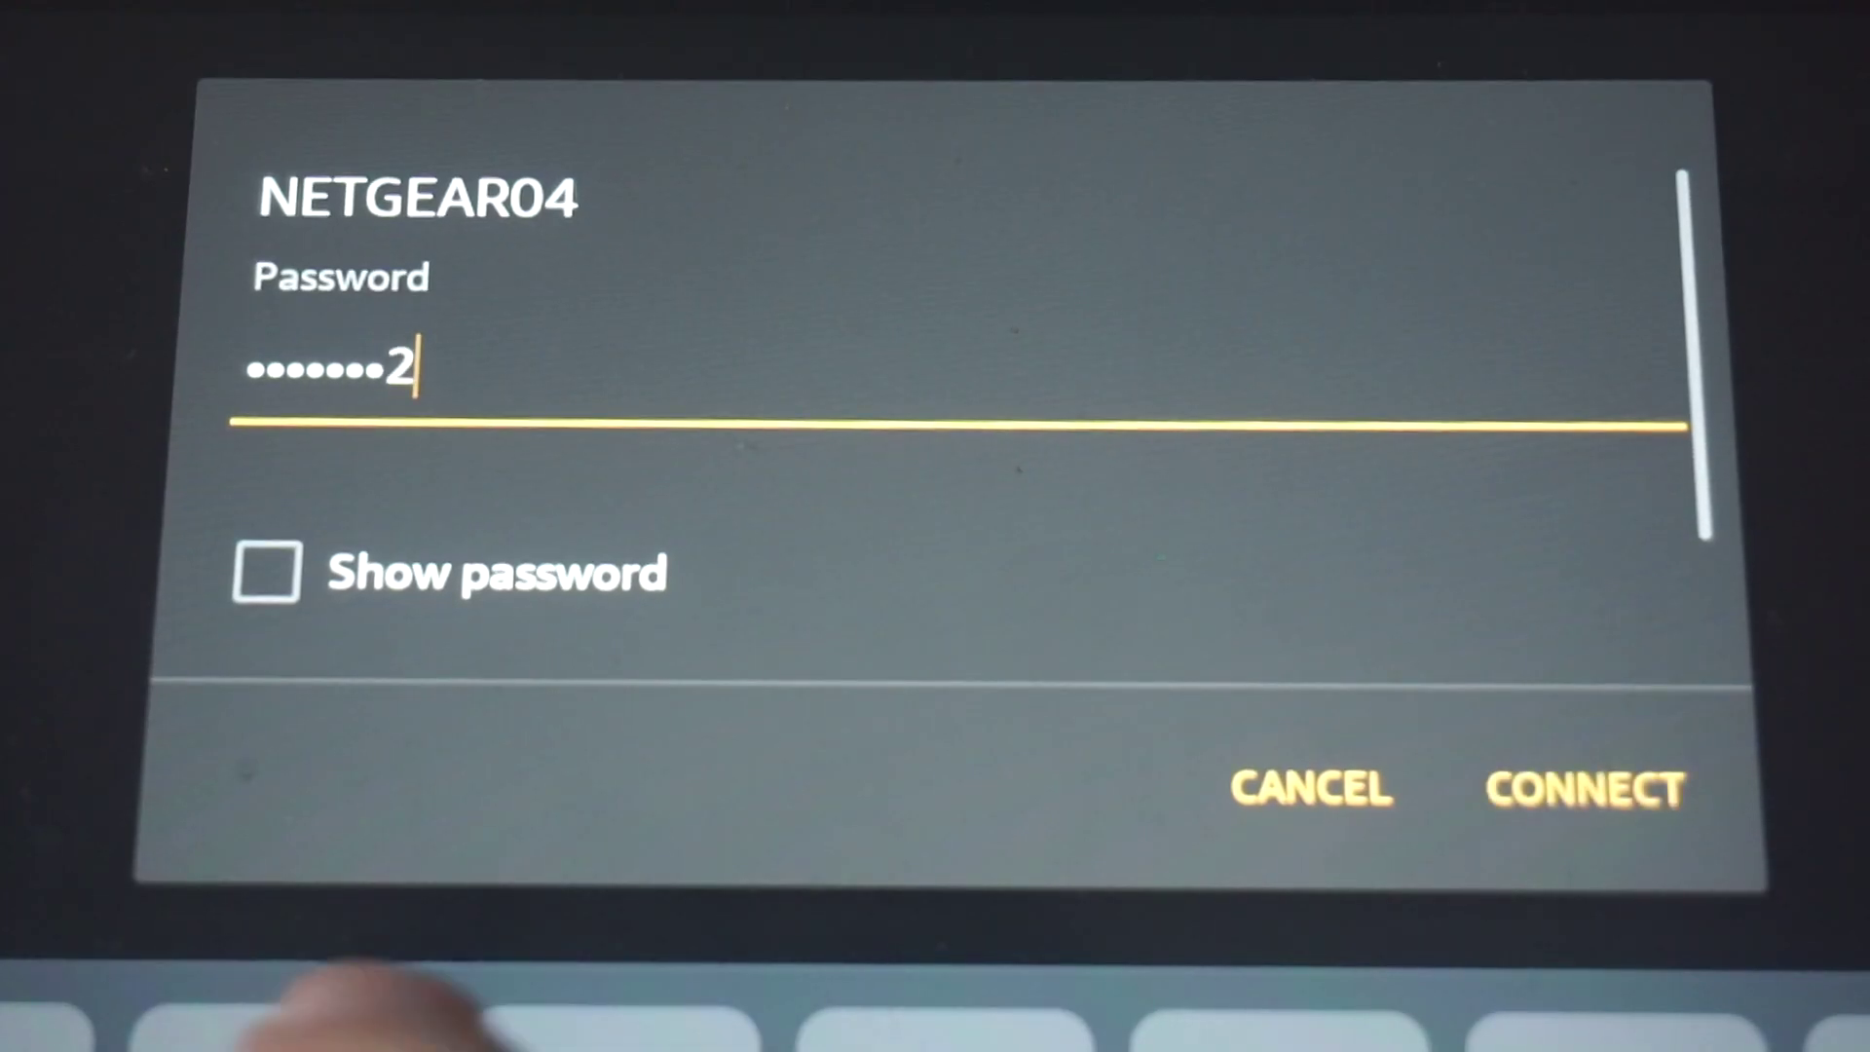
pyautogui.press('Return')
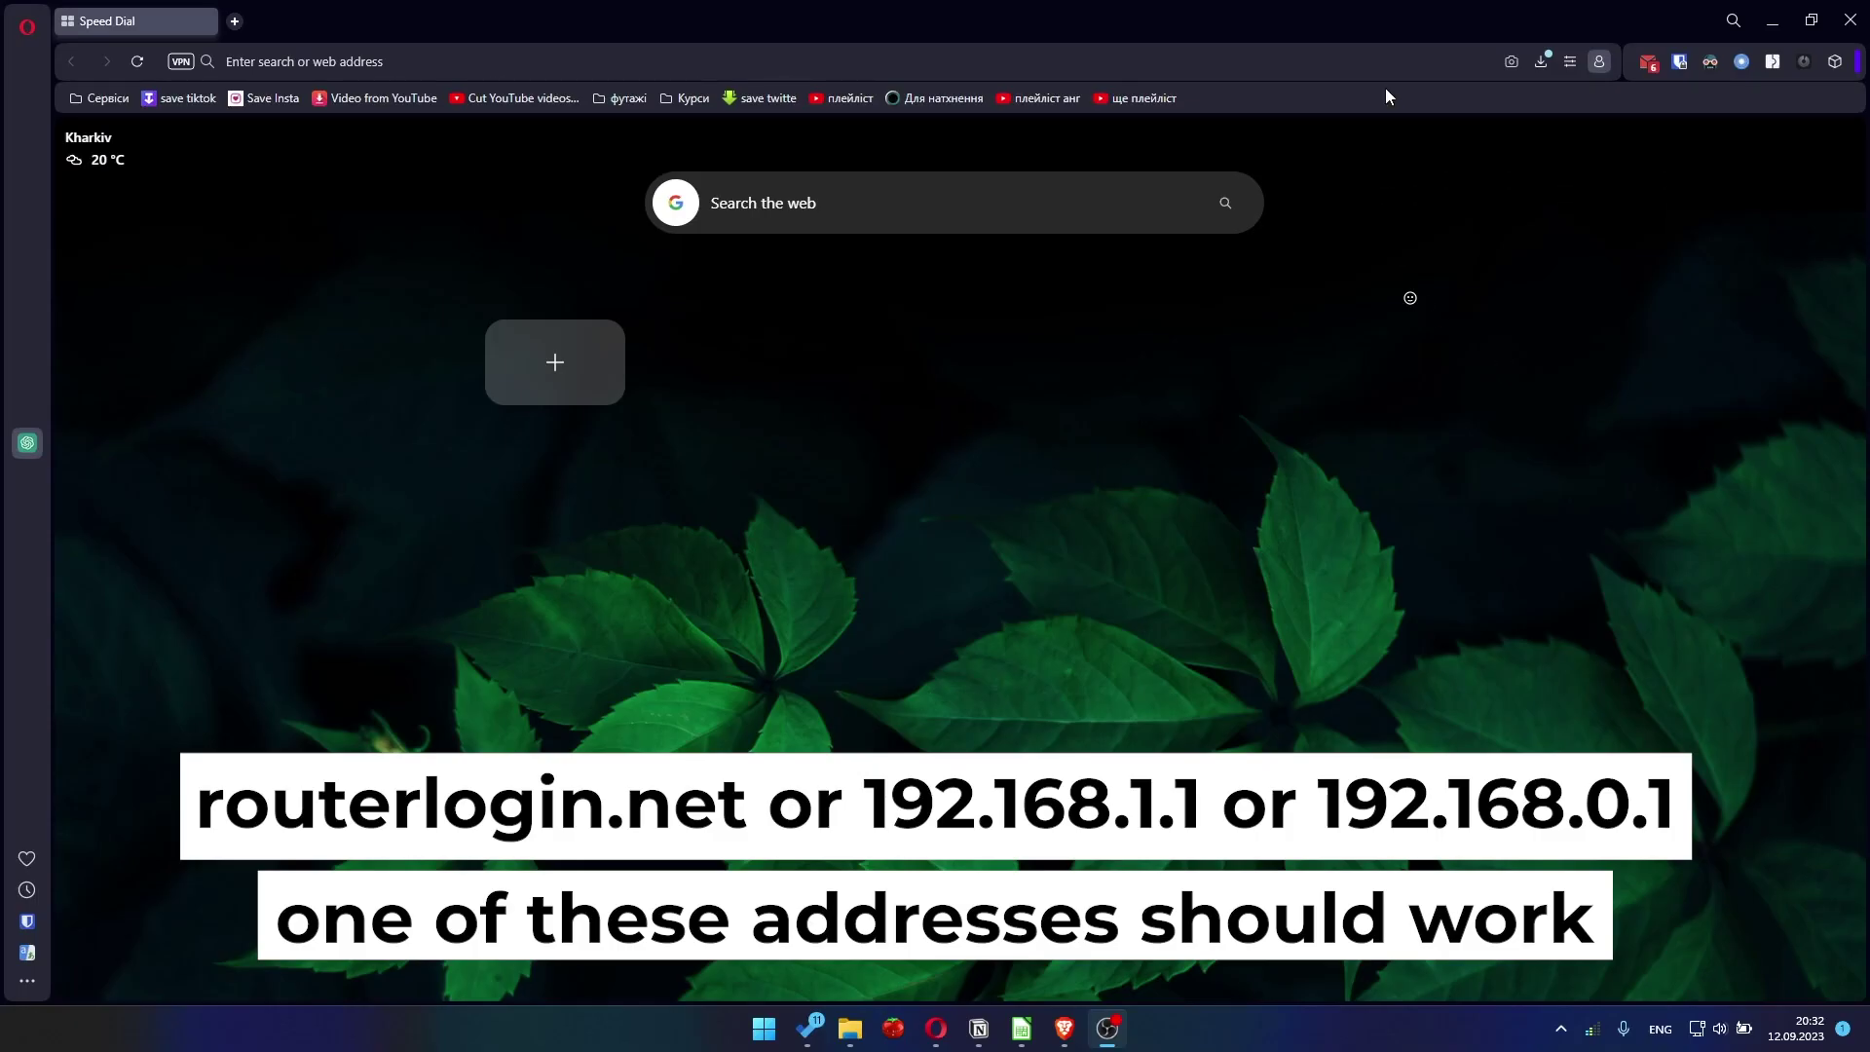
# Load the router's page at 192.168.1.1 in Opera
pyautogui.click(1385, 64)
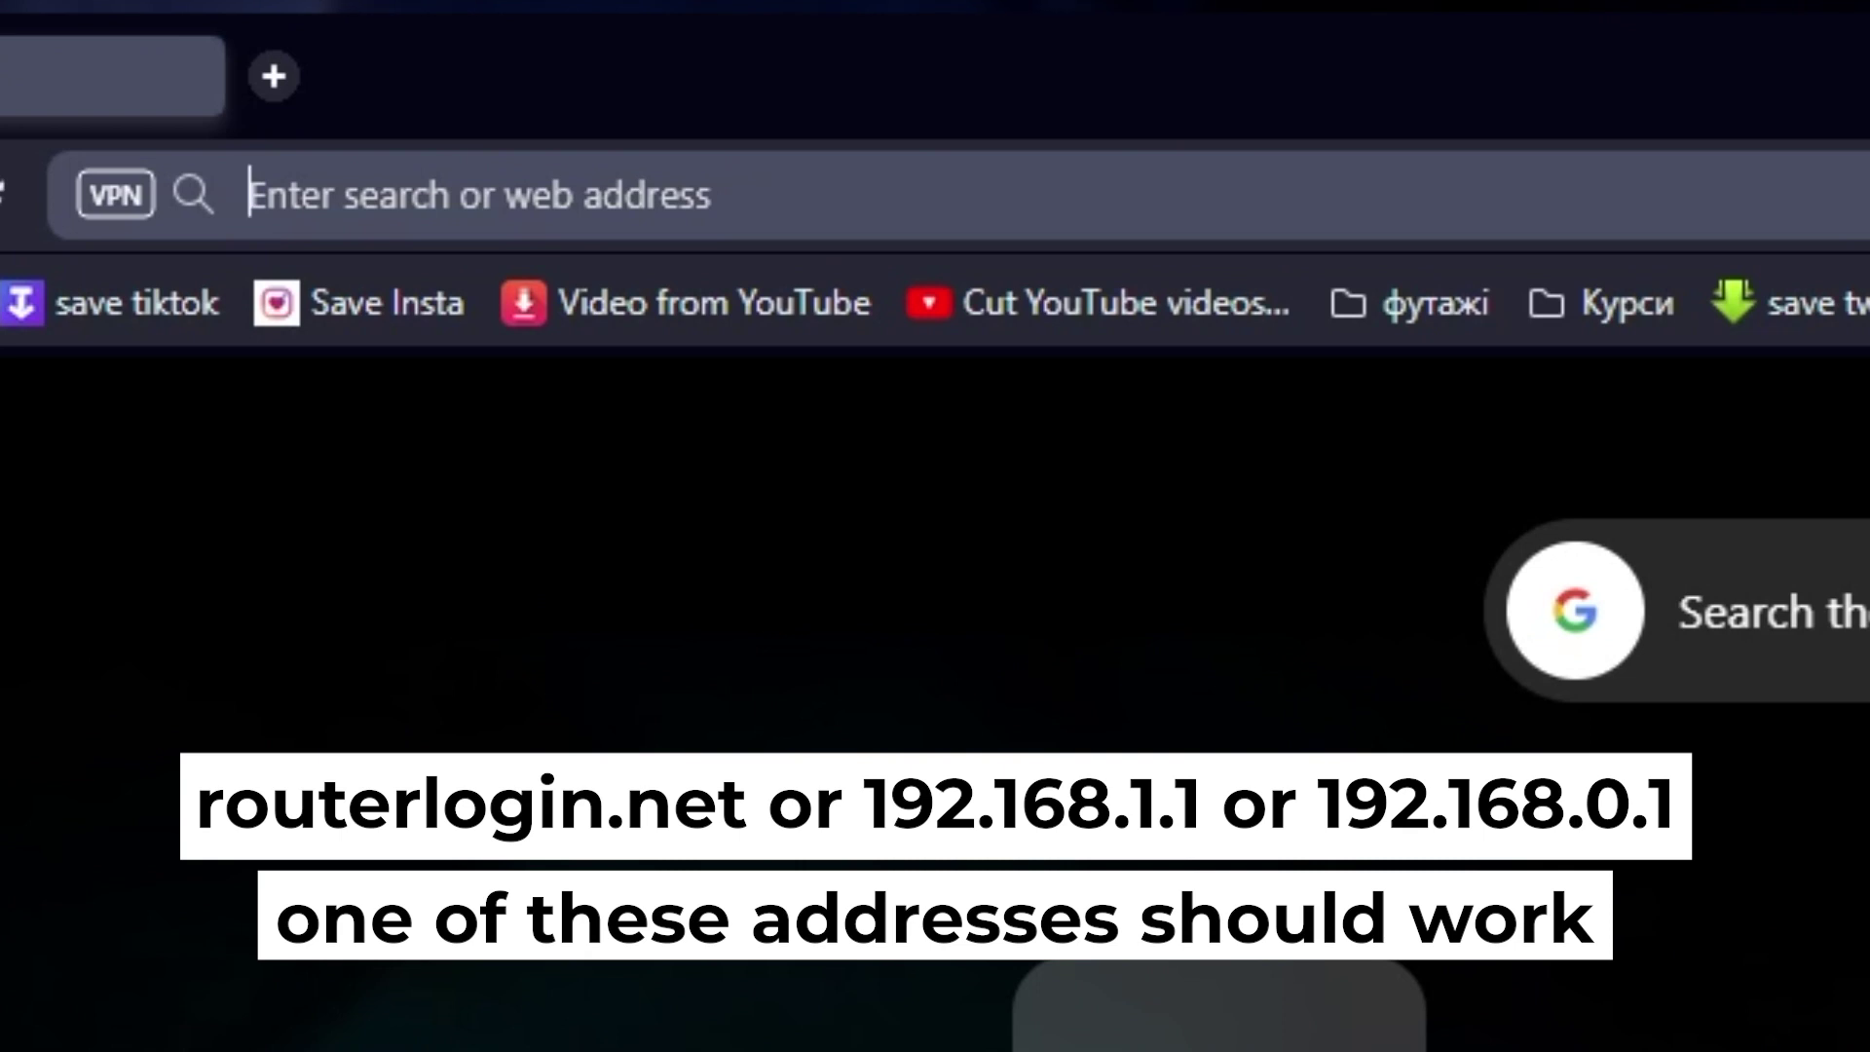
pyautogui.write('192.168')
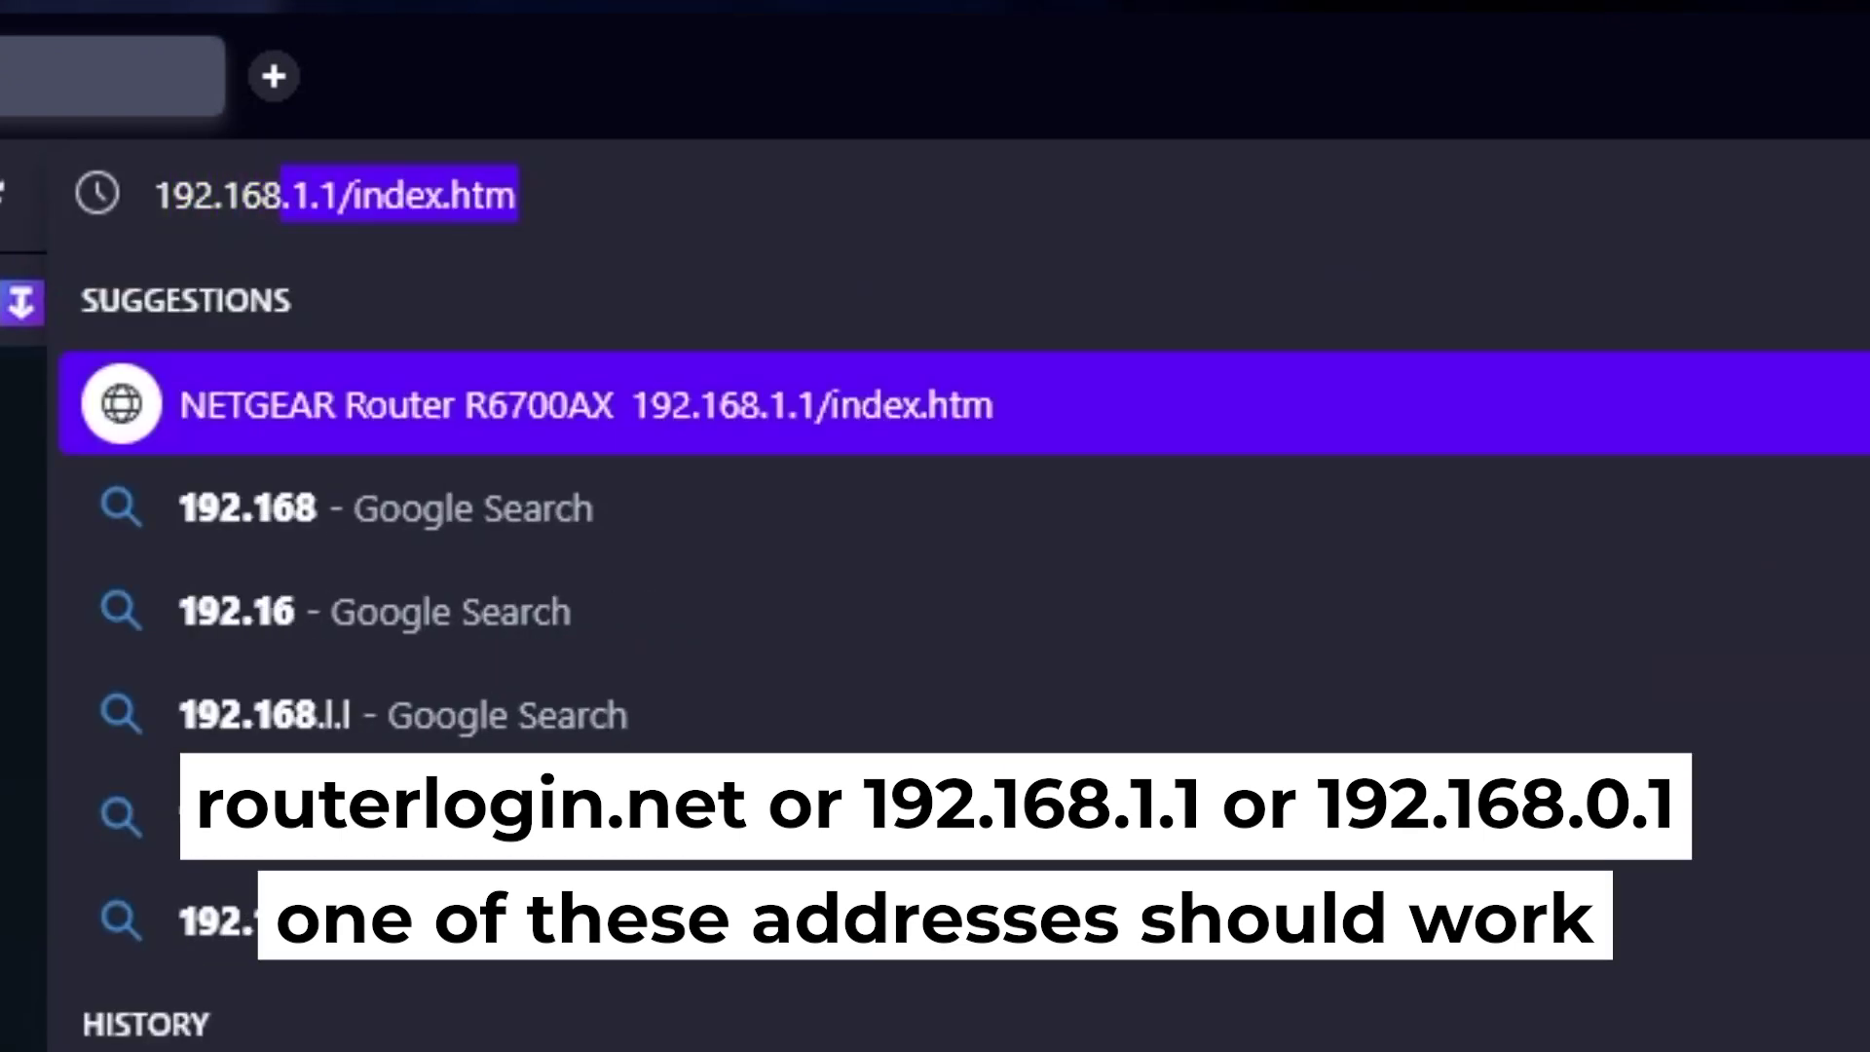
pyautogui.write('.1.1')
pyautogui.press('Delete')
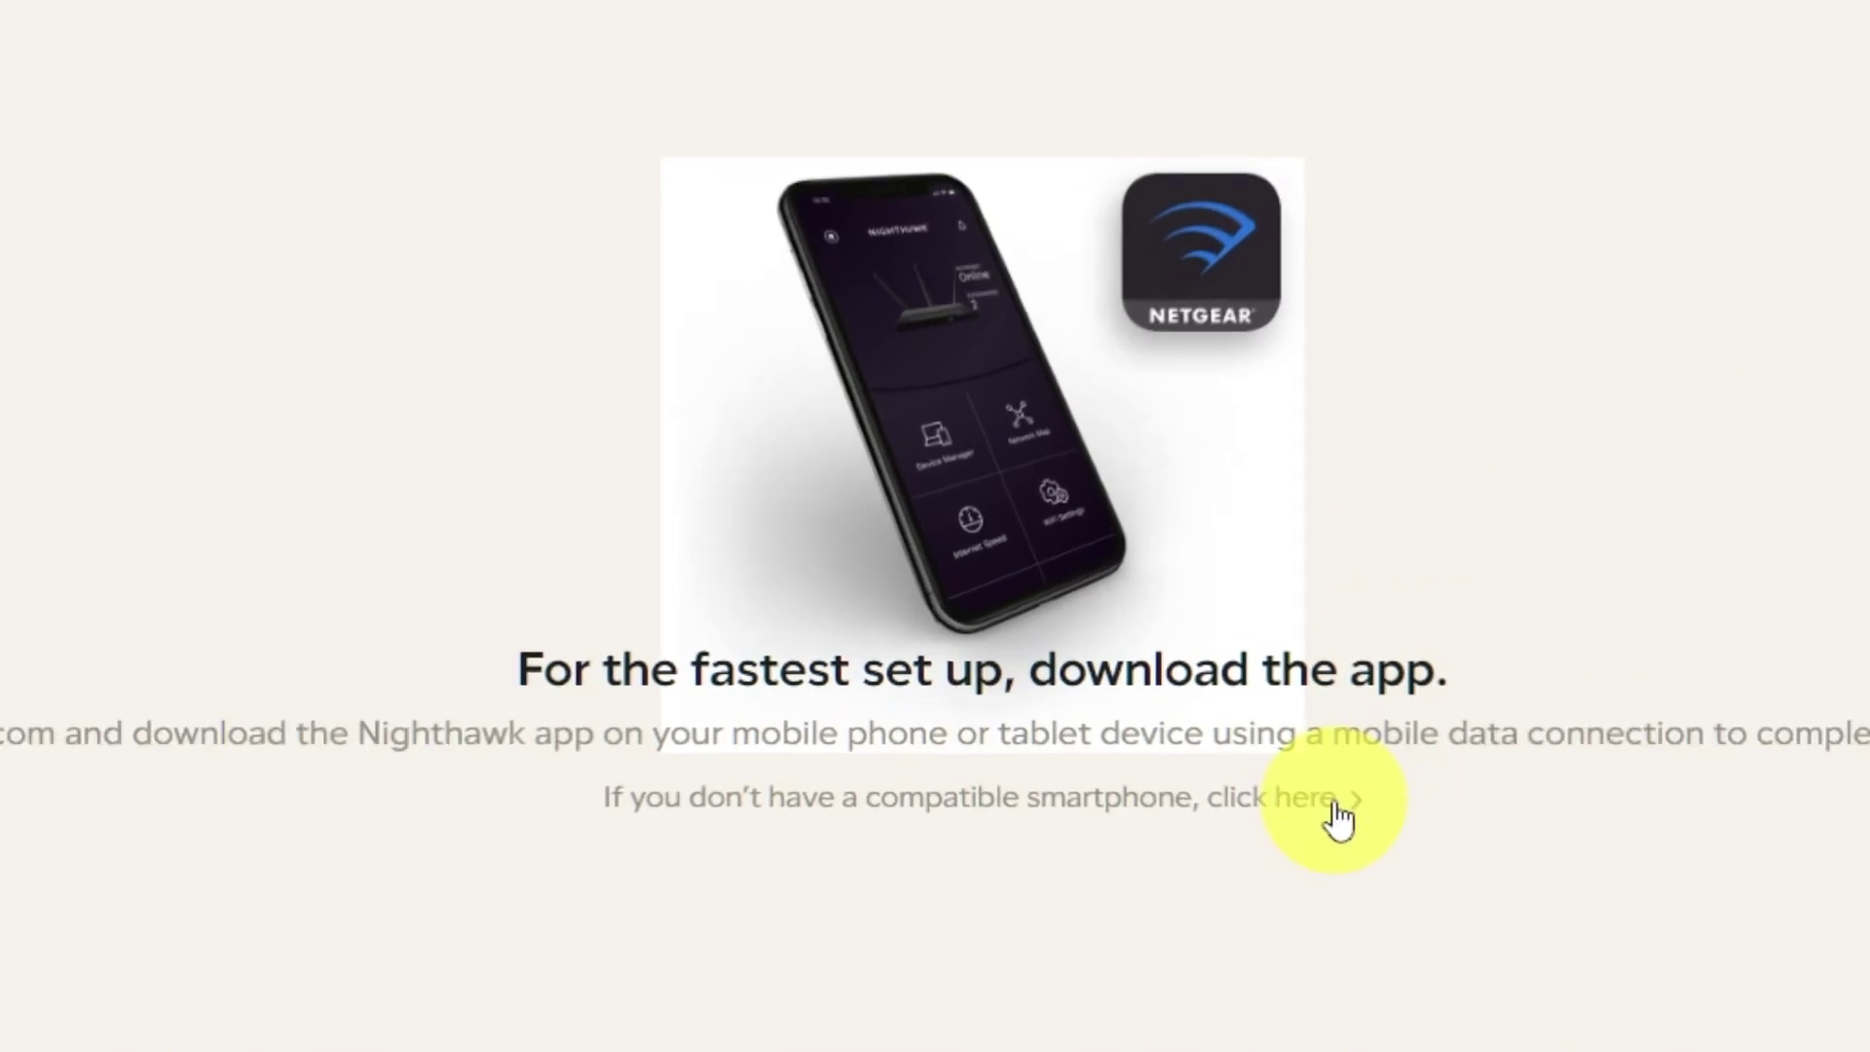
# Skip the Nighthawk app download using the link for users without a compatible smartphone
pyautogui.click(1340, 818)
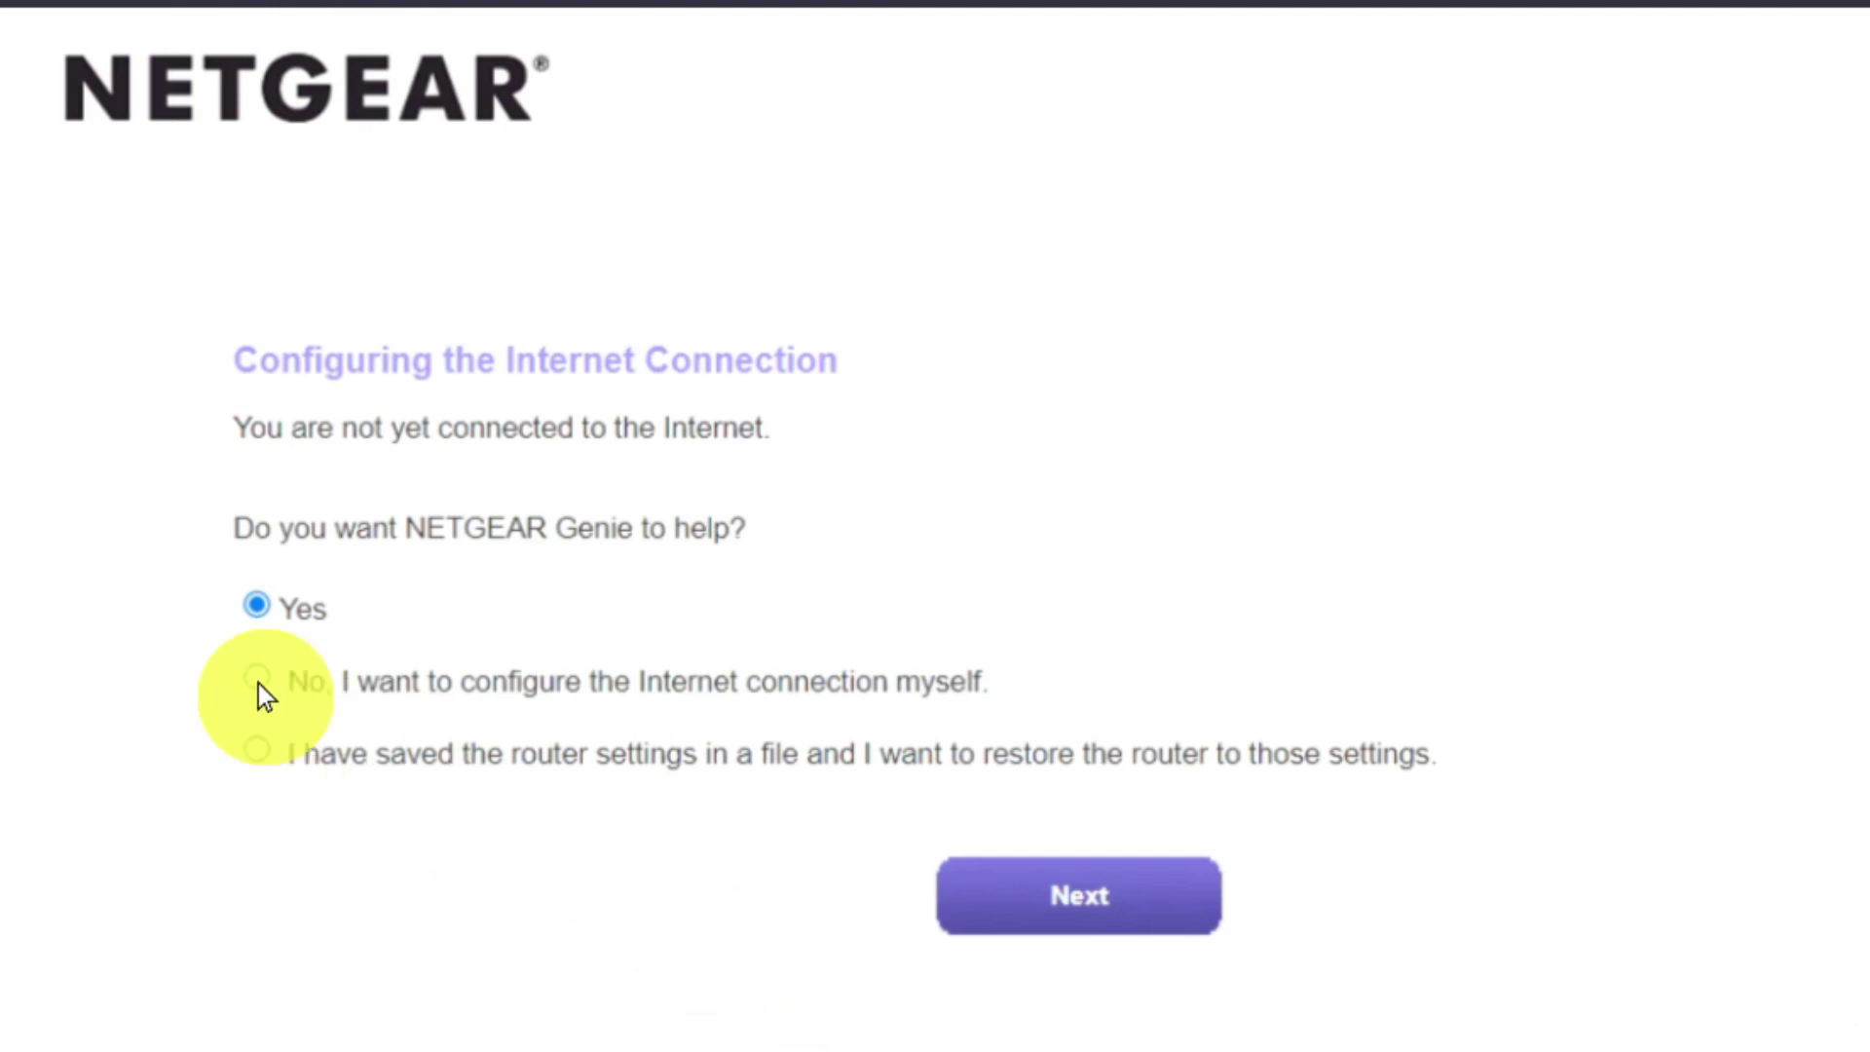
# Choose 'No, I want to configure the Internet connection myself' and confirm the warning
pyautogui.click(259, 683)
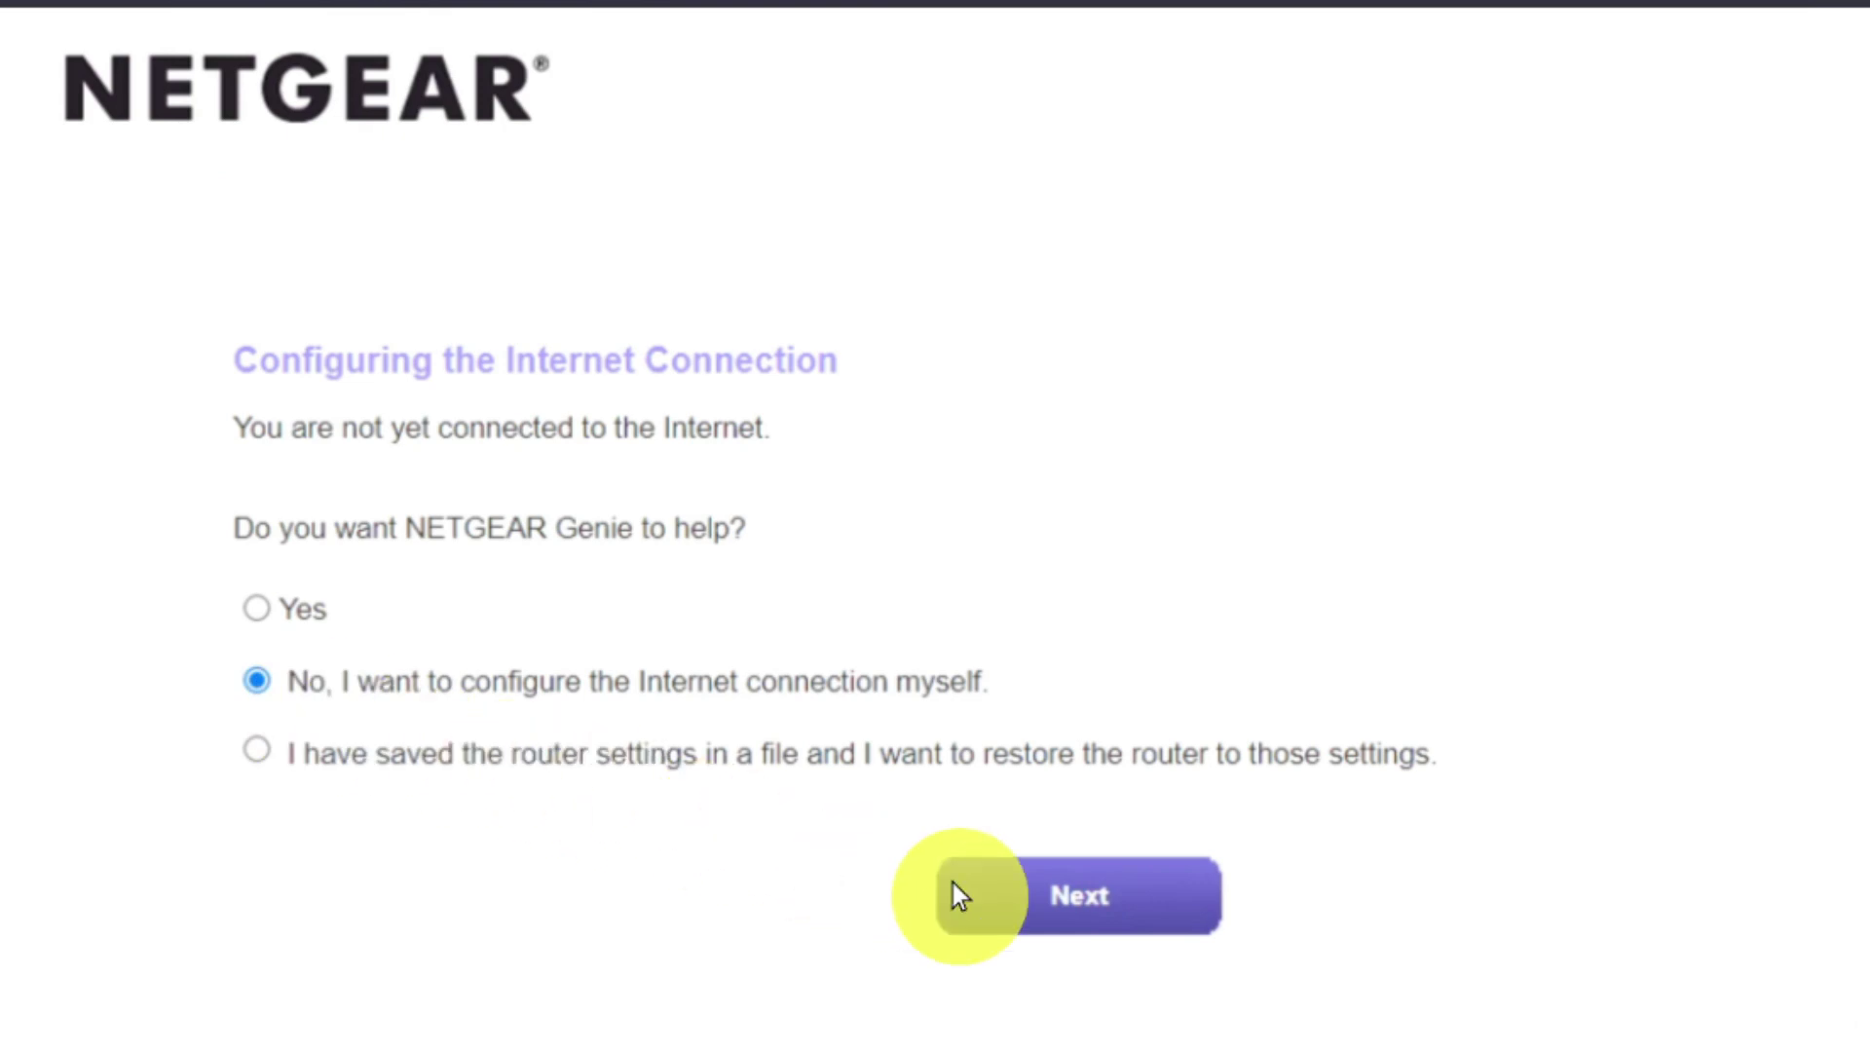
pyautogui.click(1004, 899)
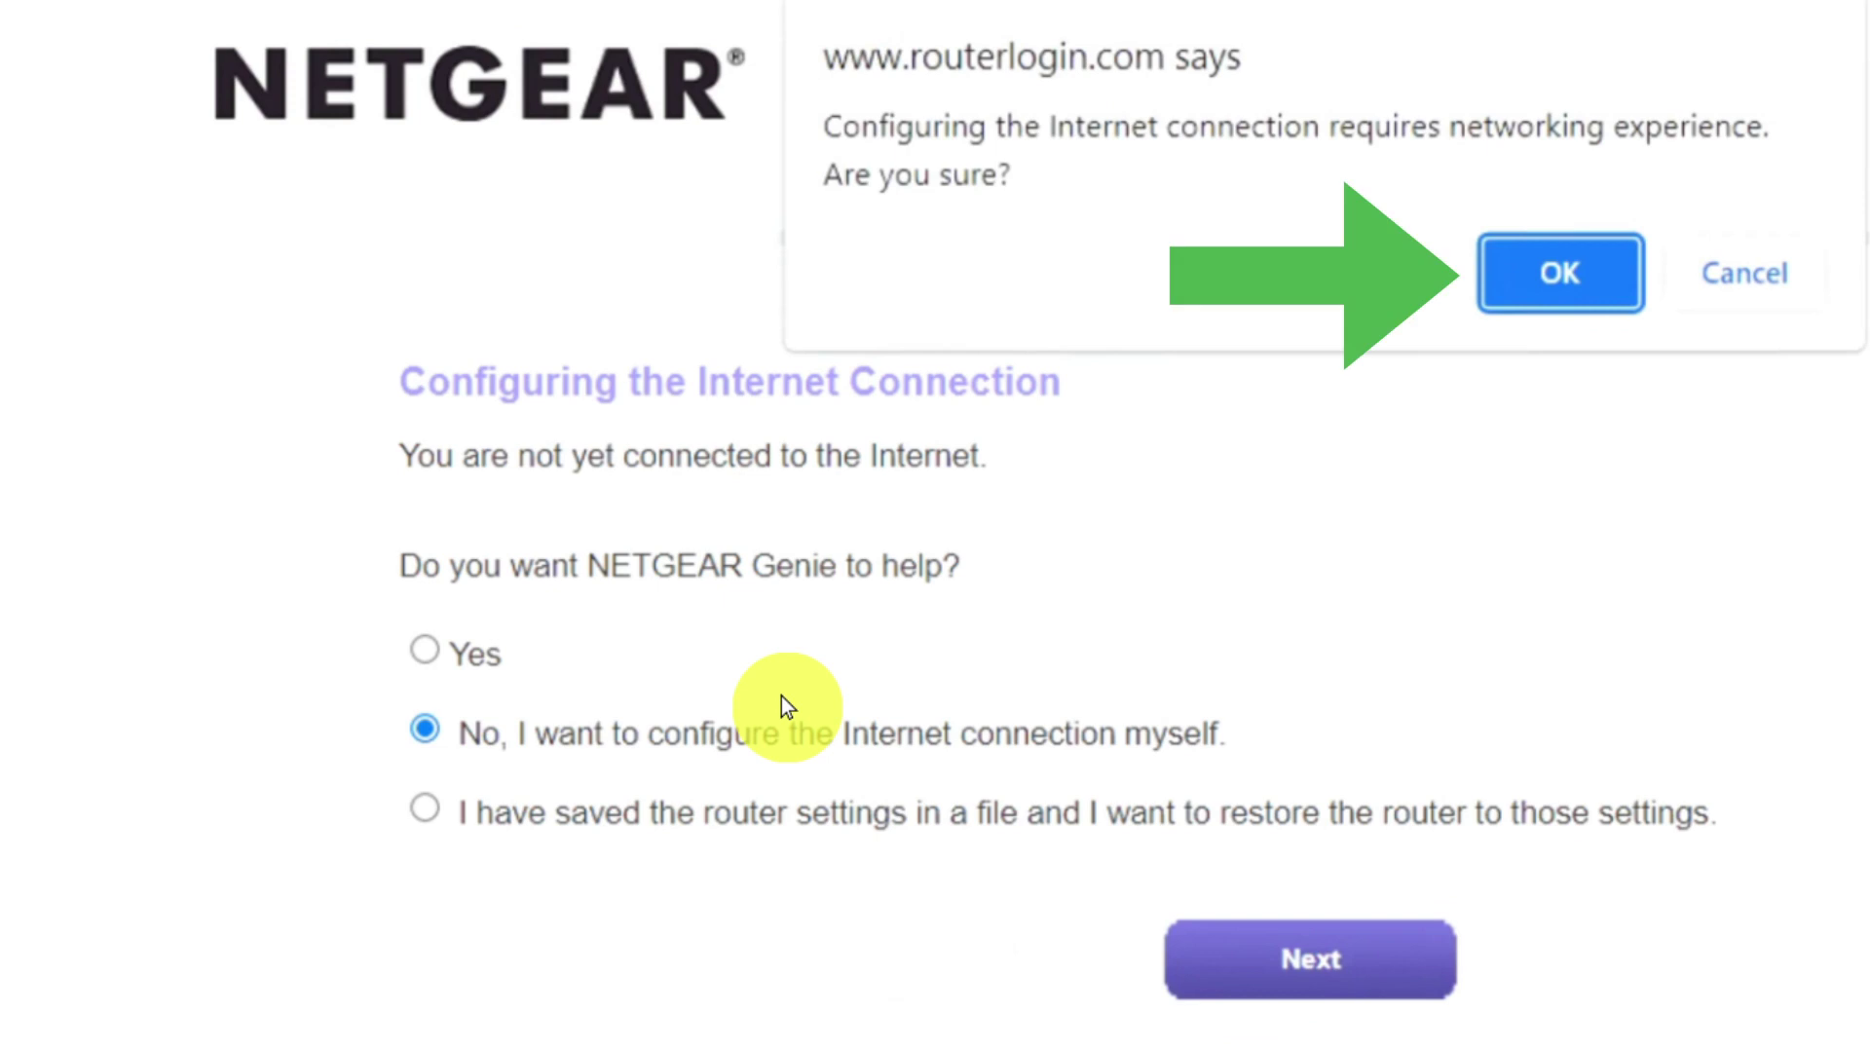
pyautogui.click(1533, 271)
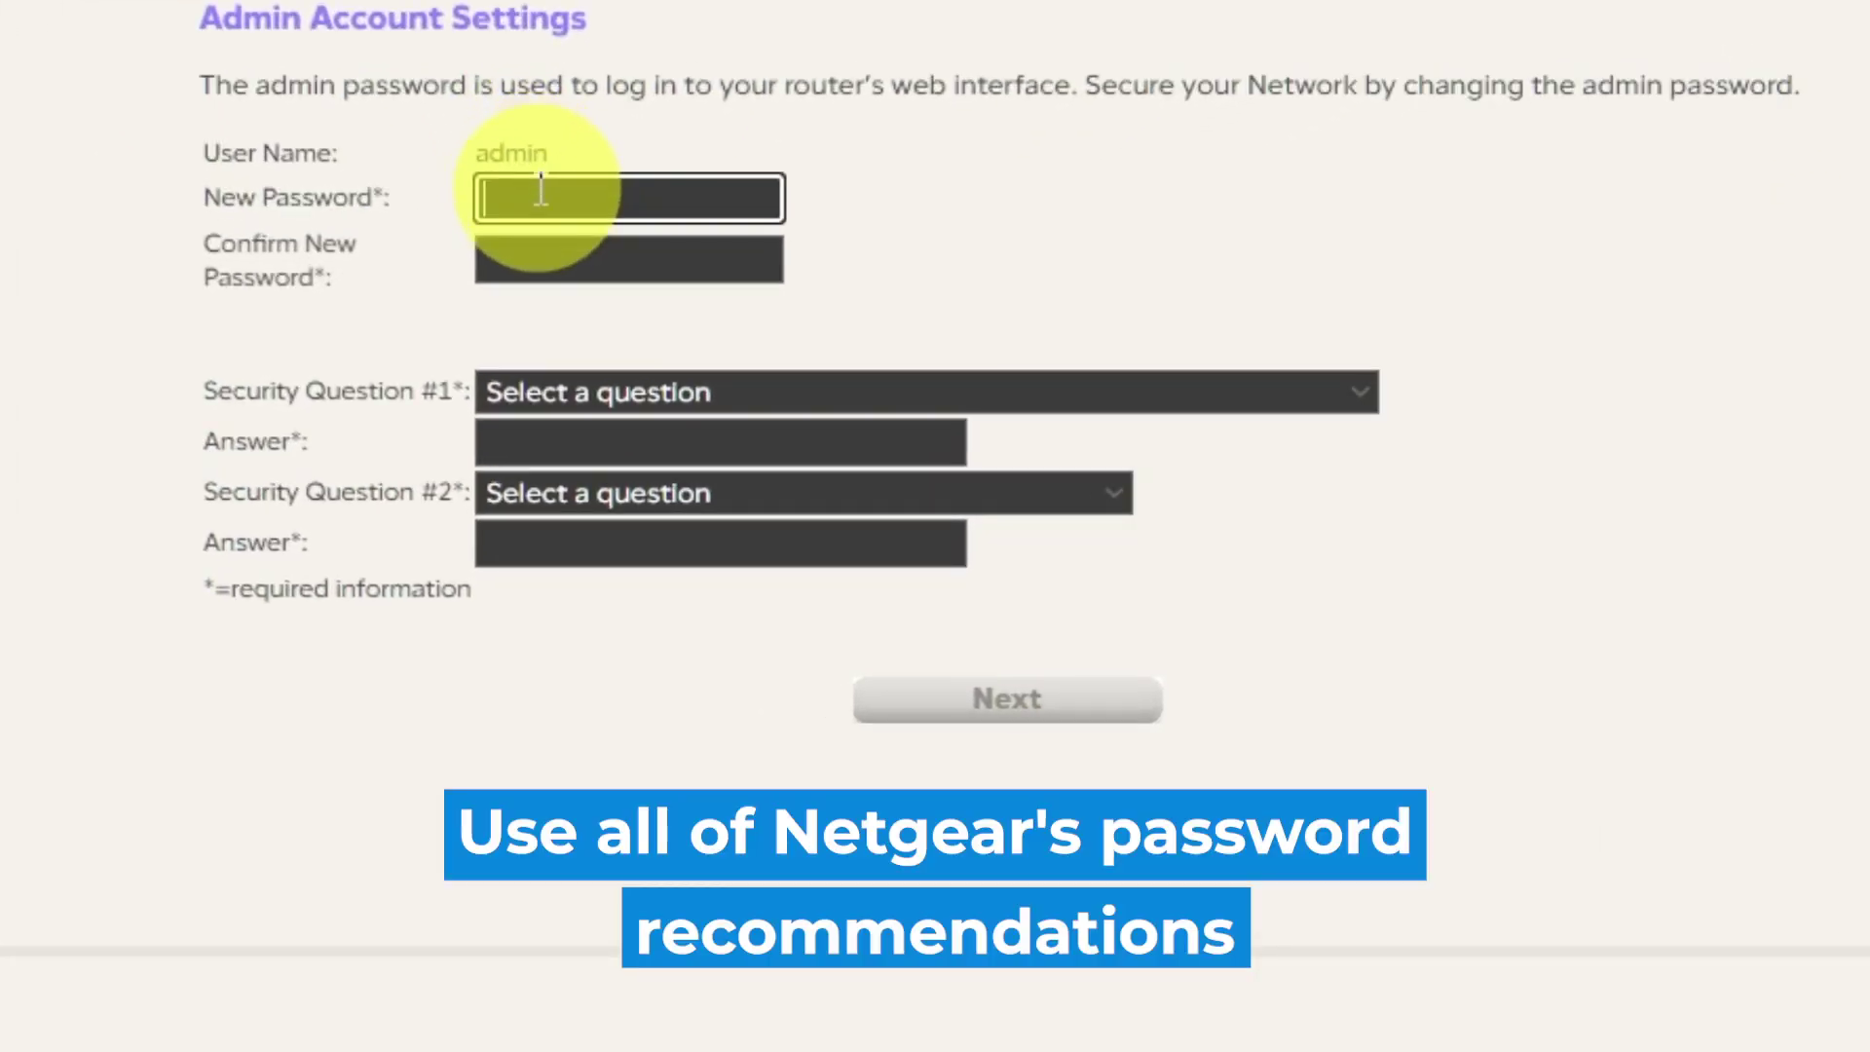
# Enter and confirm a new router admin password
pyautogui.write('•')
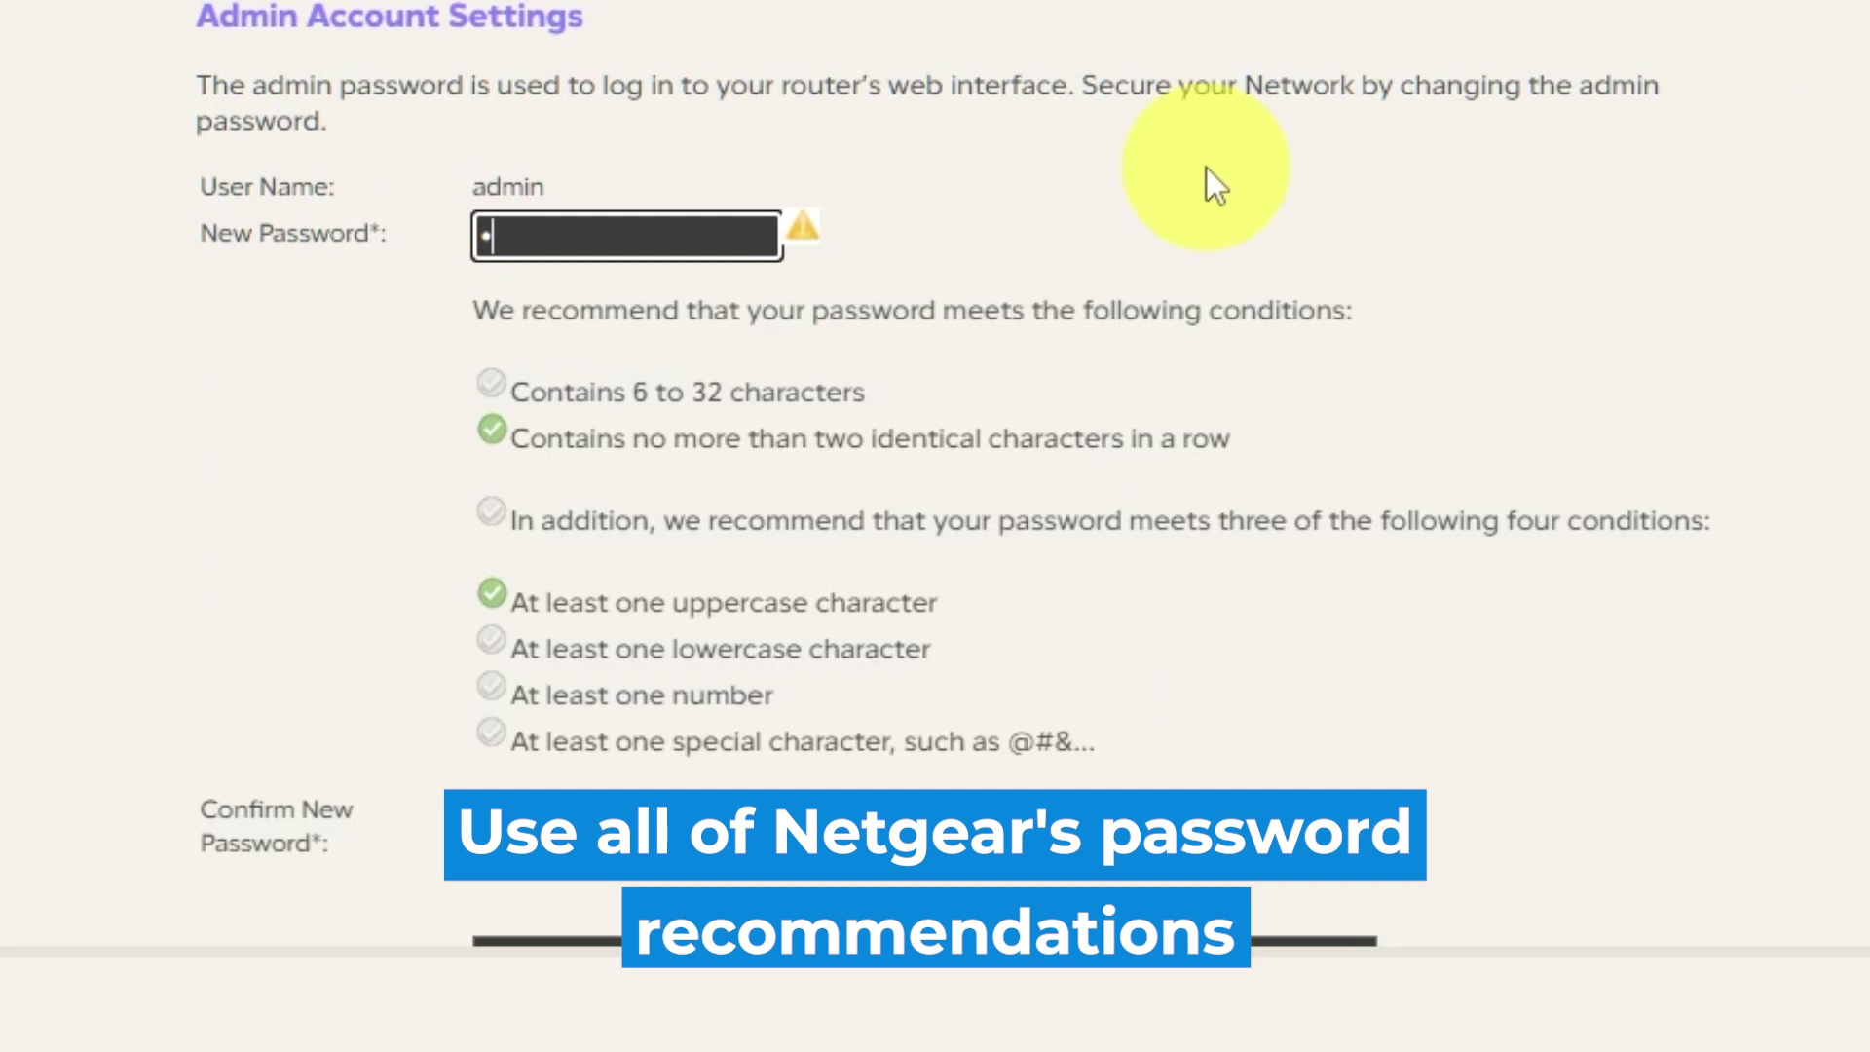
pyautogui.write('••••••••')
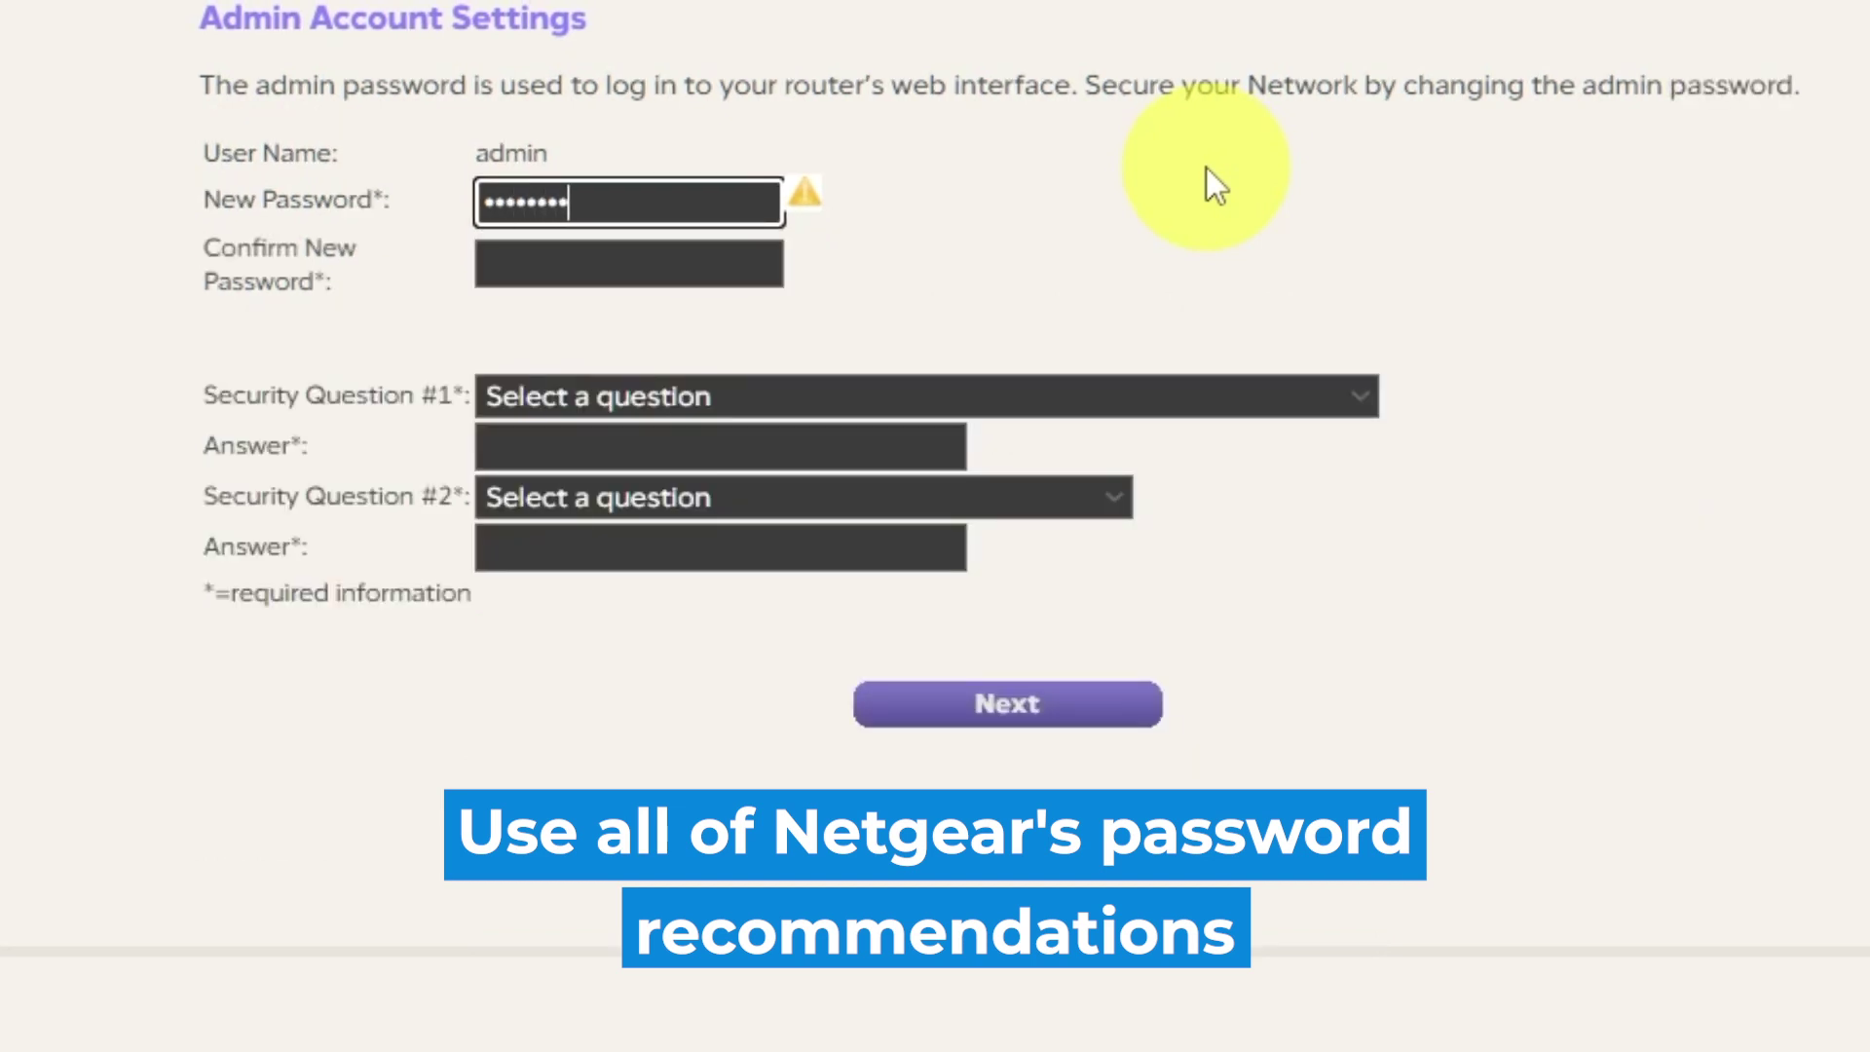
pyautogui.write('••')
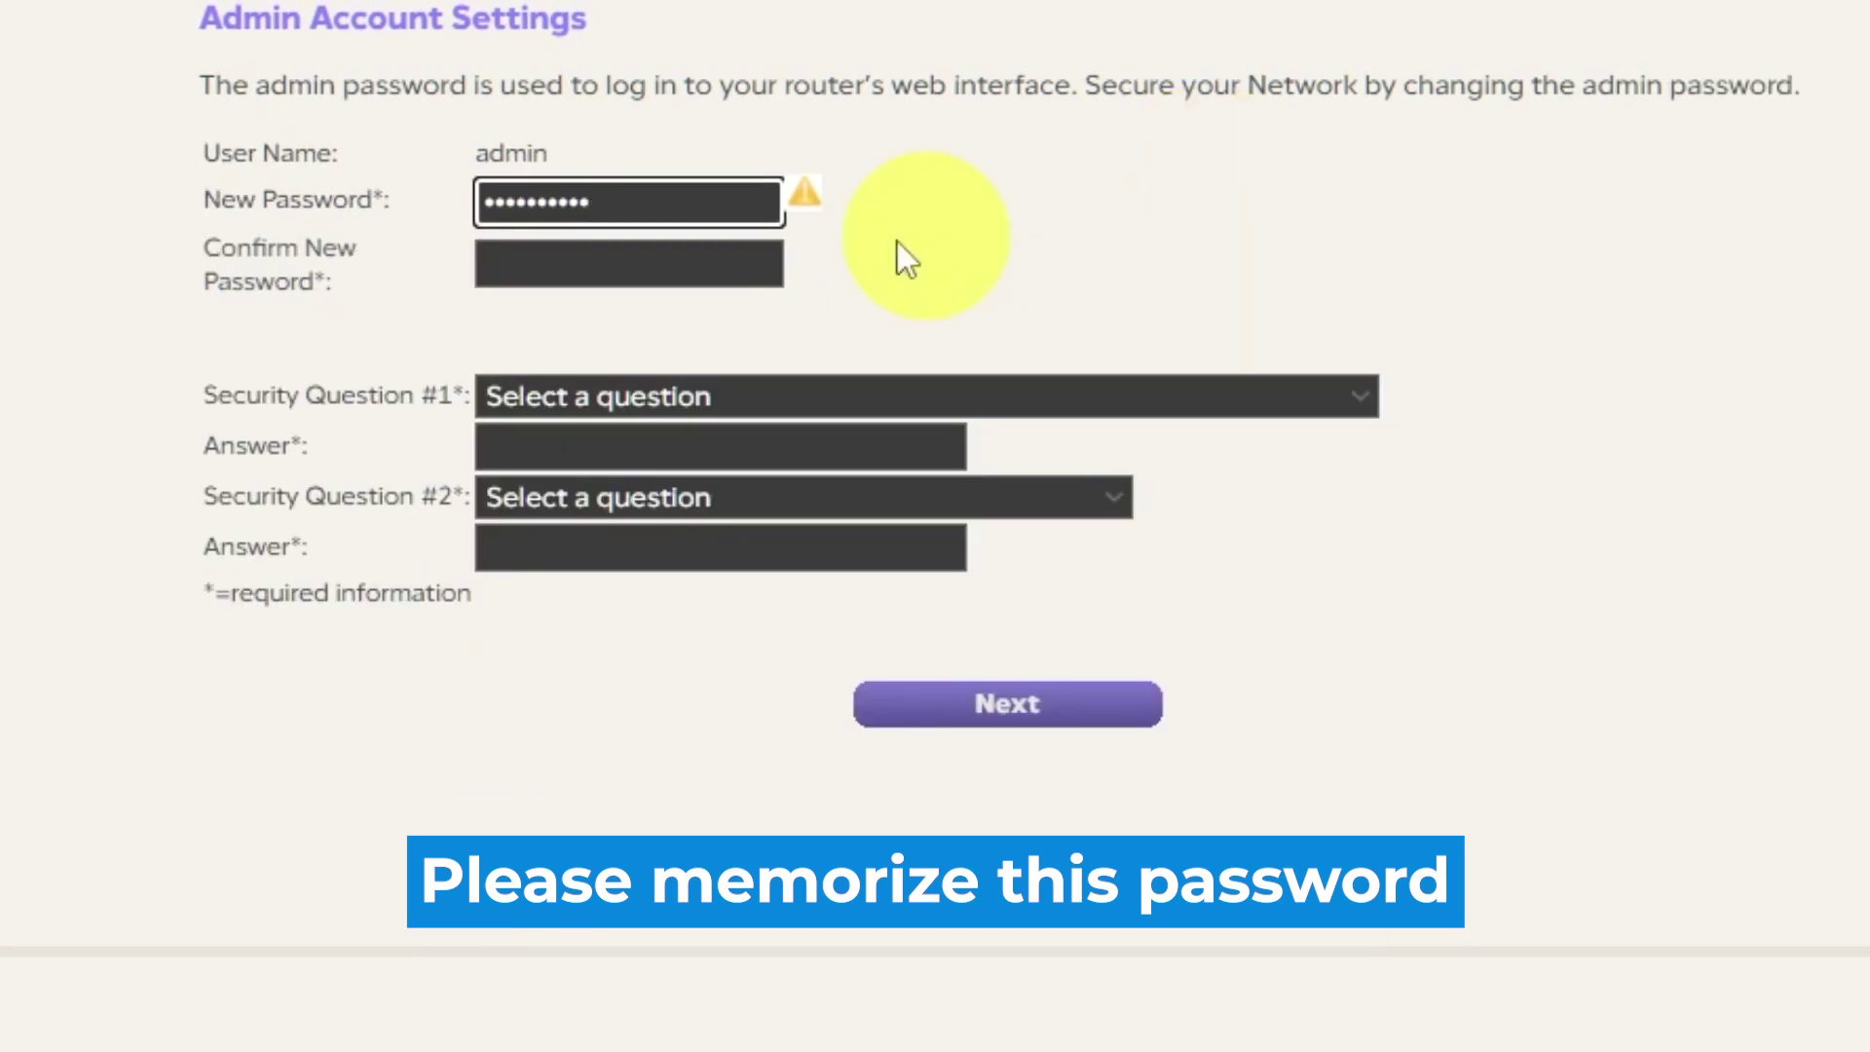
pyautogui.click(672, 268)
pyautogui.write('•••')
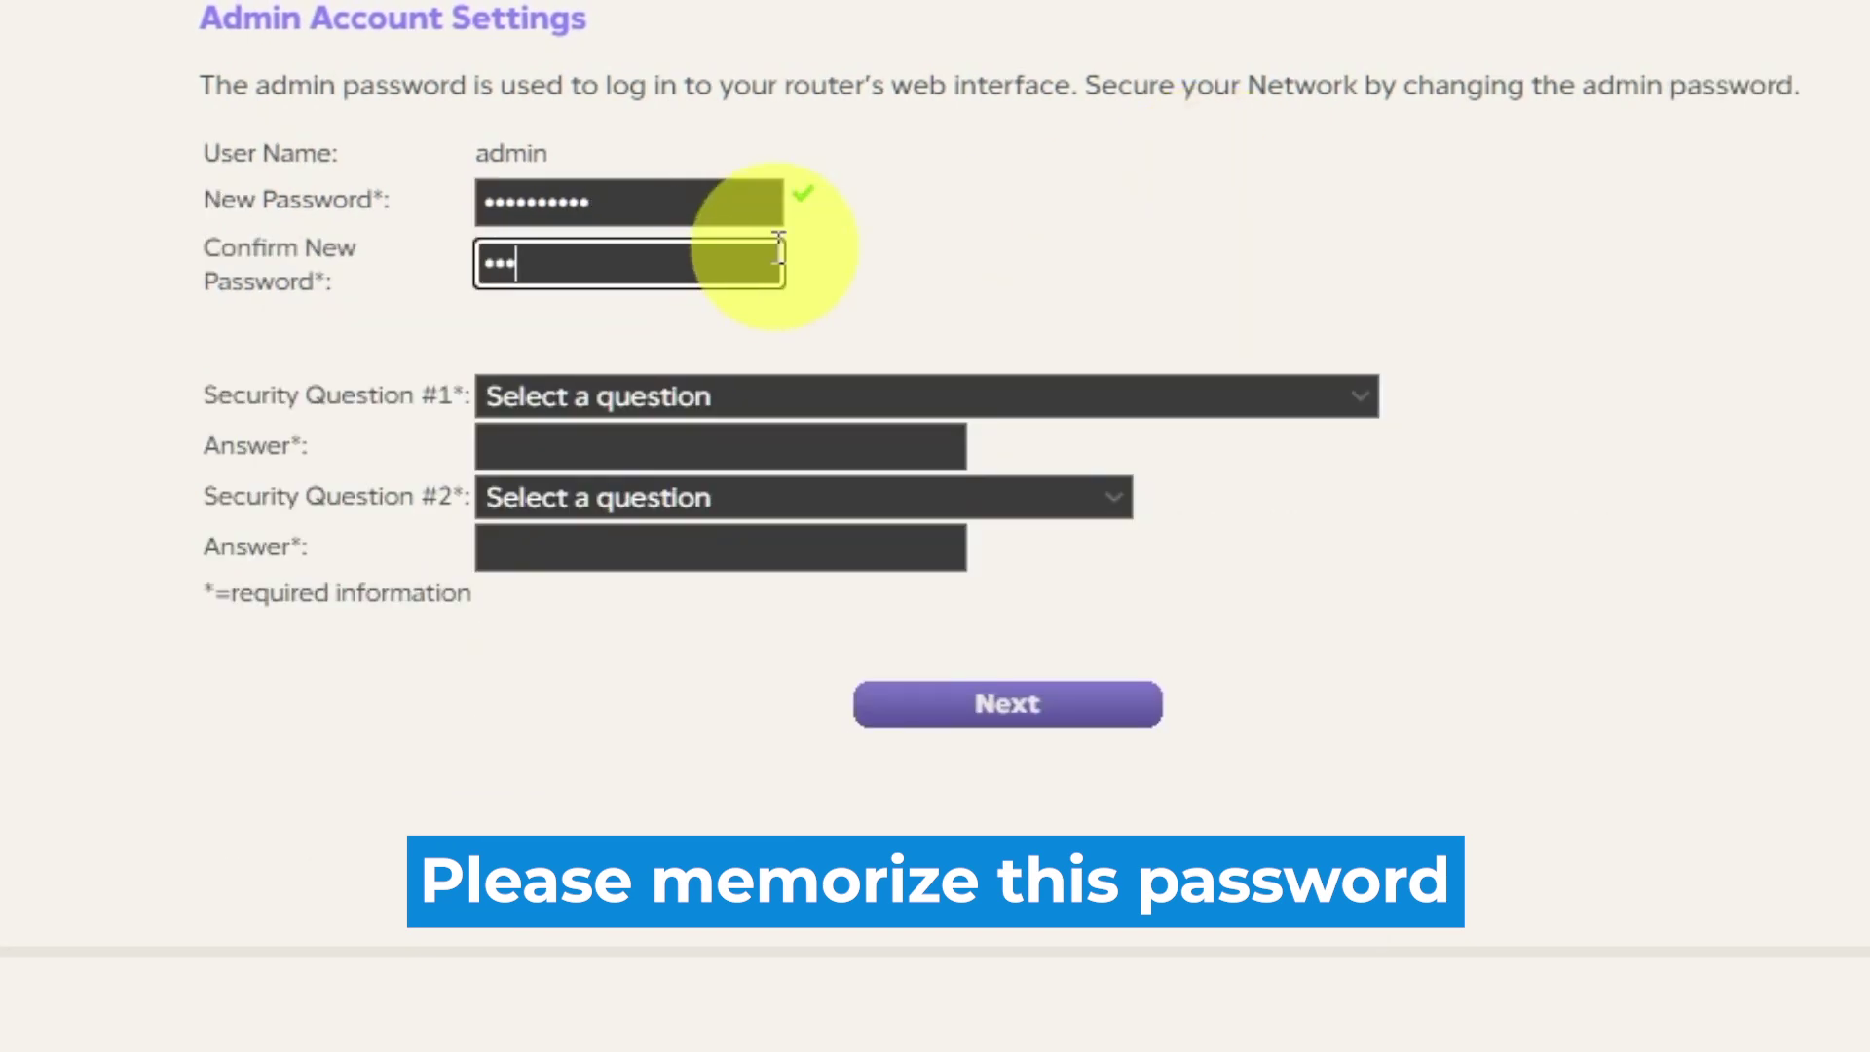
pyautogui.write('••••••••')
# Answer the NETGEAR product and best friend's first name security questions, then submit
pyautogui.click(1360, 396)
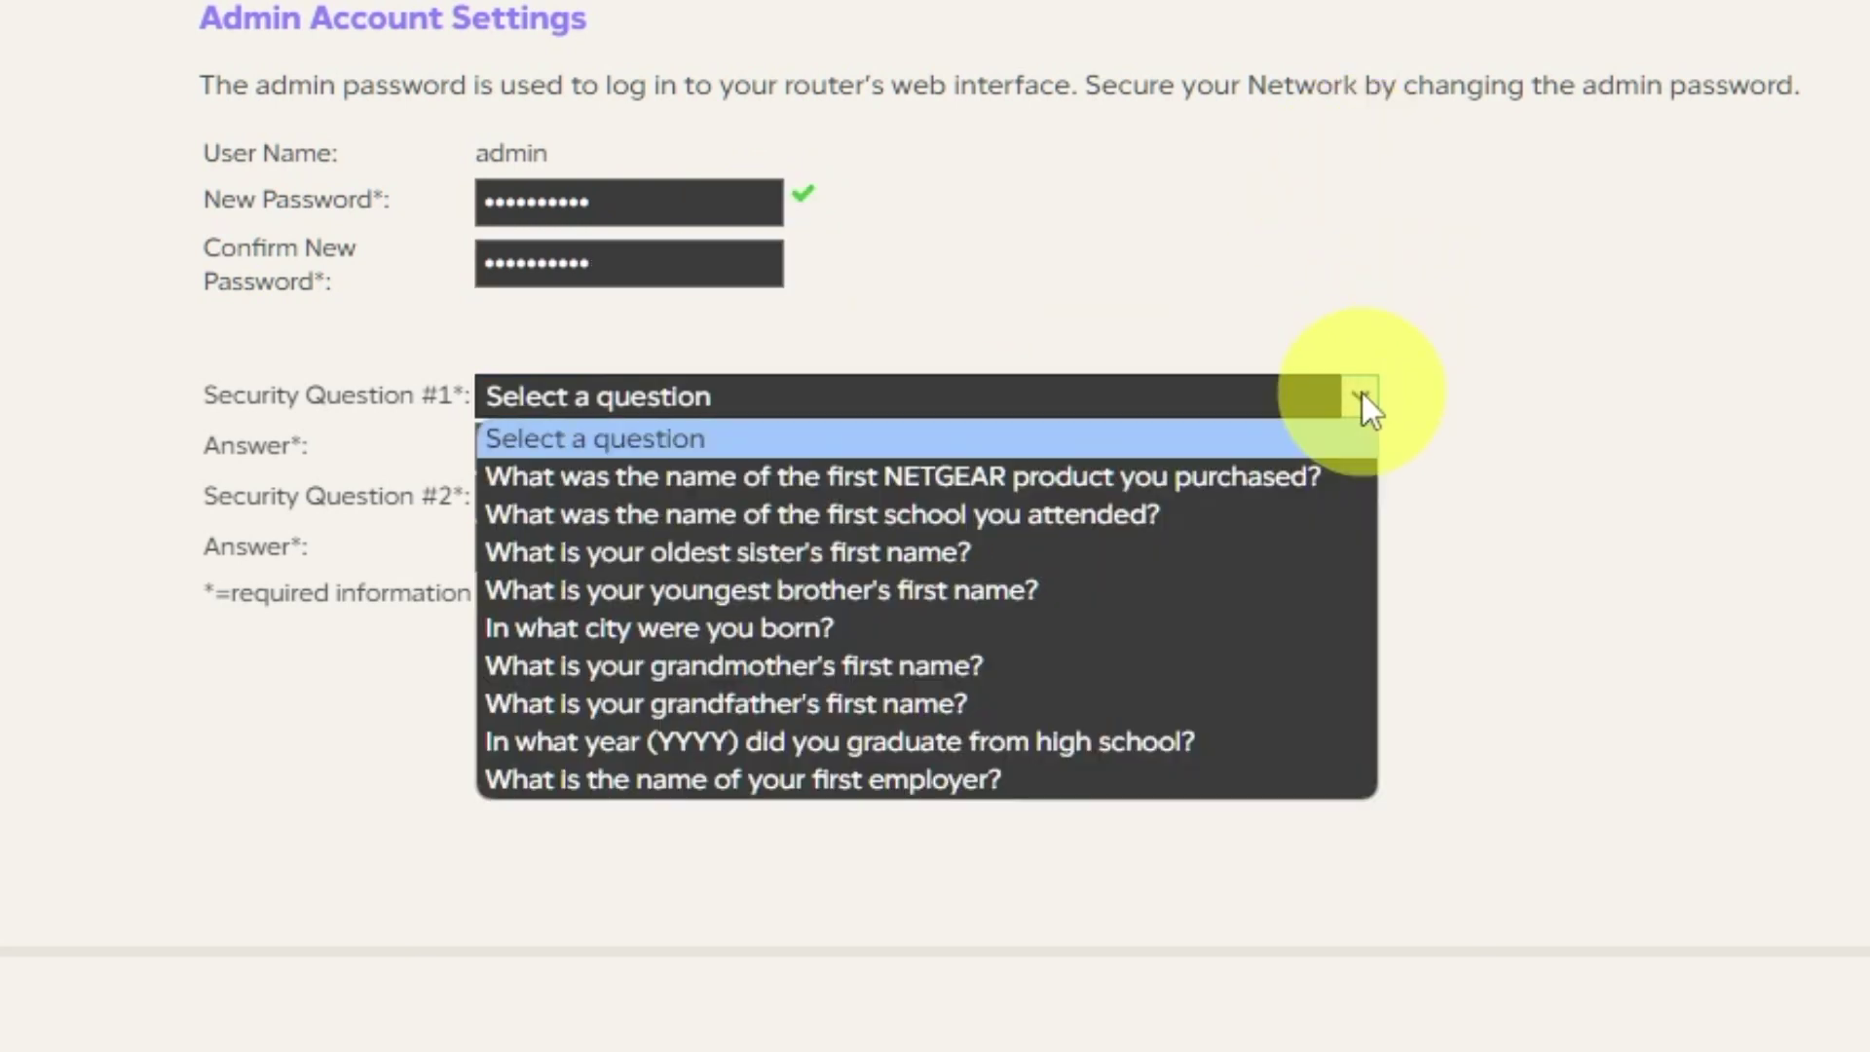
pyautogui.click(1305, 475)
pyautogui.click(795, 448)
pyautogui.write('999')
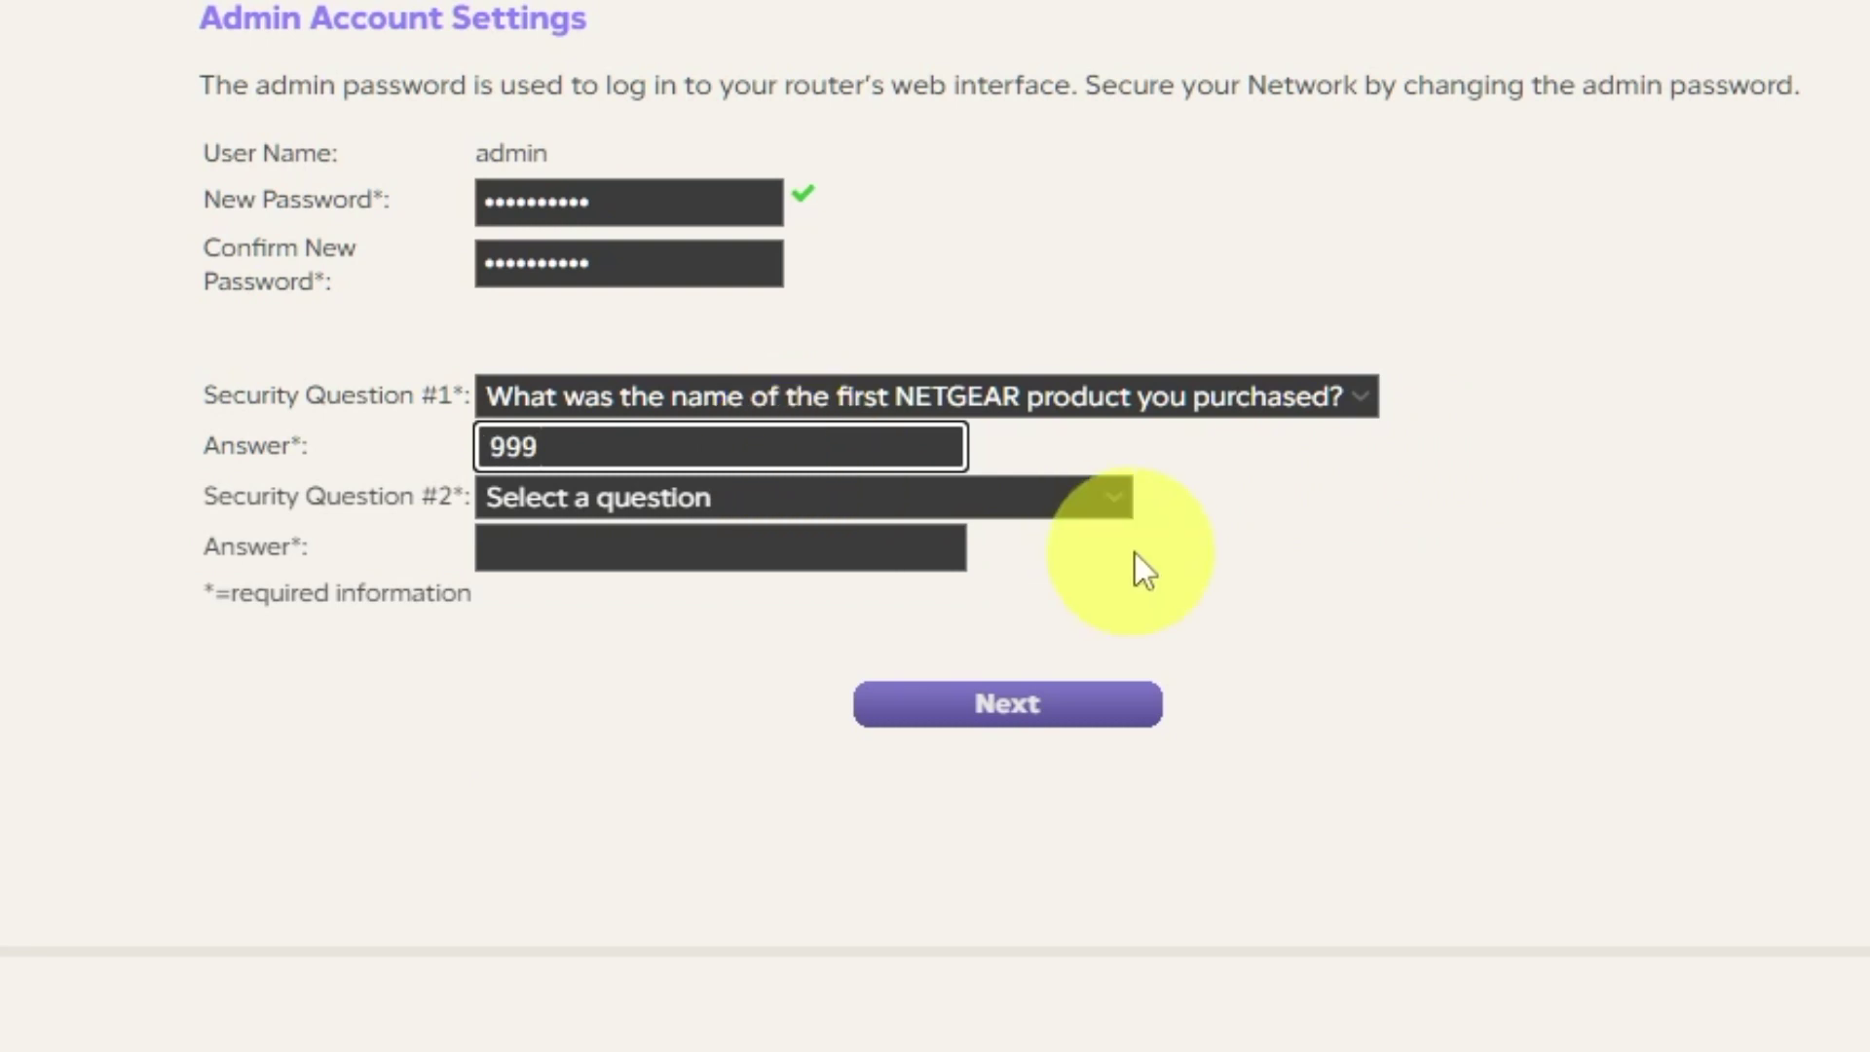
pyautogui.click(1120, 503)
pyautogui.click(814, 838)
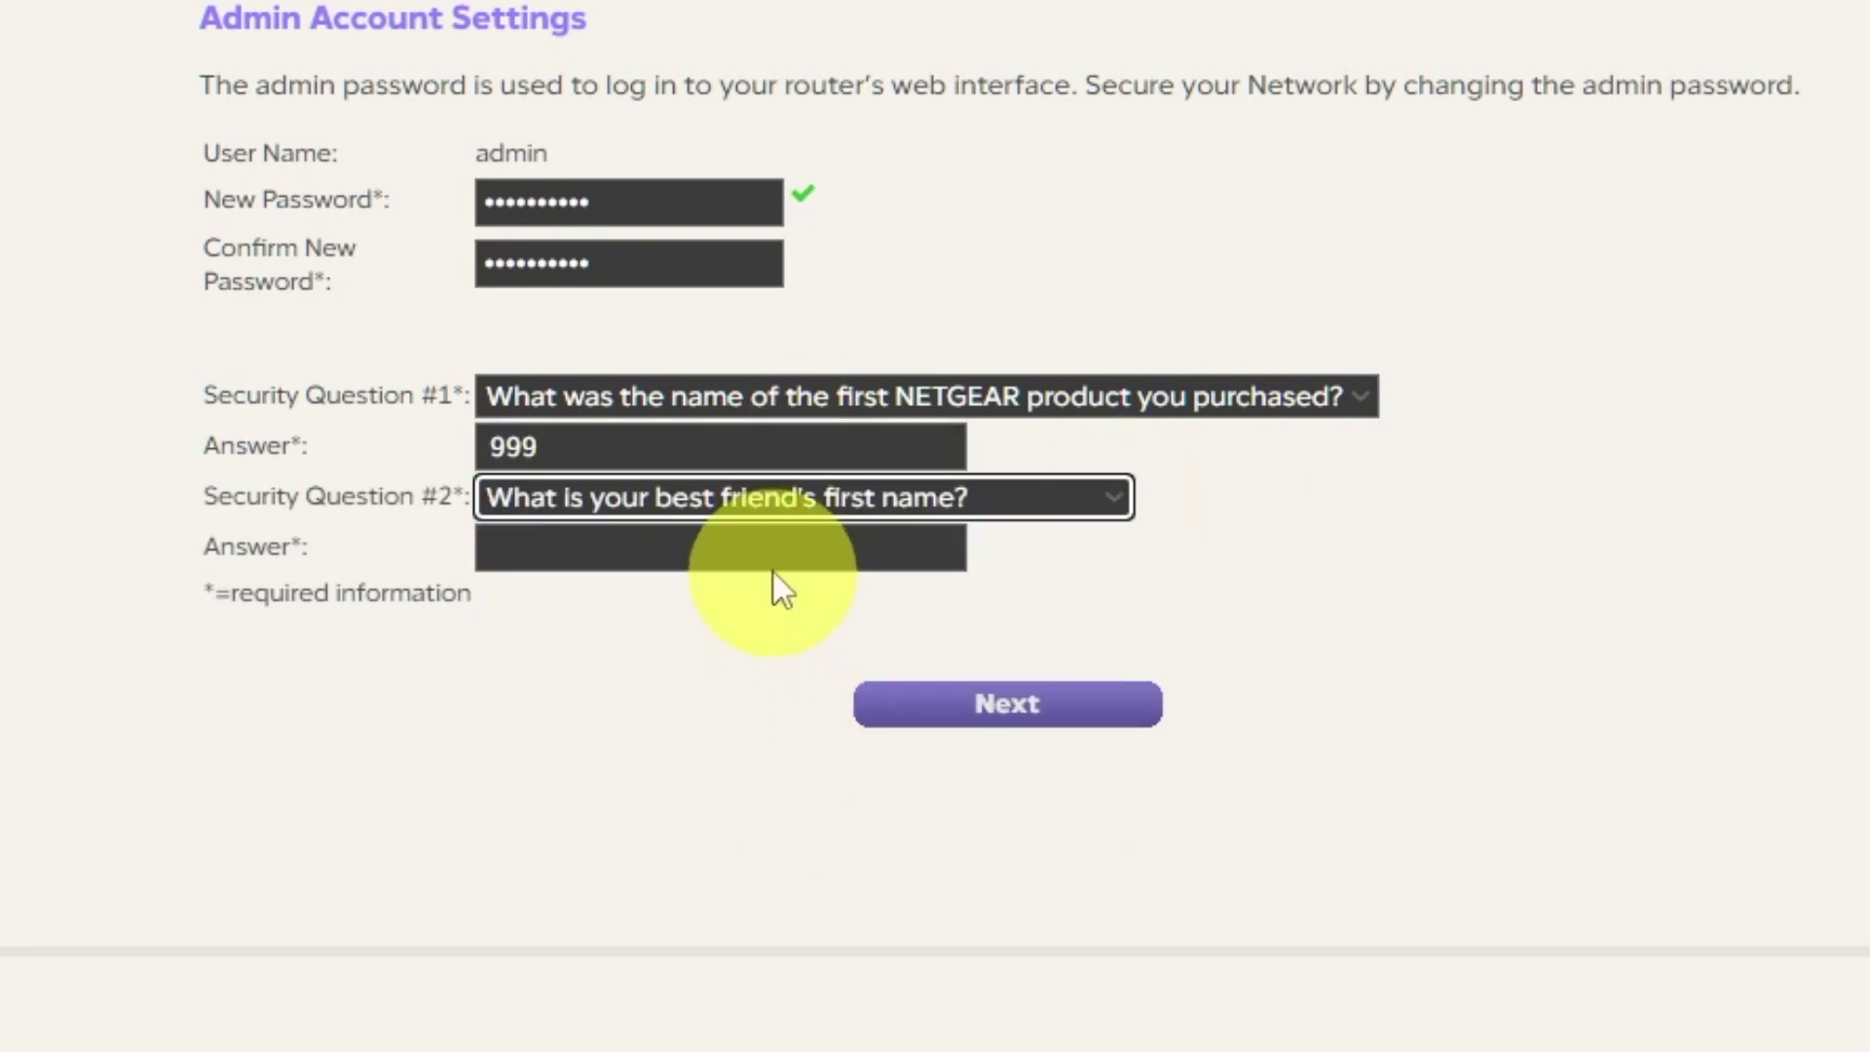
pyautogui.click(769, 546)
pyautogui.write('bob')
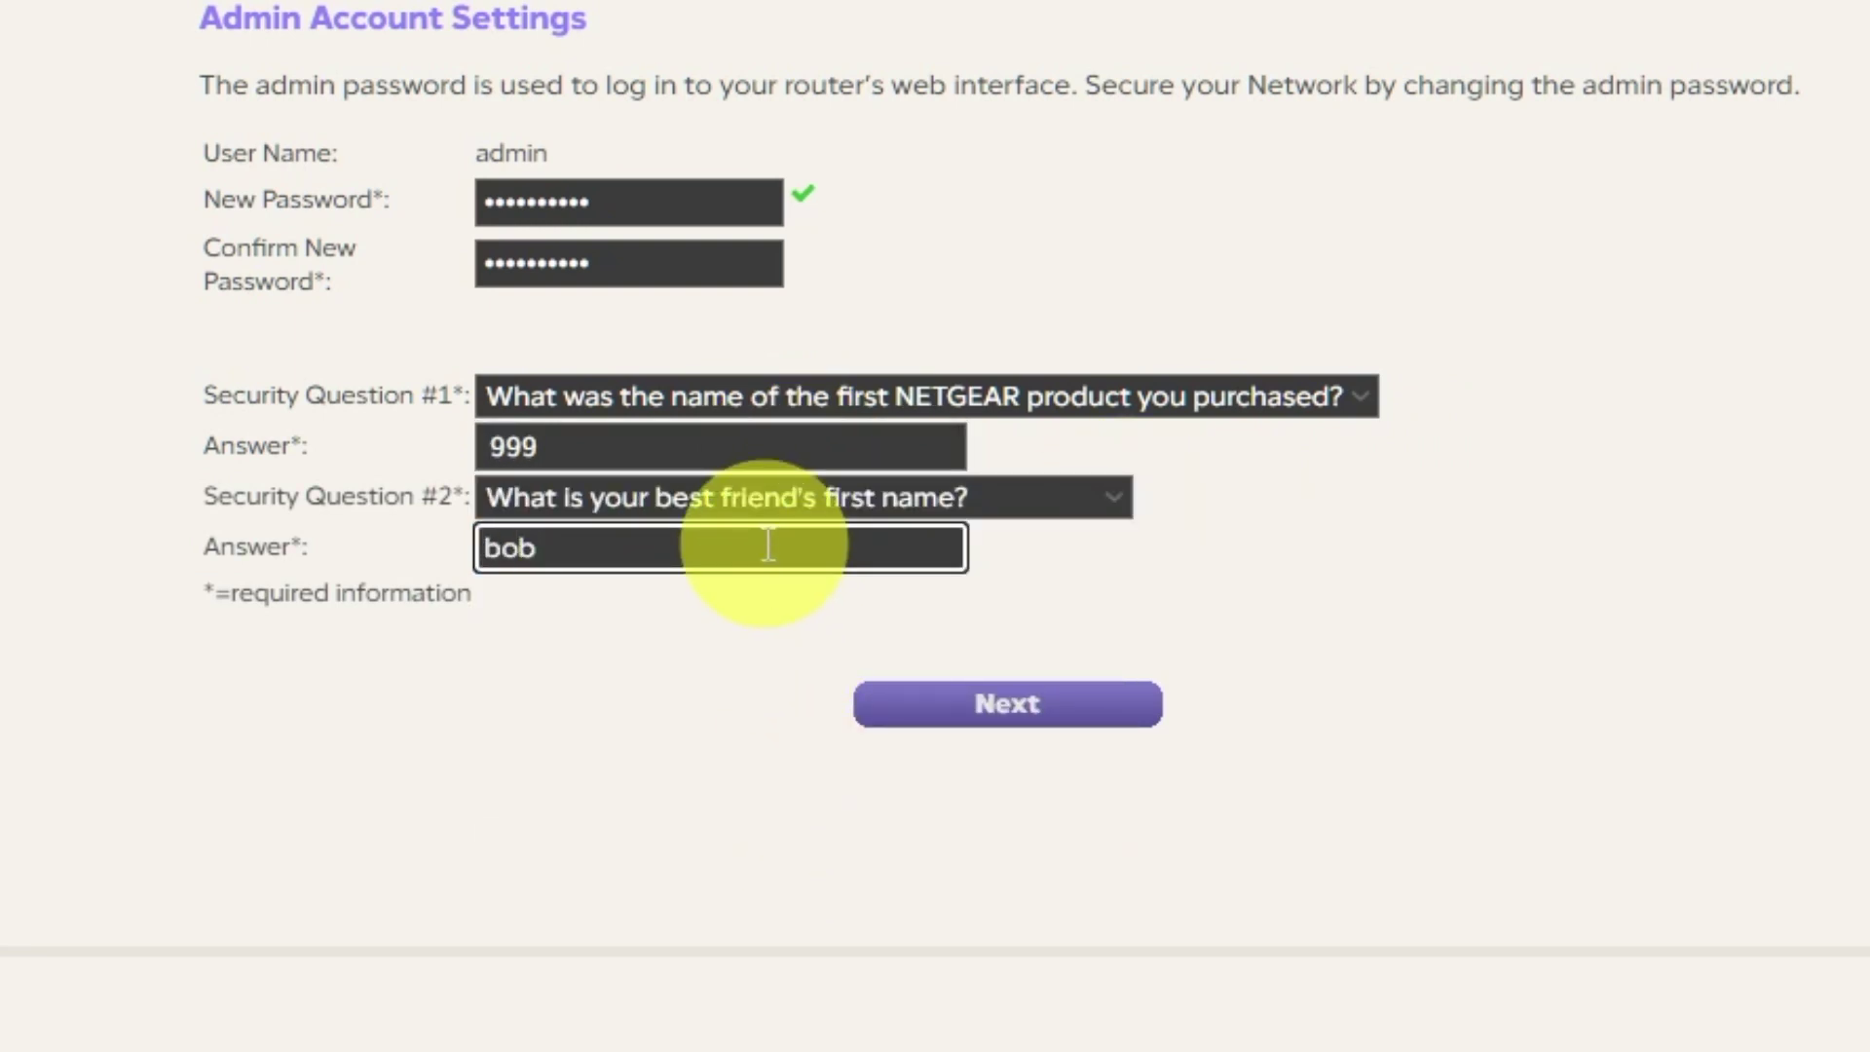
pyautogui.click(838, 774)
pyautogui.scroll(1, 837, 774)
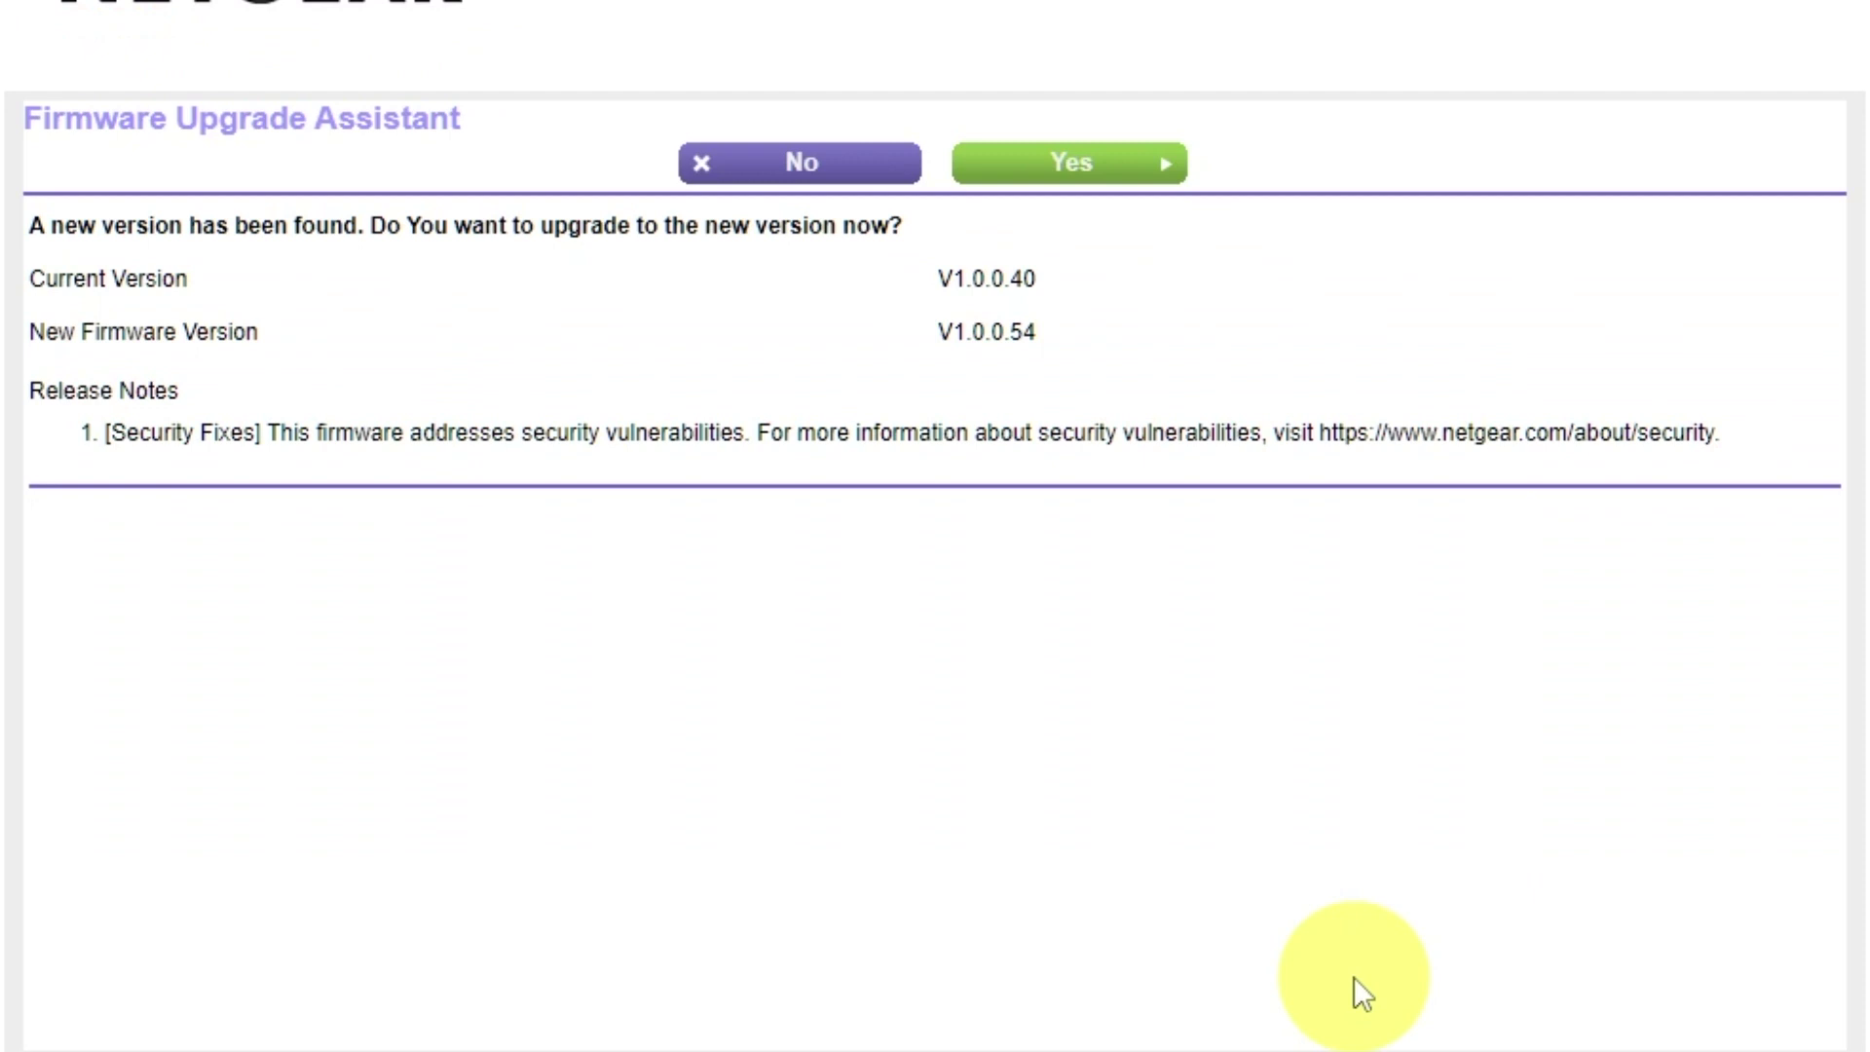
# Accept the firmware upgrade to V1.0.0.54 and close the NETGEAR page's promotional overlay
pyautogui.click(1140, 187)
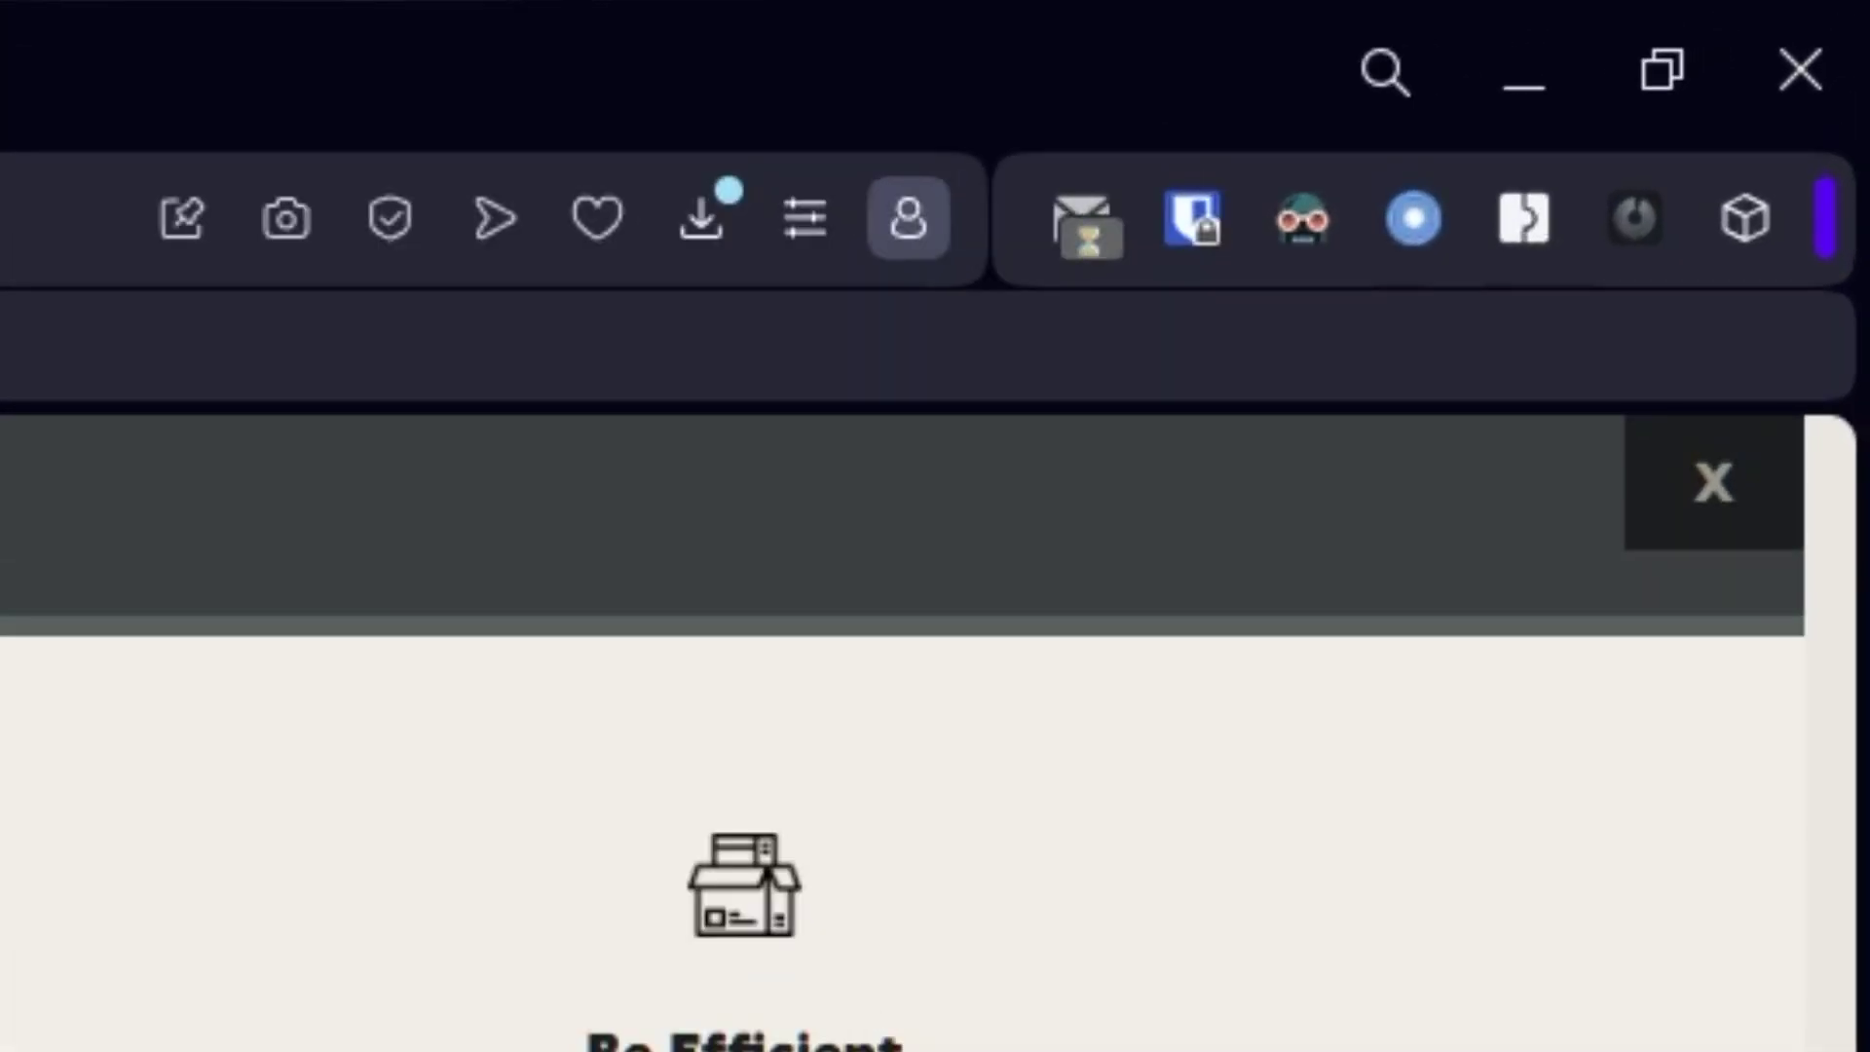
pyautogui.click(1716, 494)
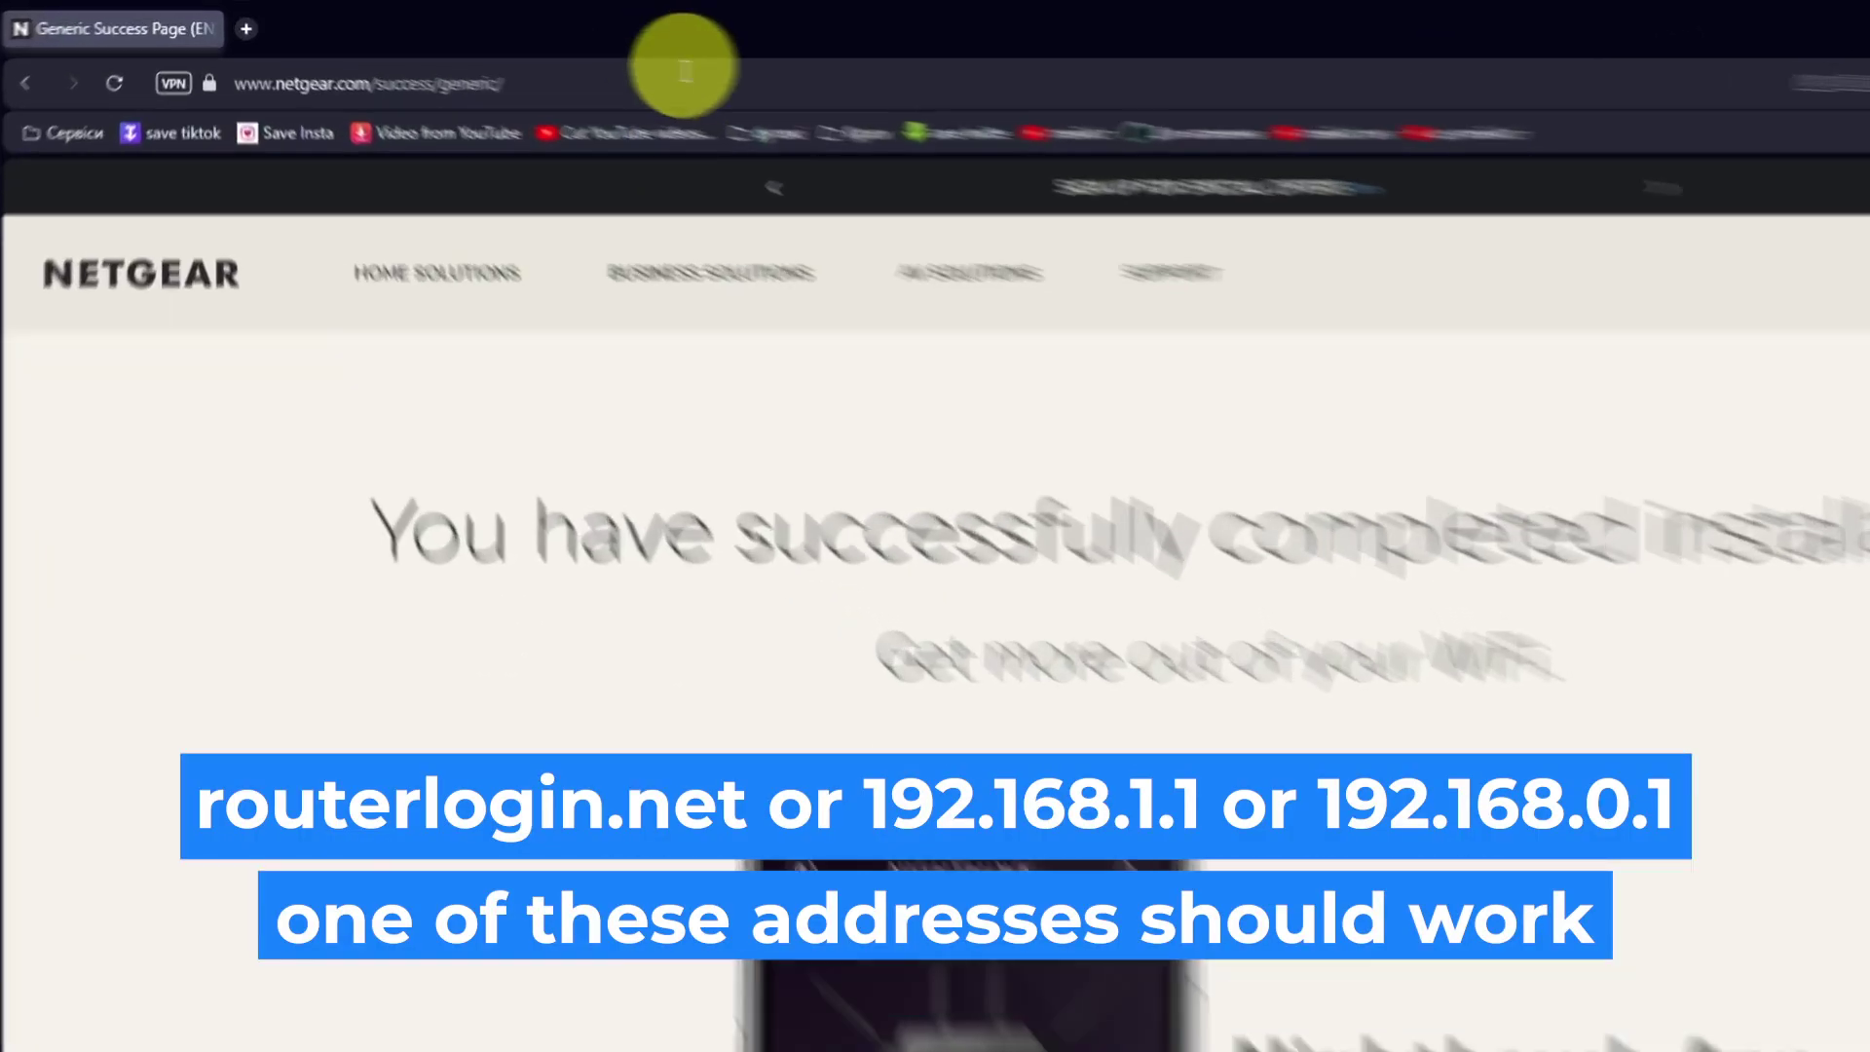
# Return to the router's page at 192.168.1.1
pyautogui.click(685, 74)
pyautogui.write('192.168')
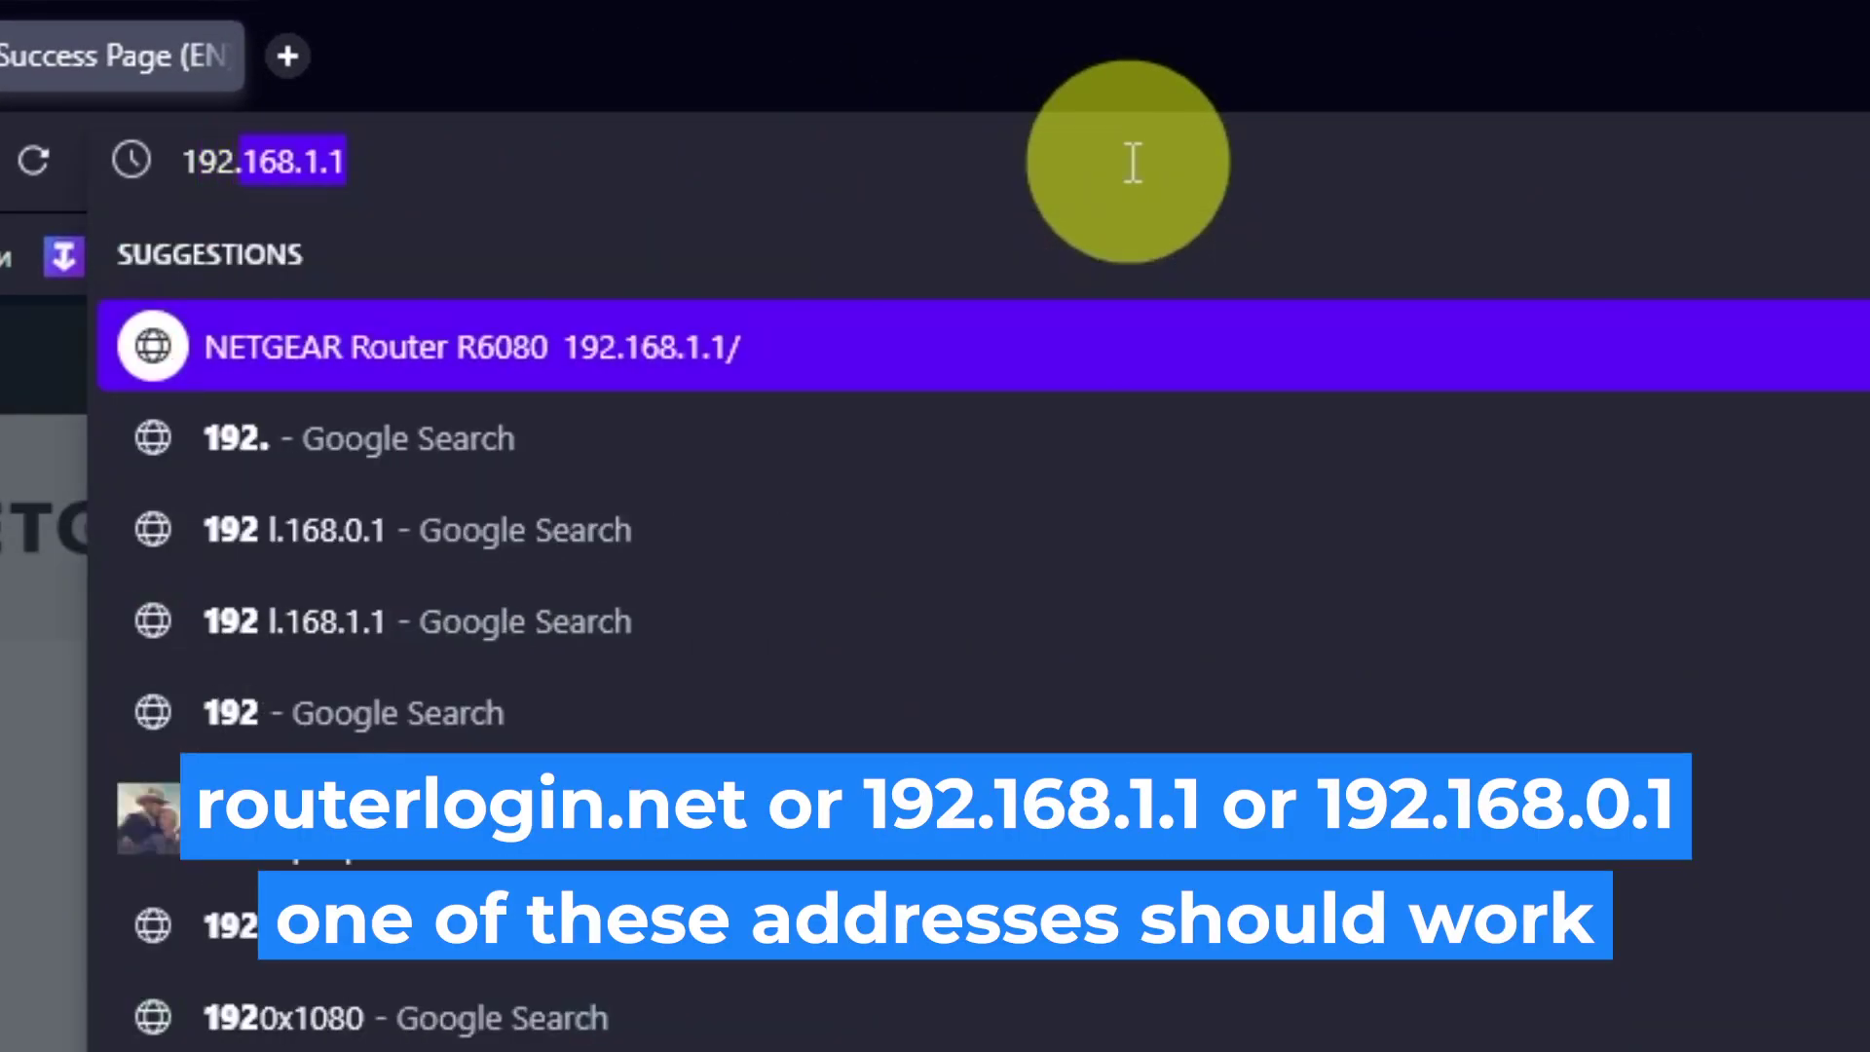
pyautogui.write('.1.1')
pyautogui.press('Return')
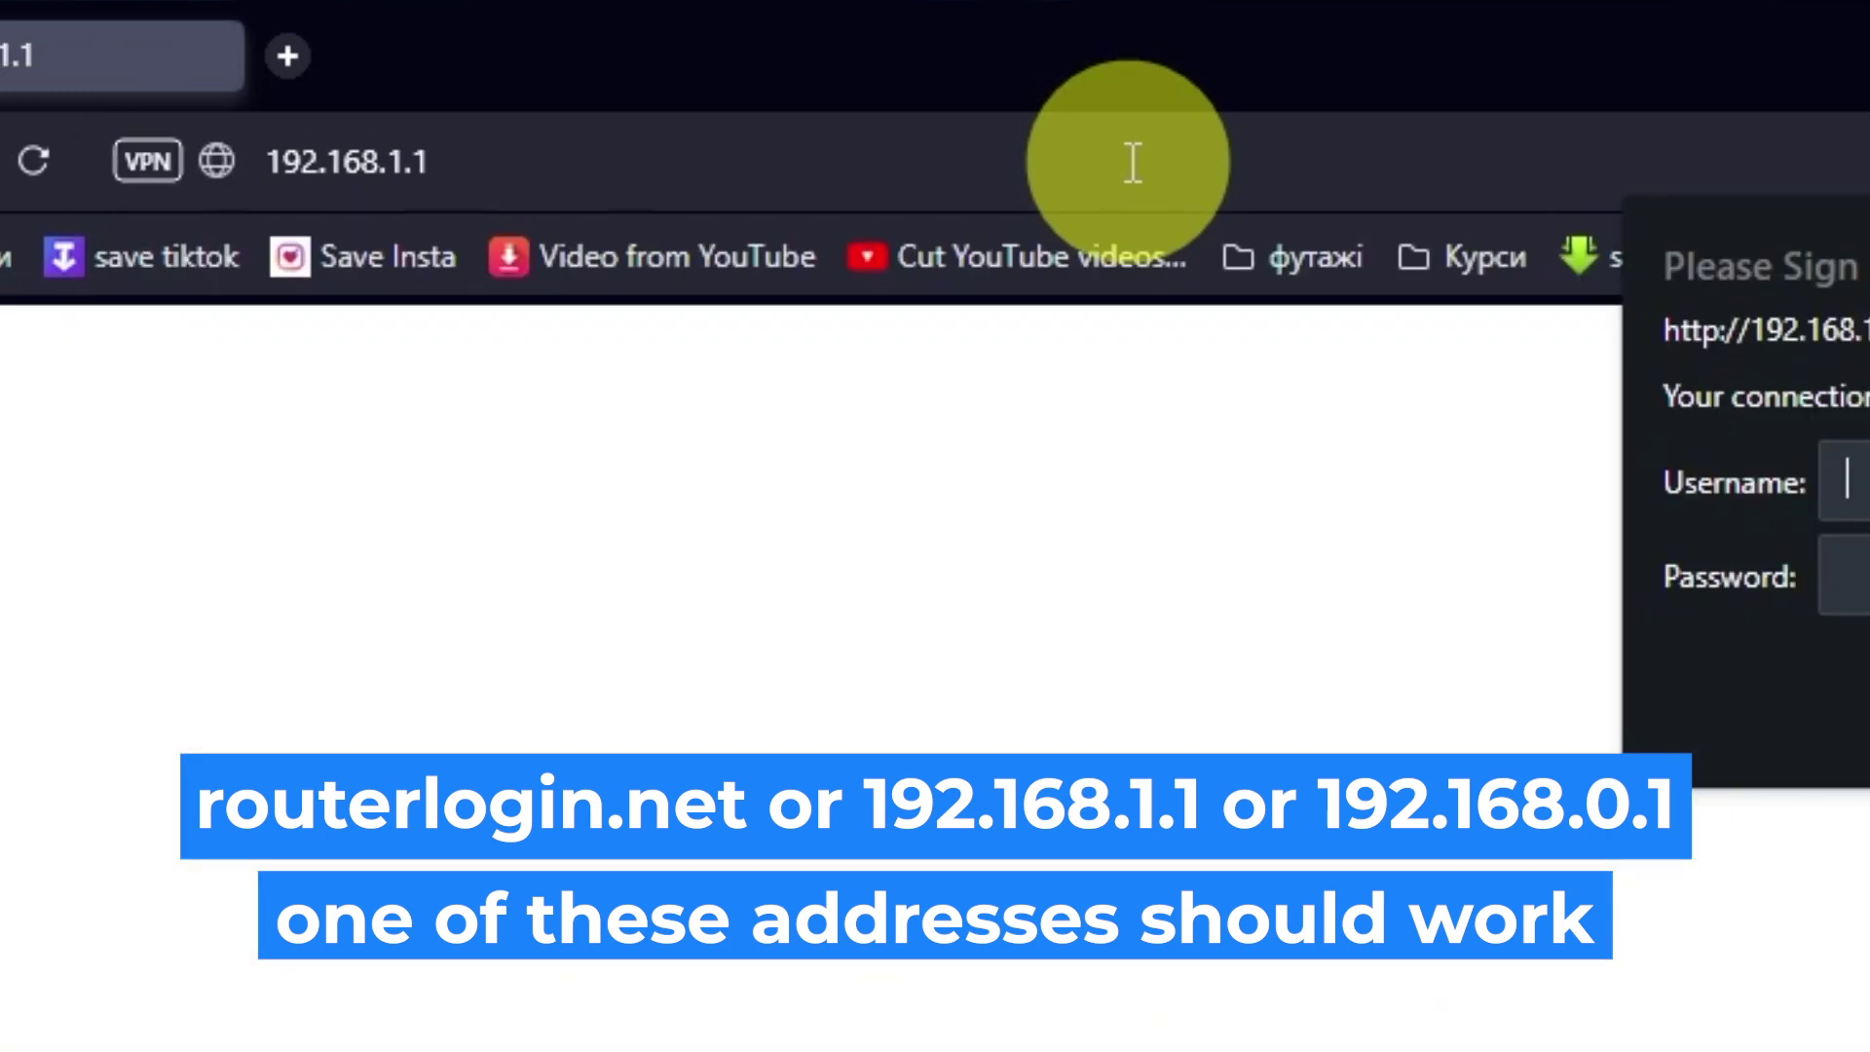
# Sign in to the router with the admin username and router password
pyautogui.write('admin')
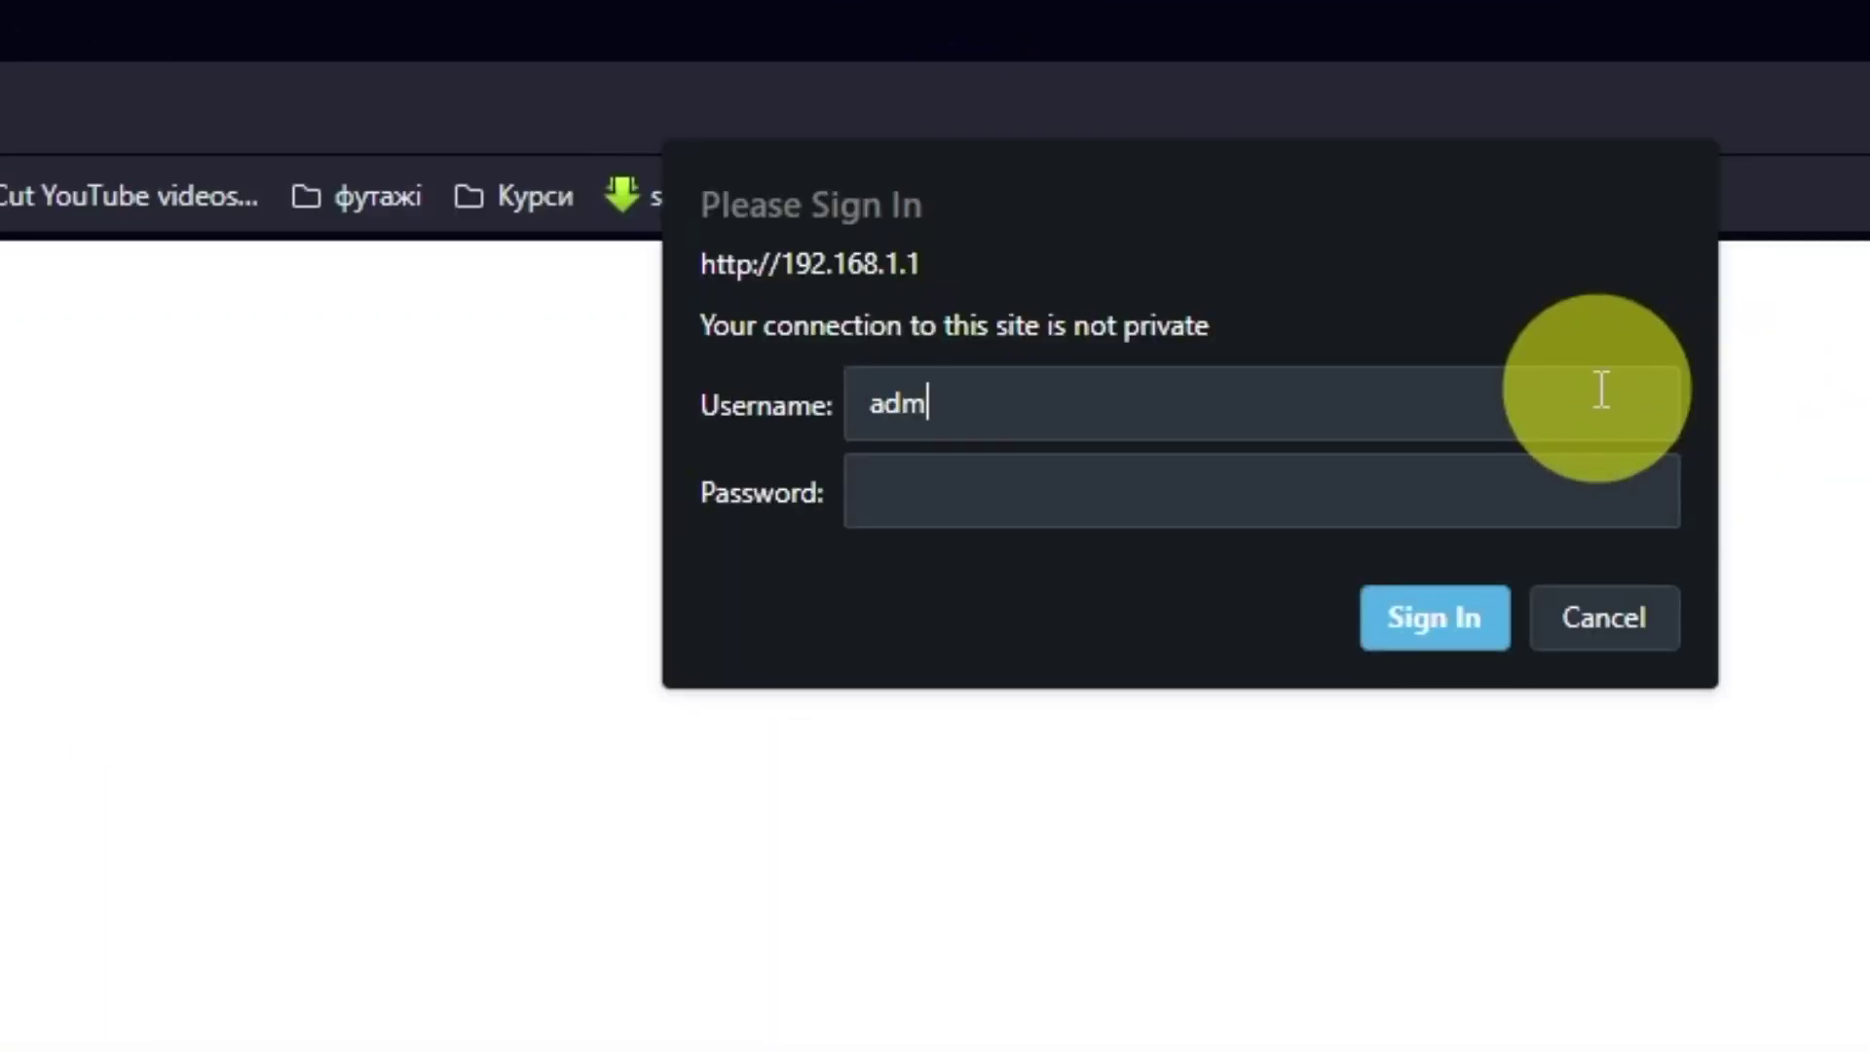
pyautogui.click(1165, 469)
pyautogui.write('1234')
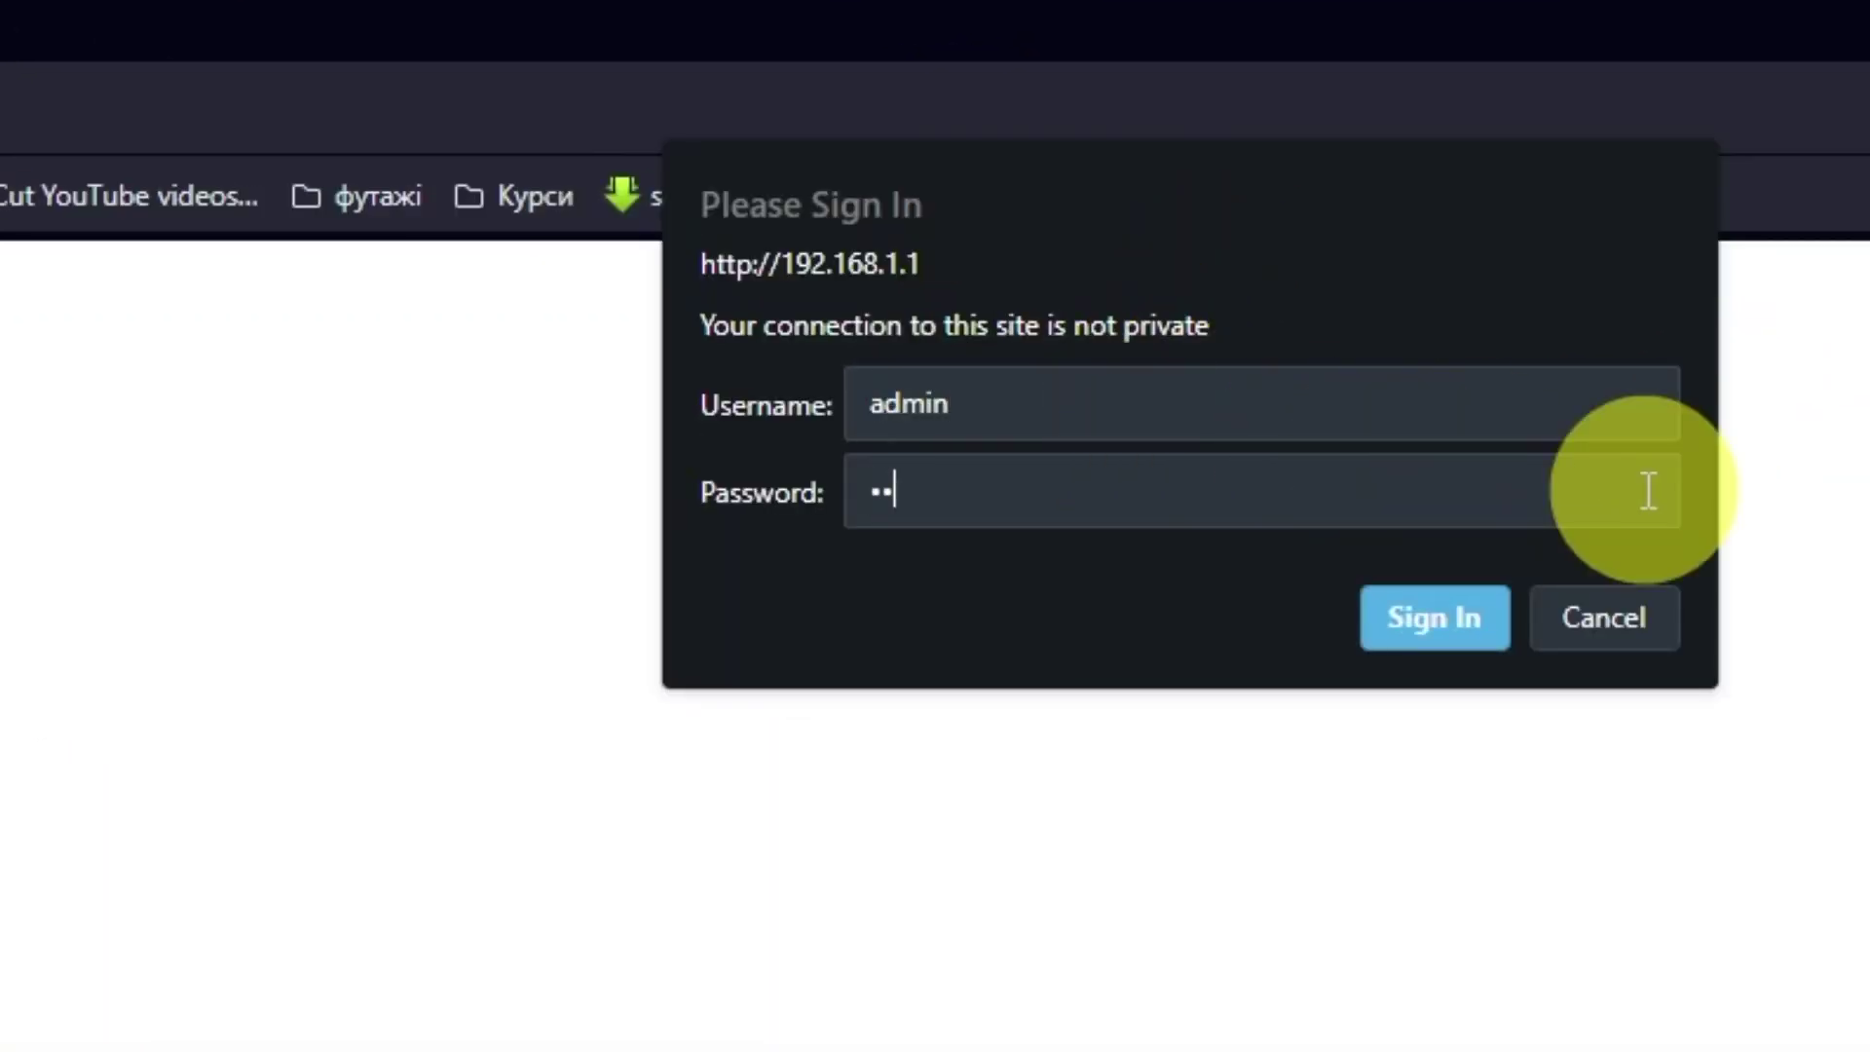
pyautogui.write('567890')
pyautogui.click(1463, 609)
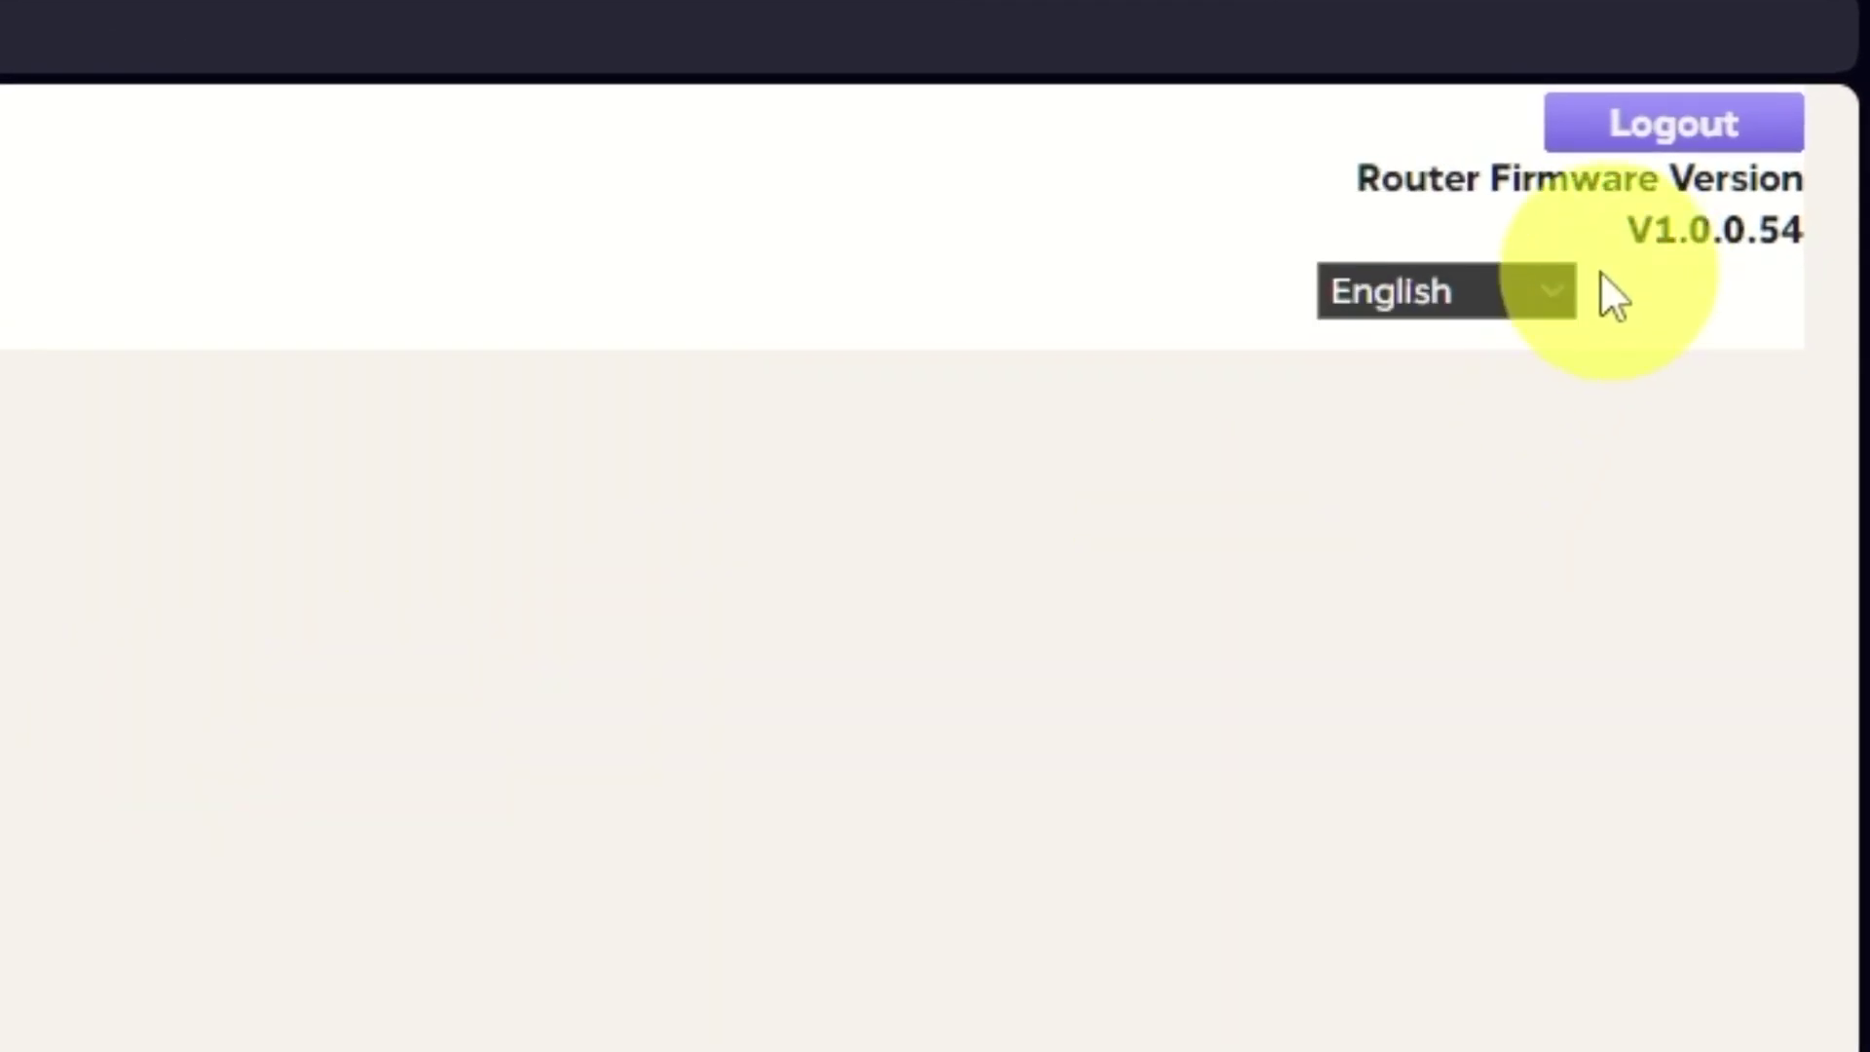
pyautogui.click(1559, 290)
pyautogui.scroll(-1, 1548, 1033)
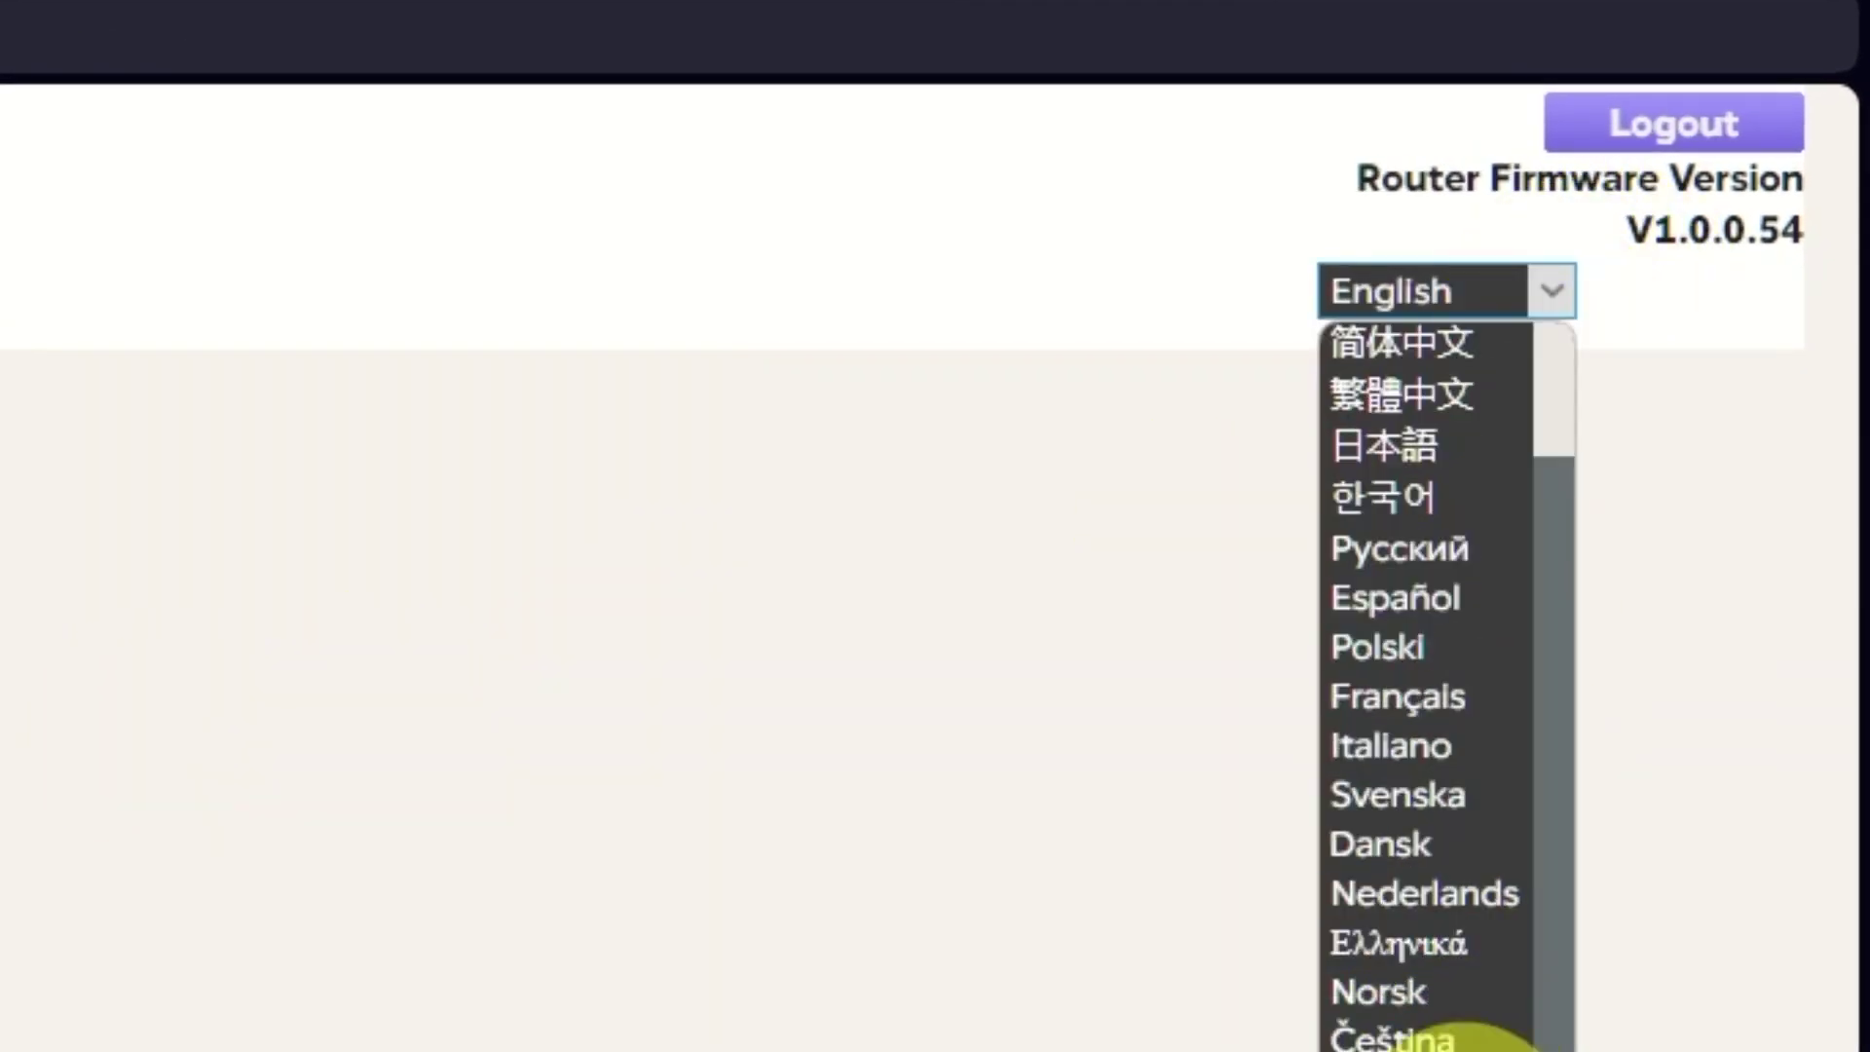
pyautogui.scroll(1, 1483, 544)
pyautogui.click(547, 489)
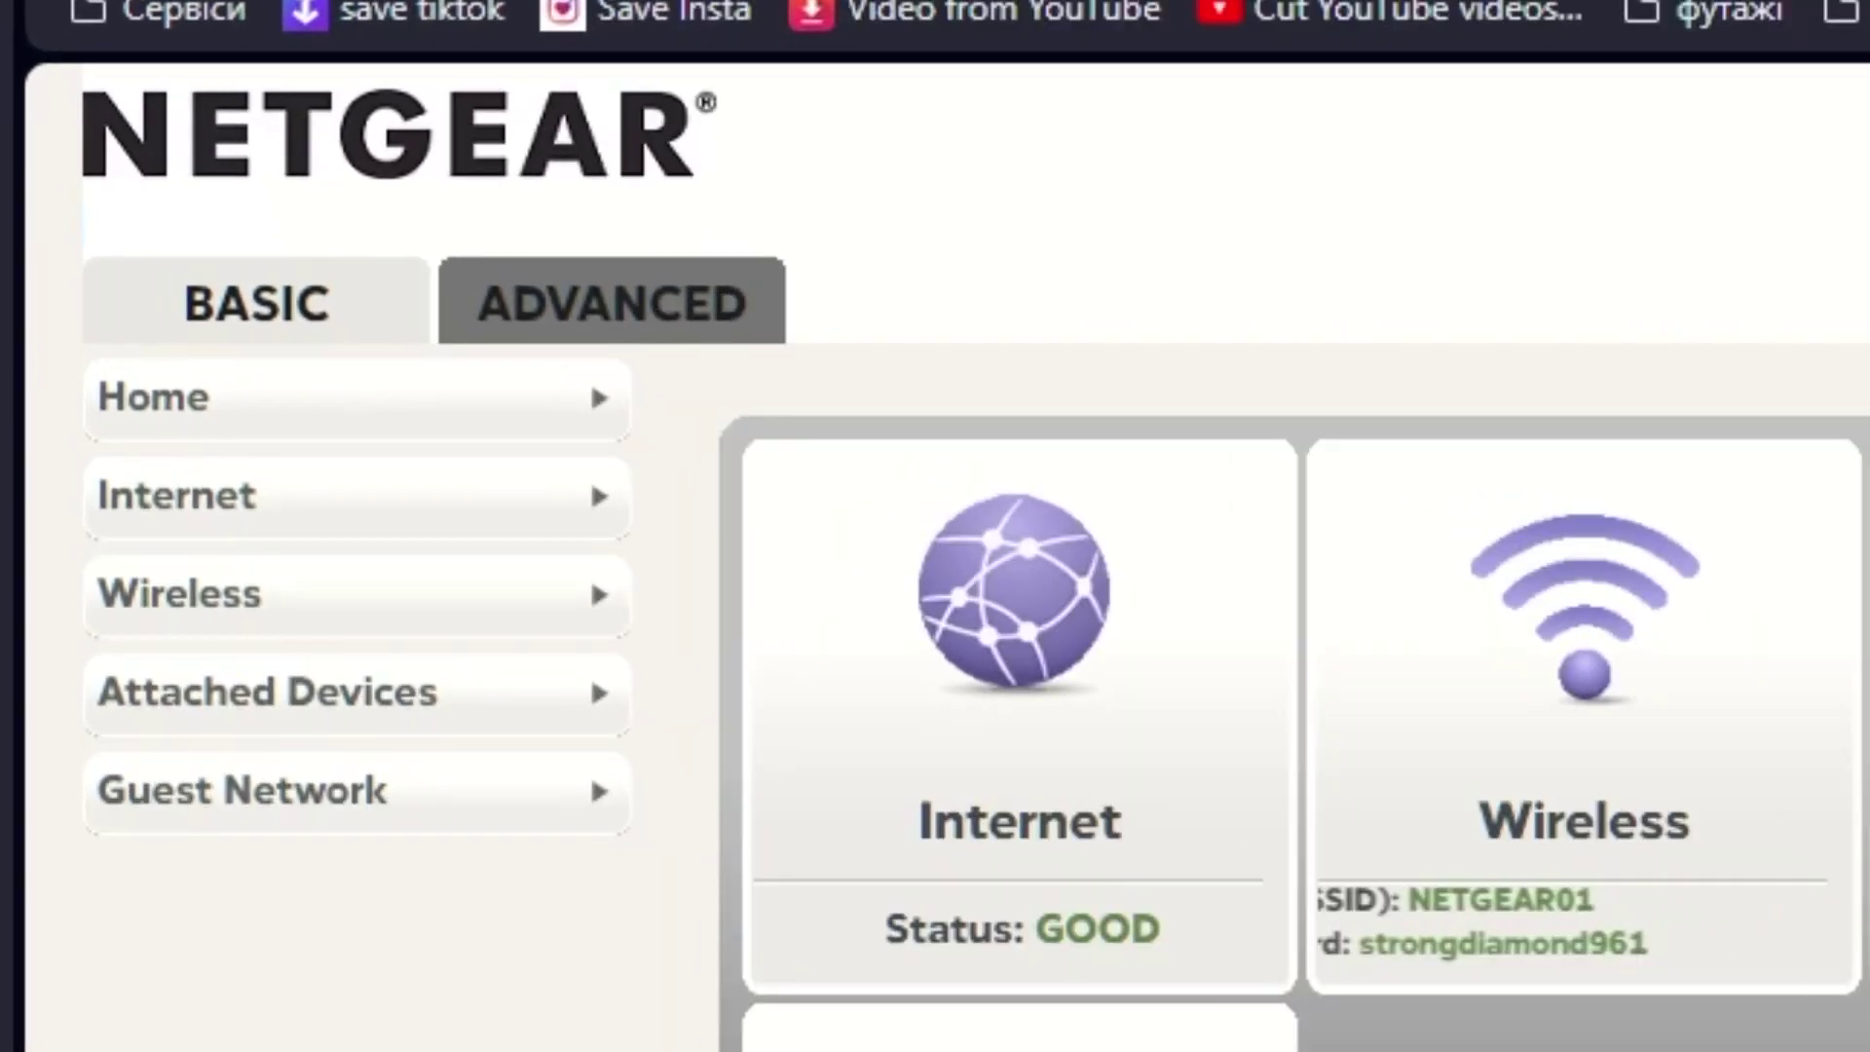
# Open the ADVANCED Setup Wizard and select 'No. I want to configure the router myself.'
pyautogui.click(696, 311)
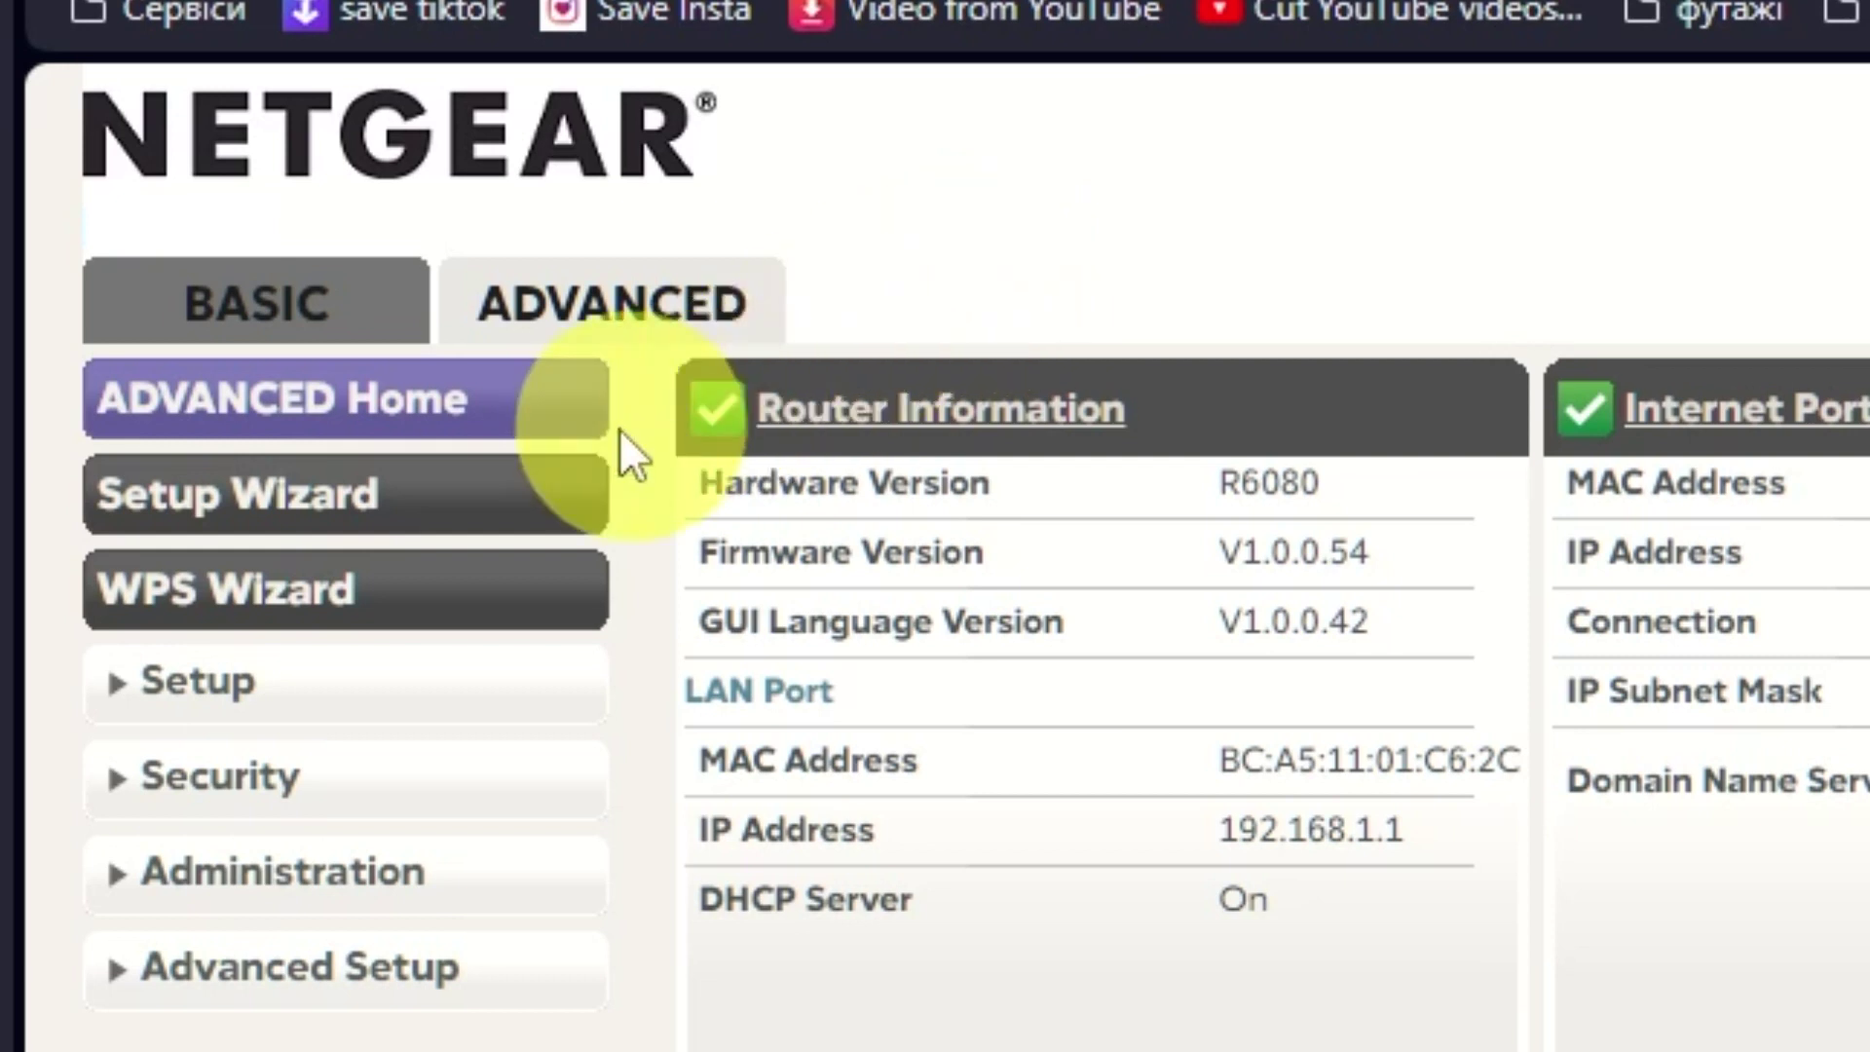
pyautogui.click(482, 499)
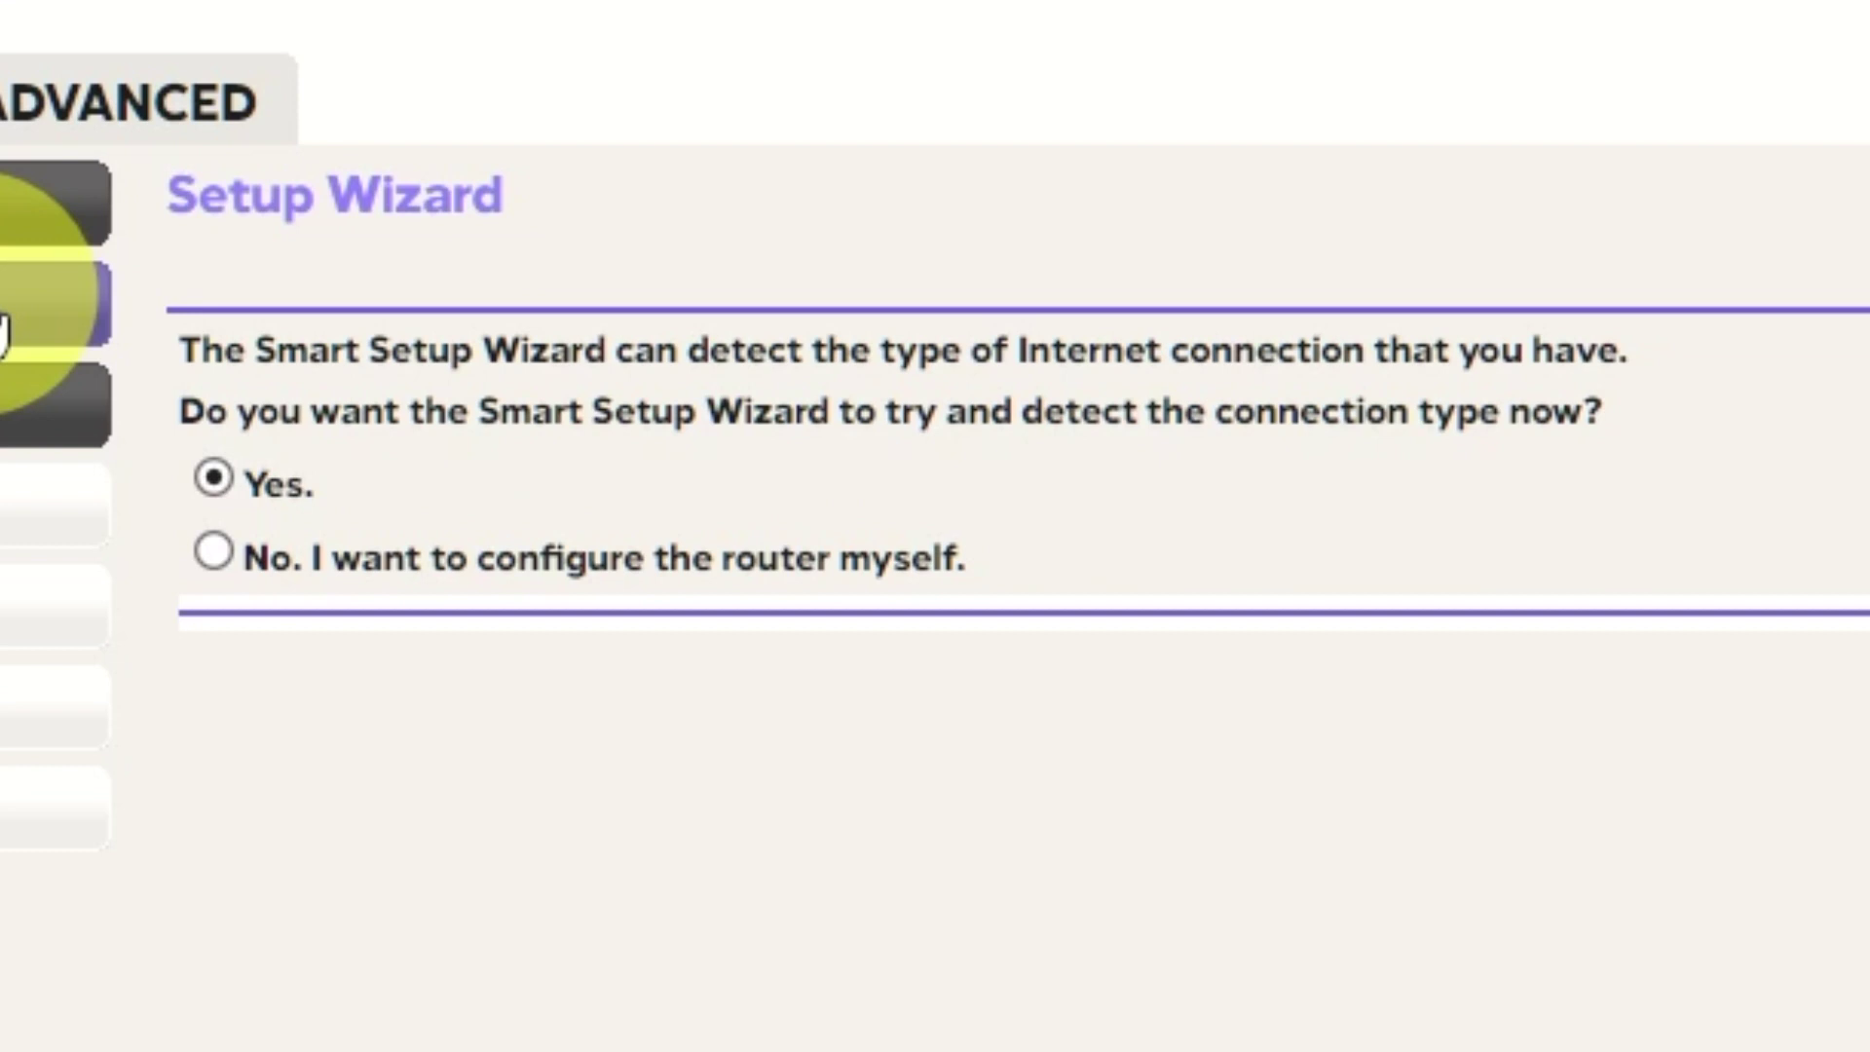
pyautogui.click(213, 551)
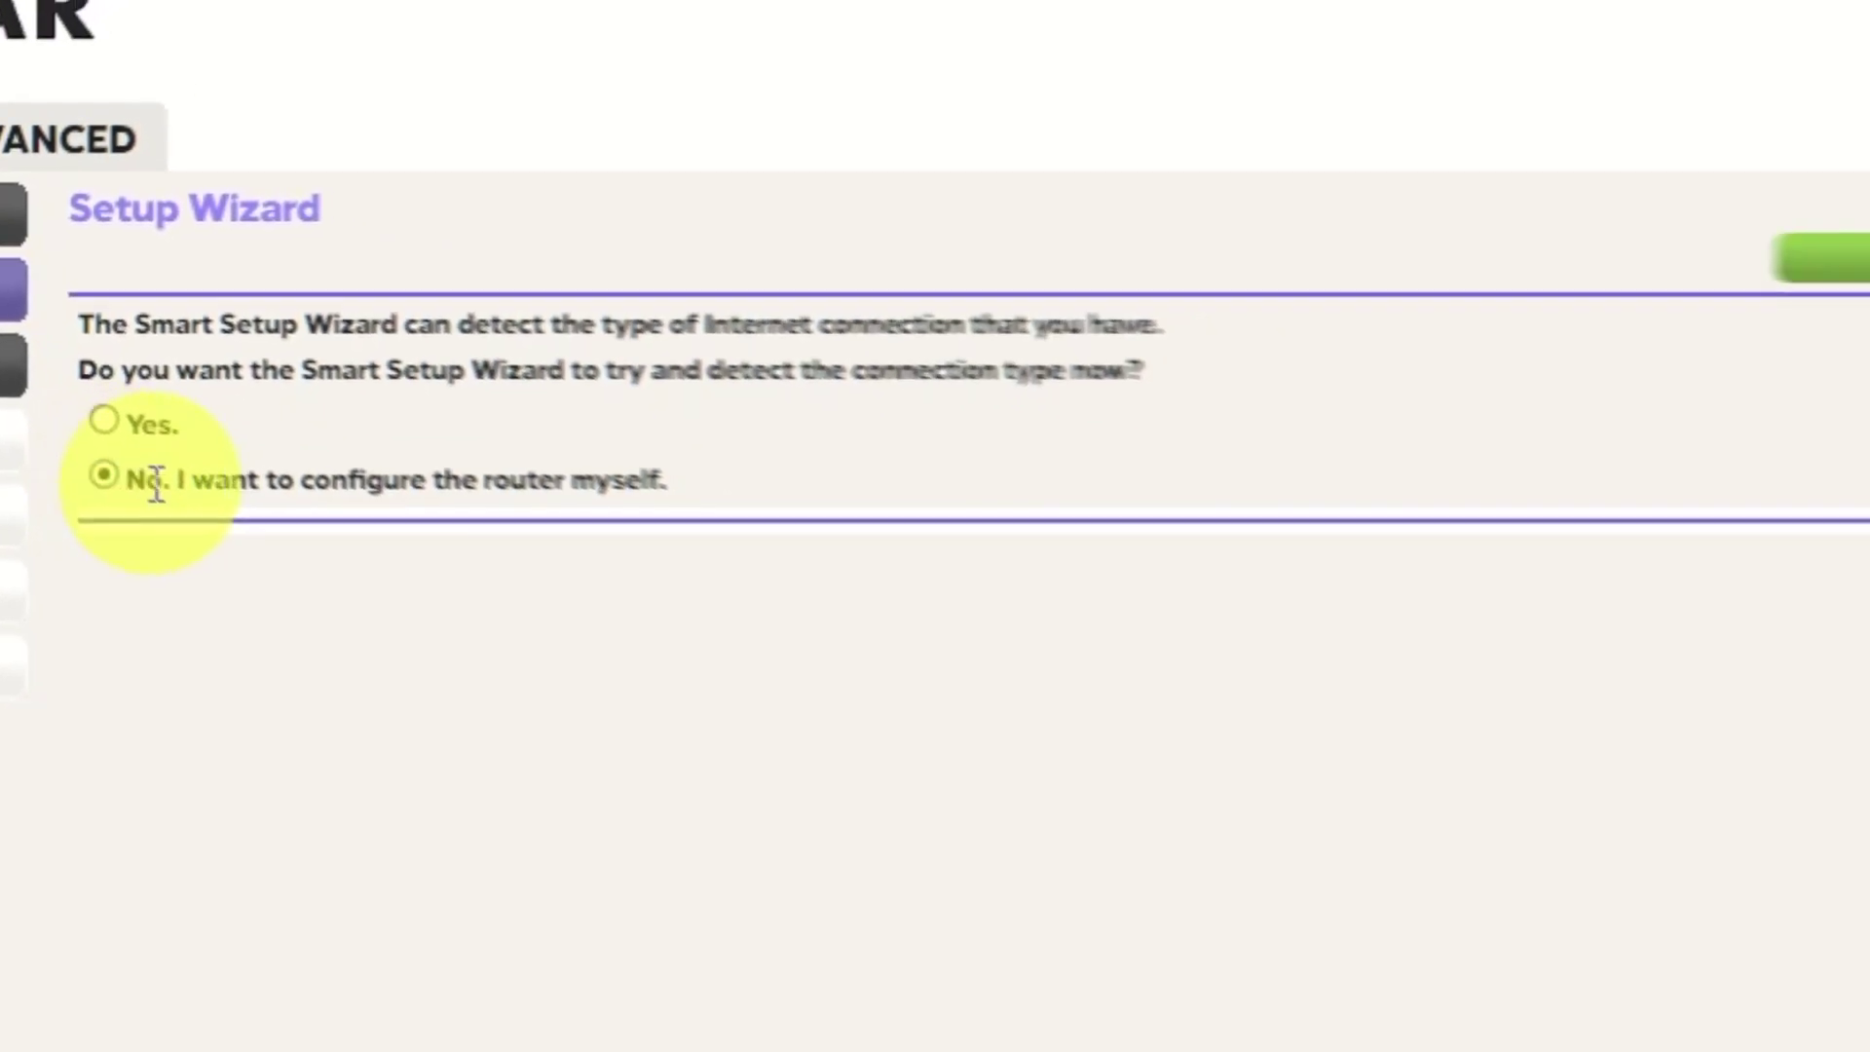
# Apply Internet Setup with no login required and a dynamically obtained ISP IP address
pyautogui.click(1841, 257)
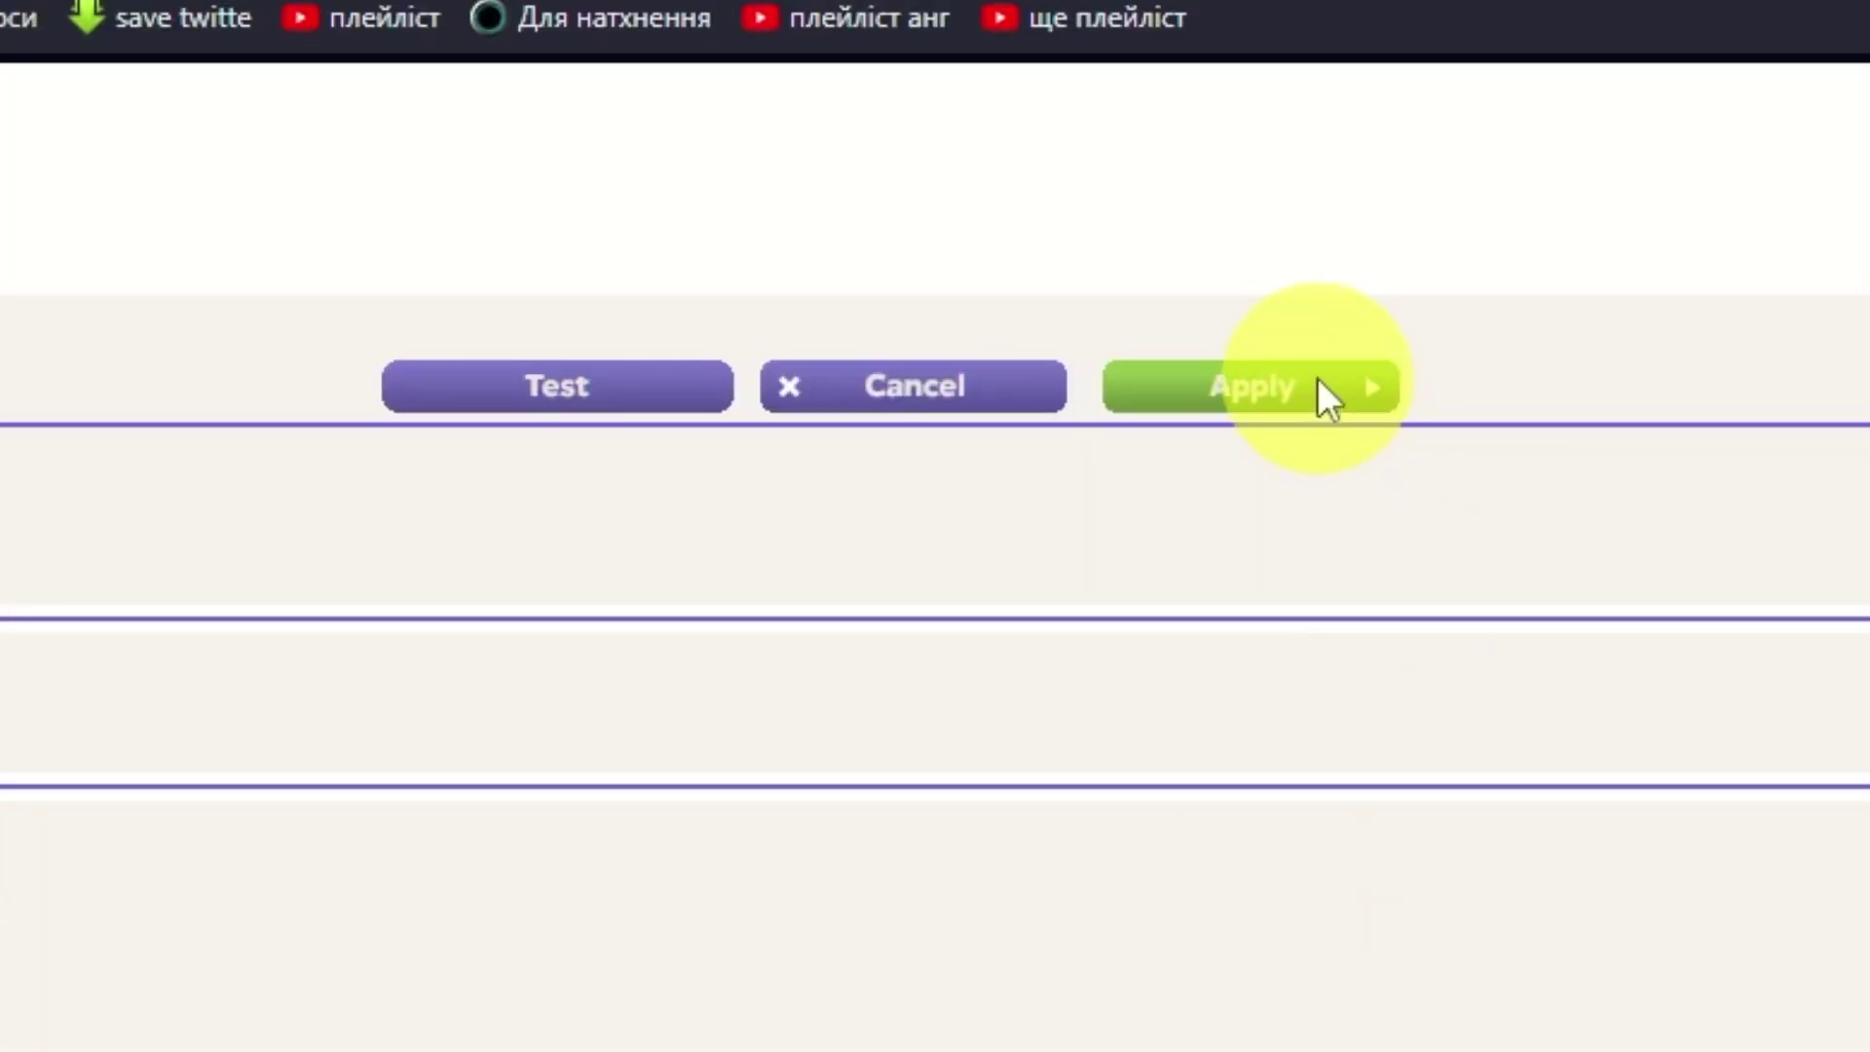
pyautogui.click(1320, 382)
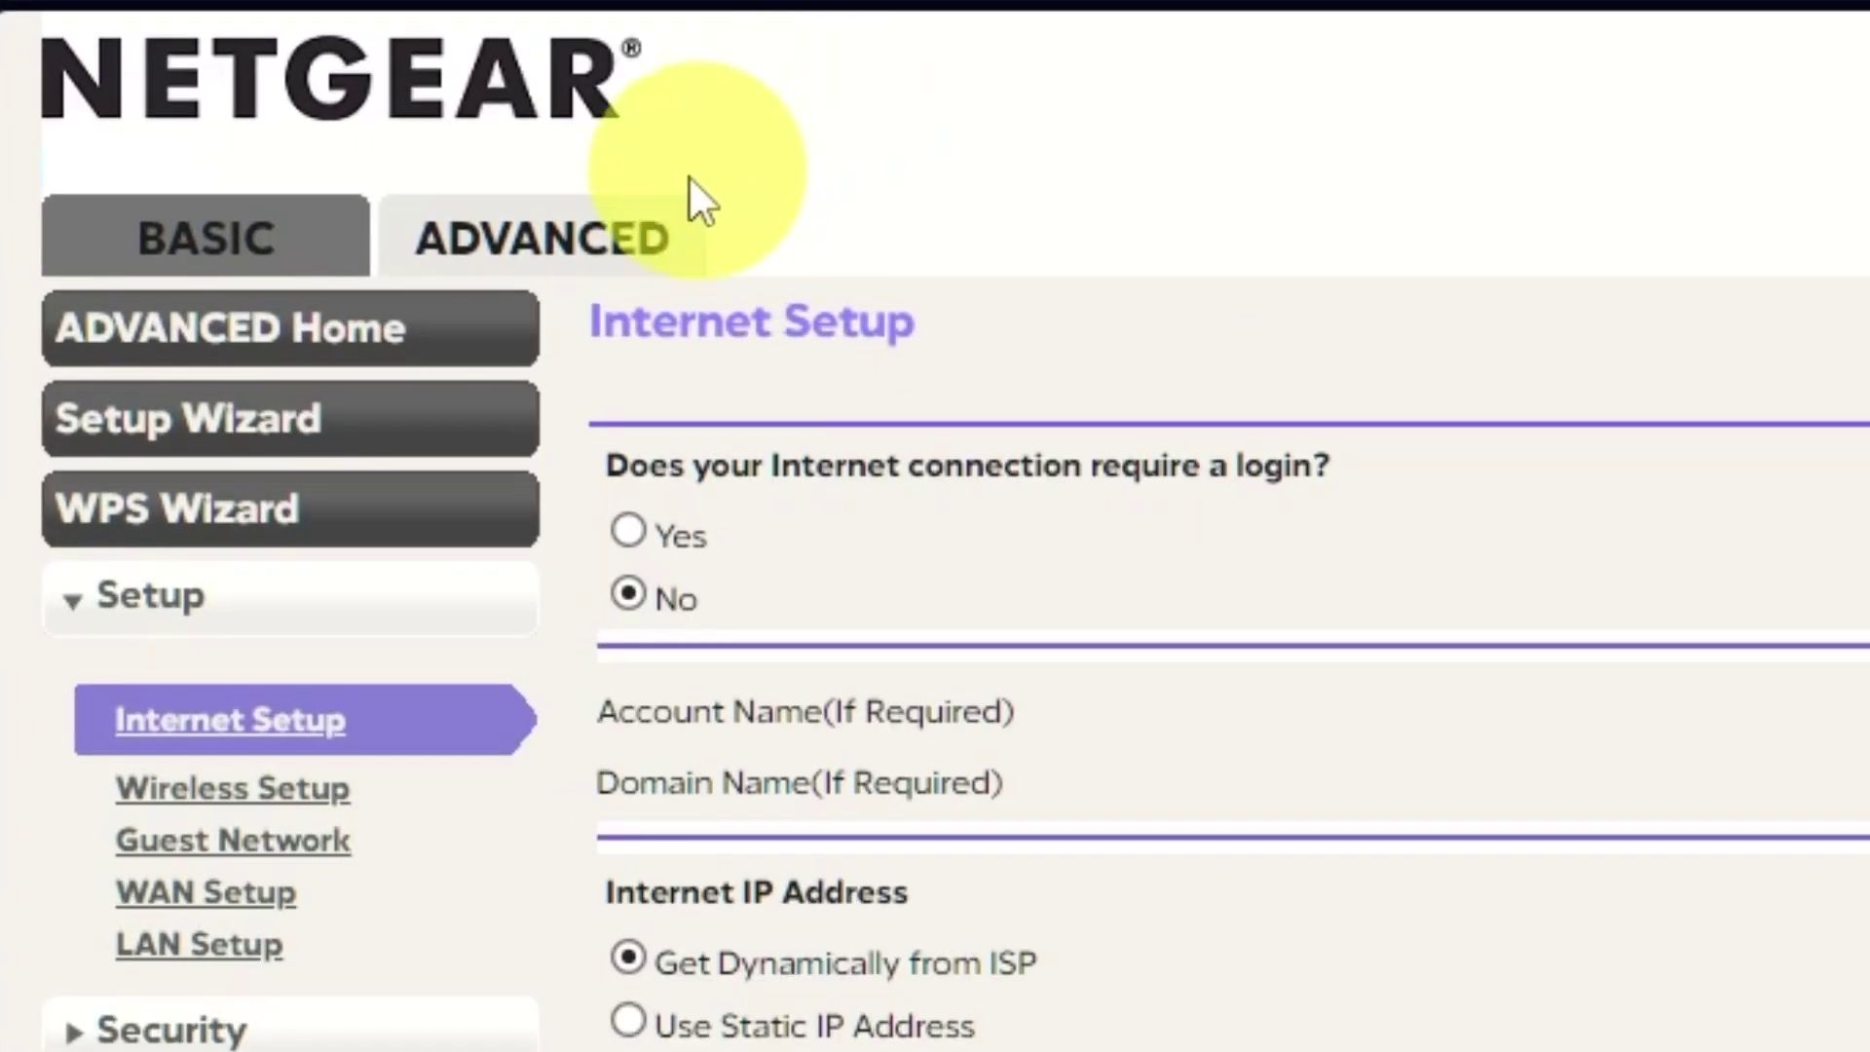
# Reboot the router from the ADVANCED Home Router Information panel and confirm
pyautogui.click(609, 231)
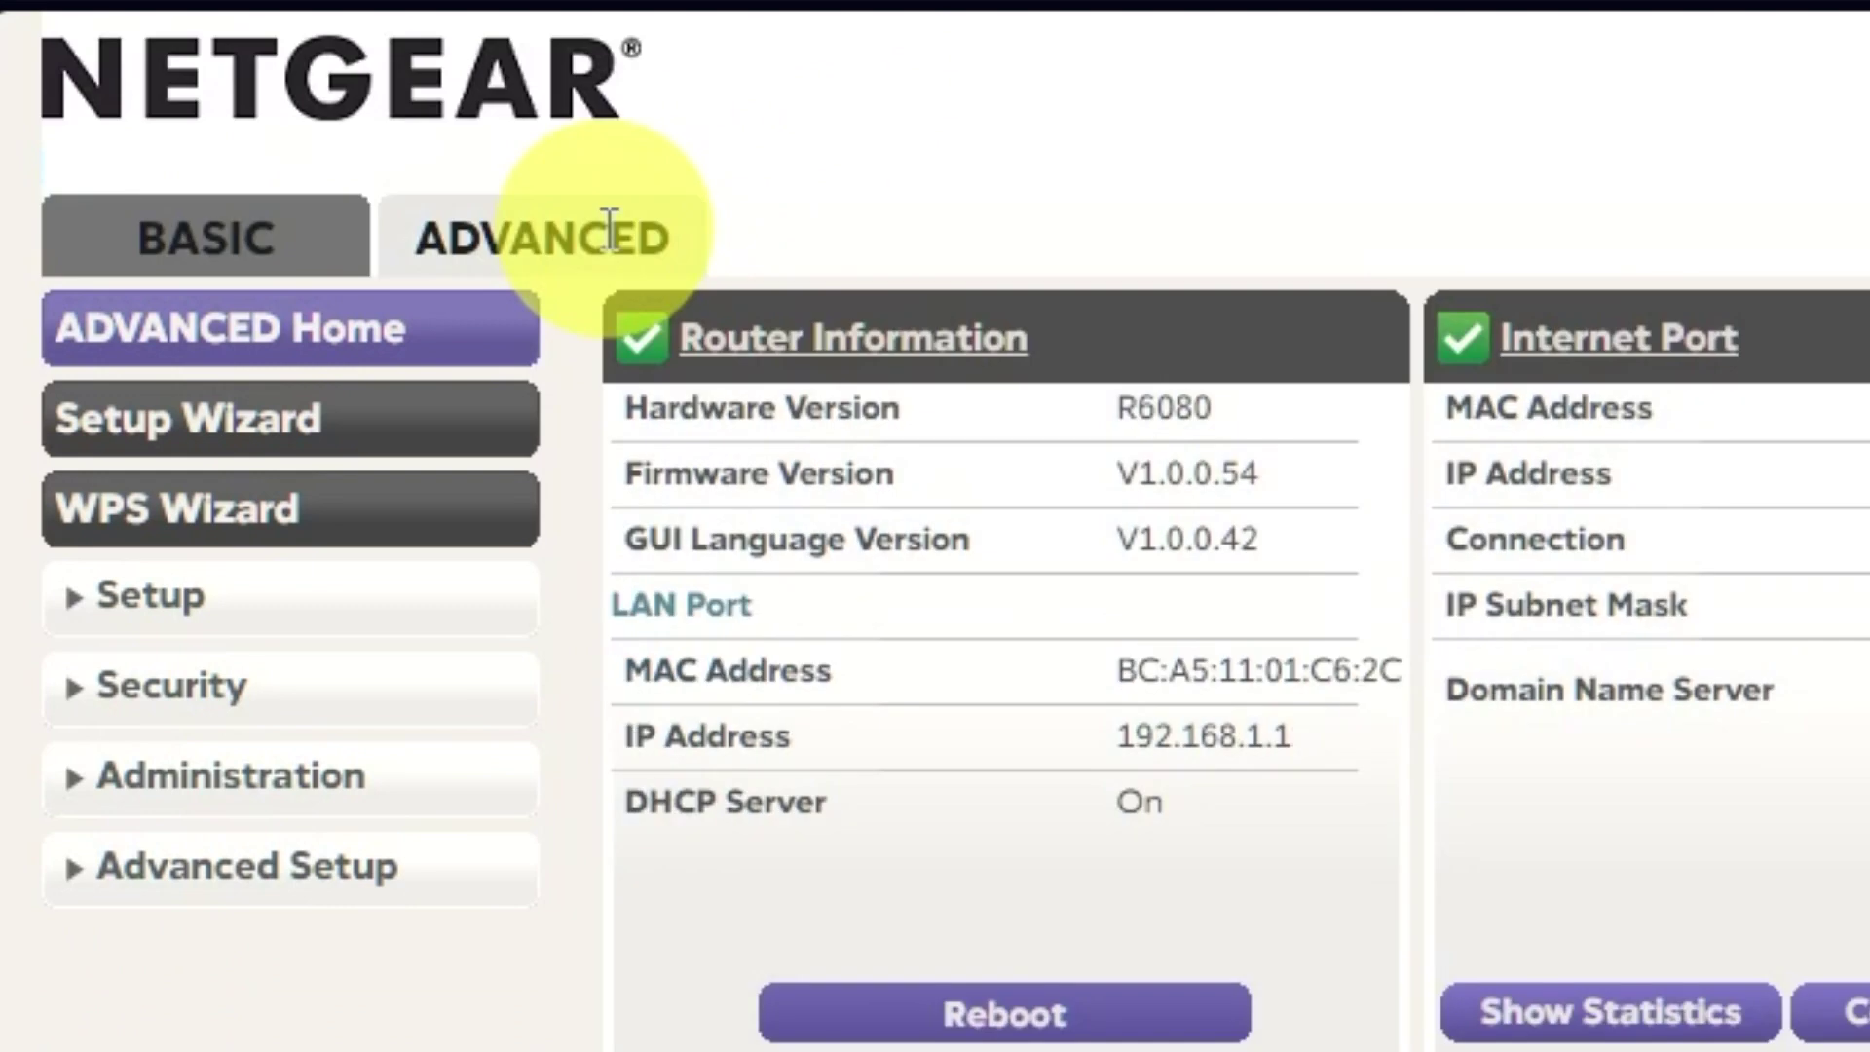
pyautogui.click(458, 336)
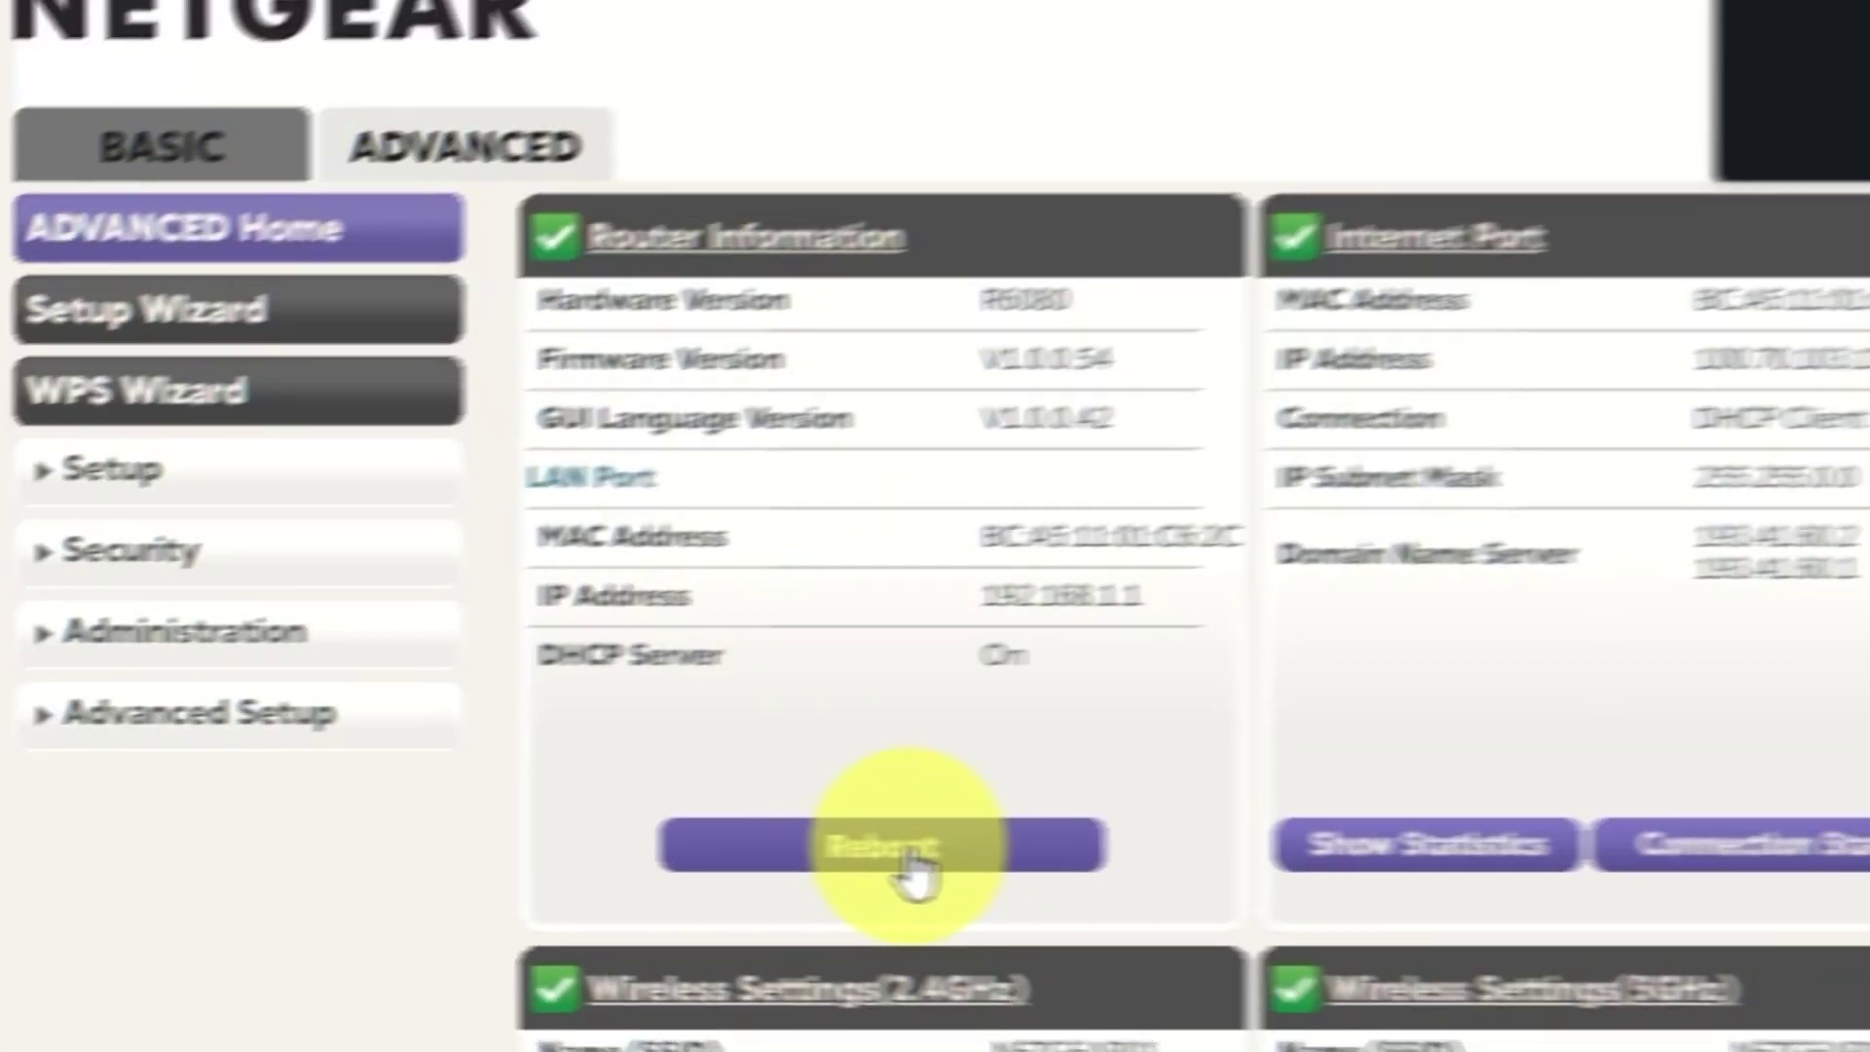
pyautogui.click(979, 857)
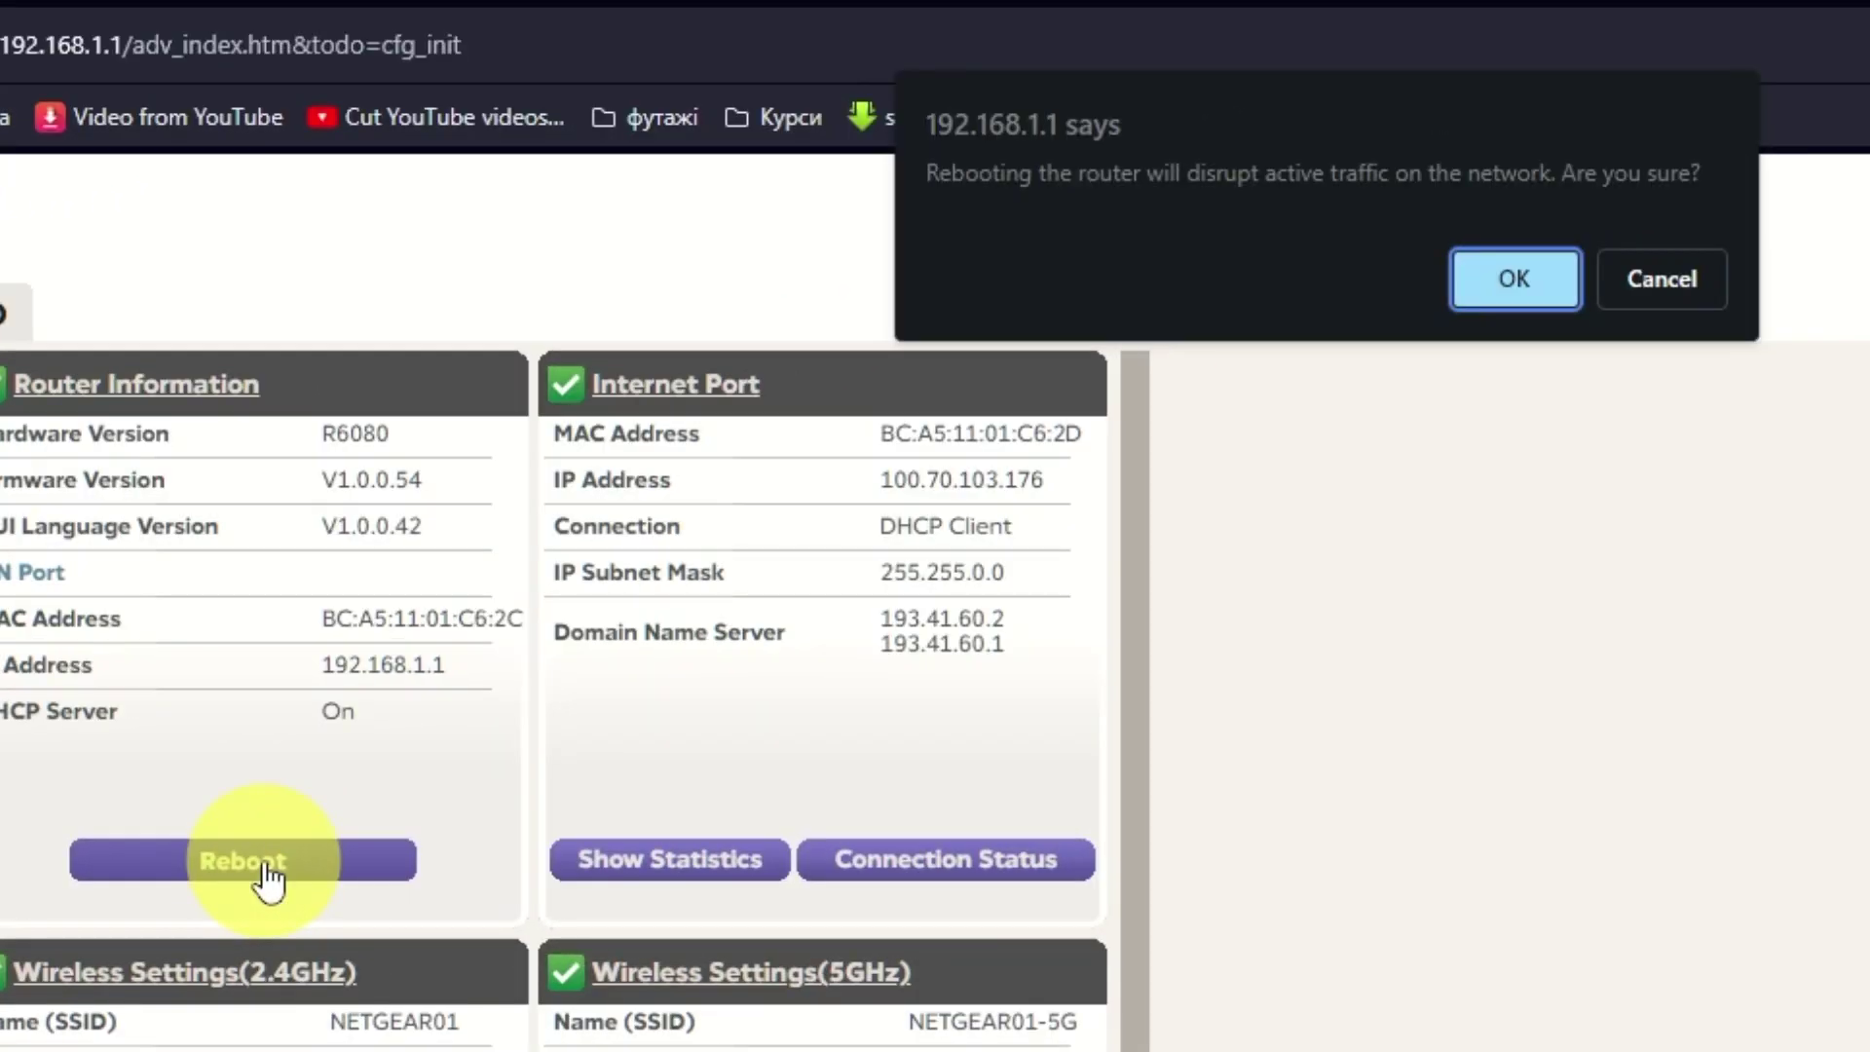
pyautogui.click(1492, 285)
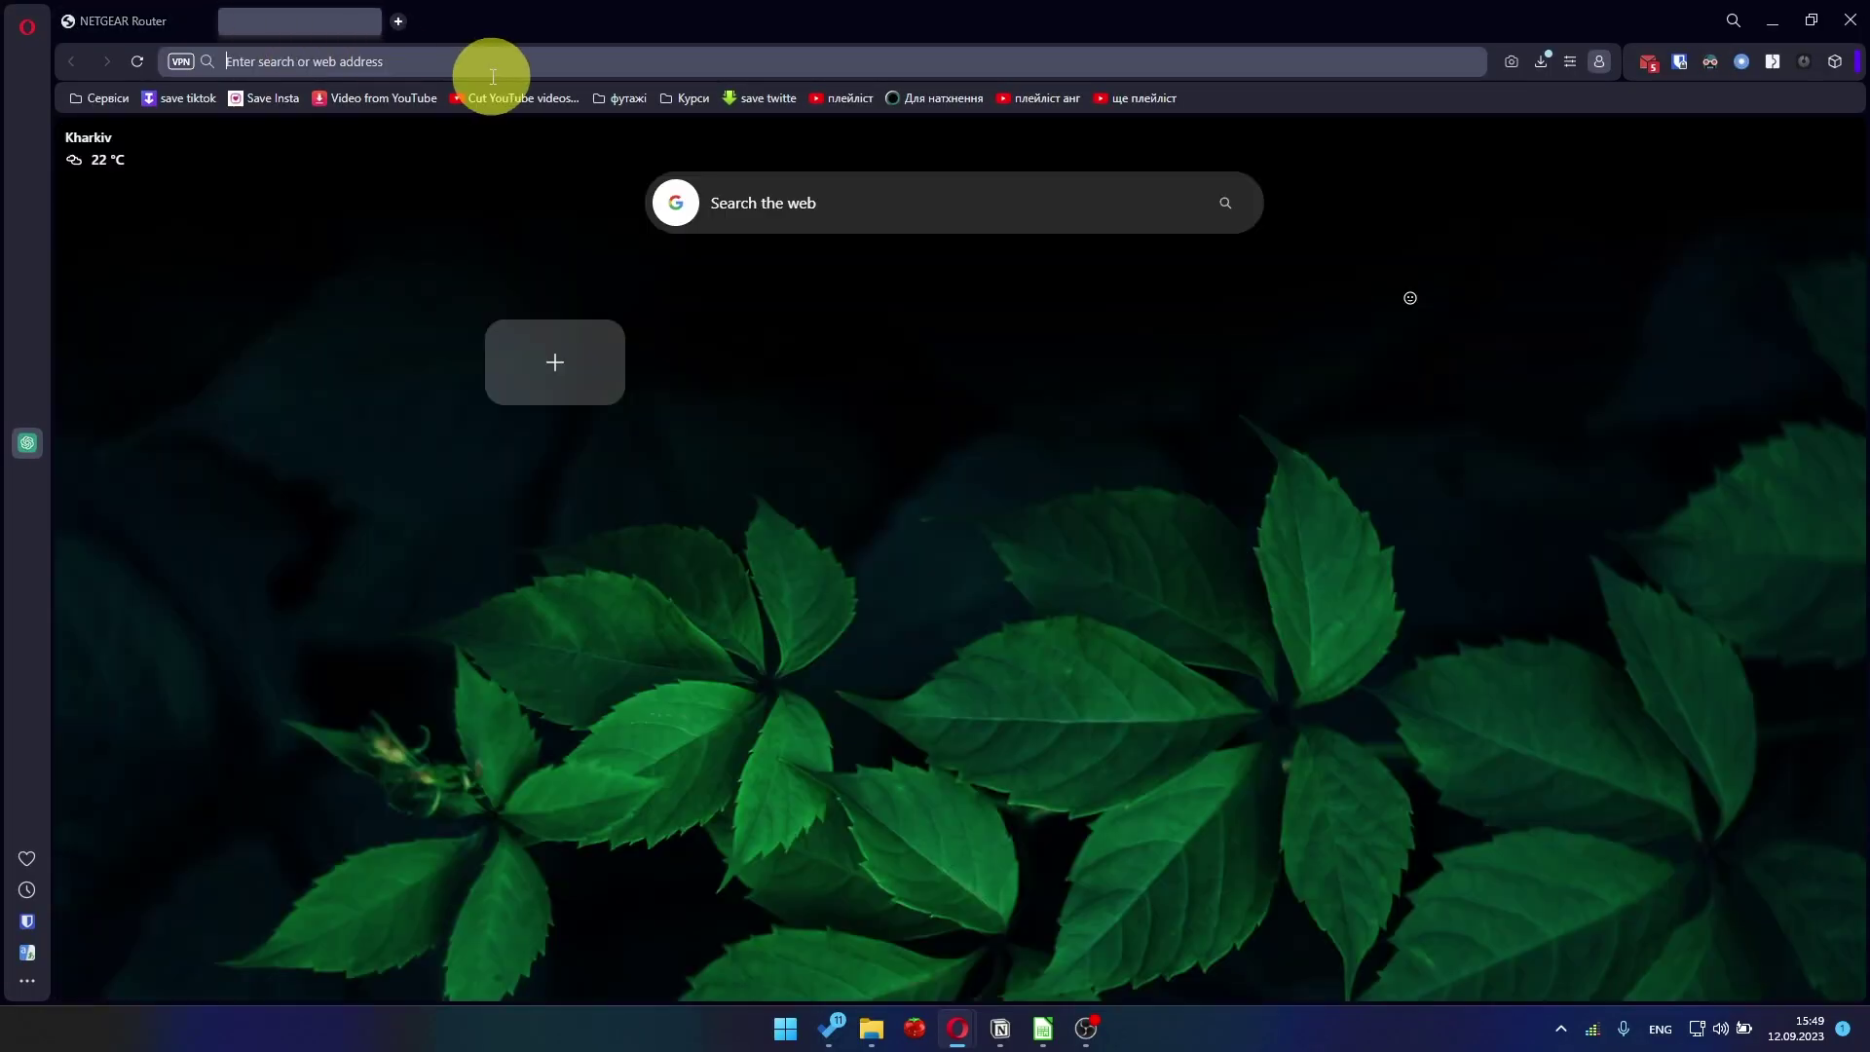
# Try loading YouTube from the 'you' address-bar suggestion, then select the page address to replace it
pyautogui.click(496, 66)
pyautogui.write('youtube.com')
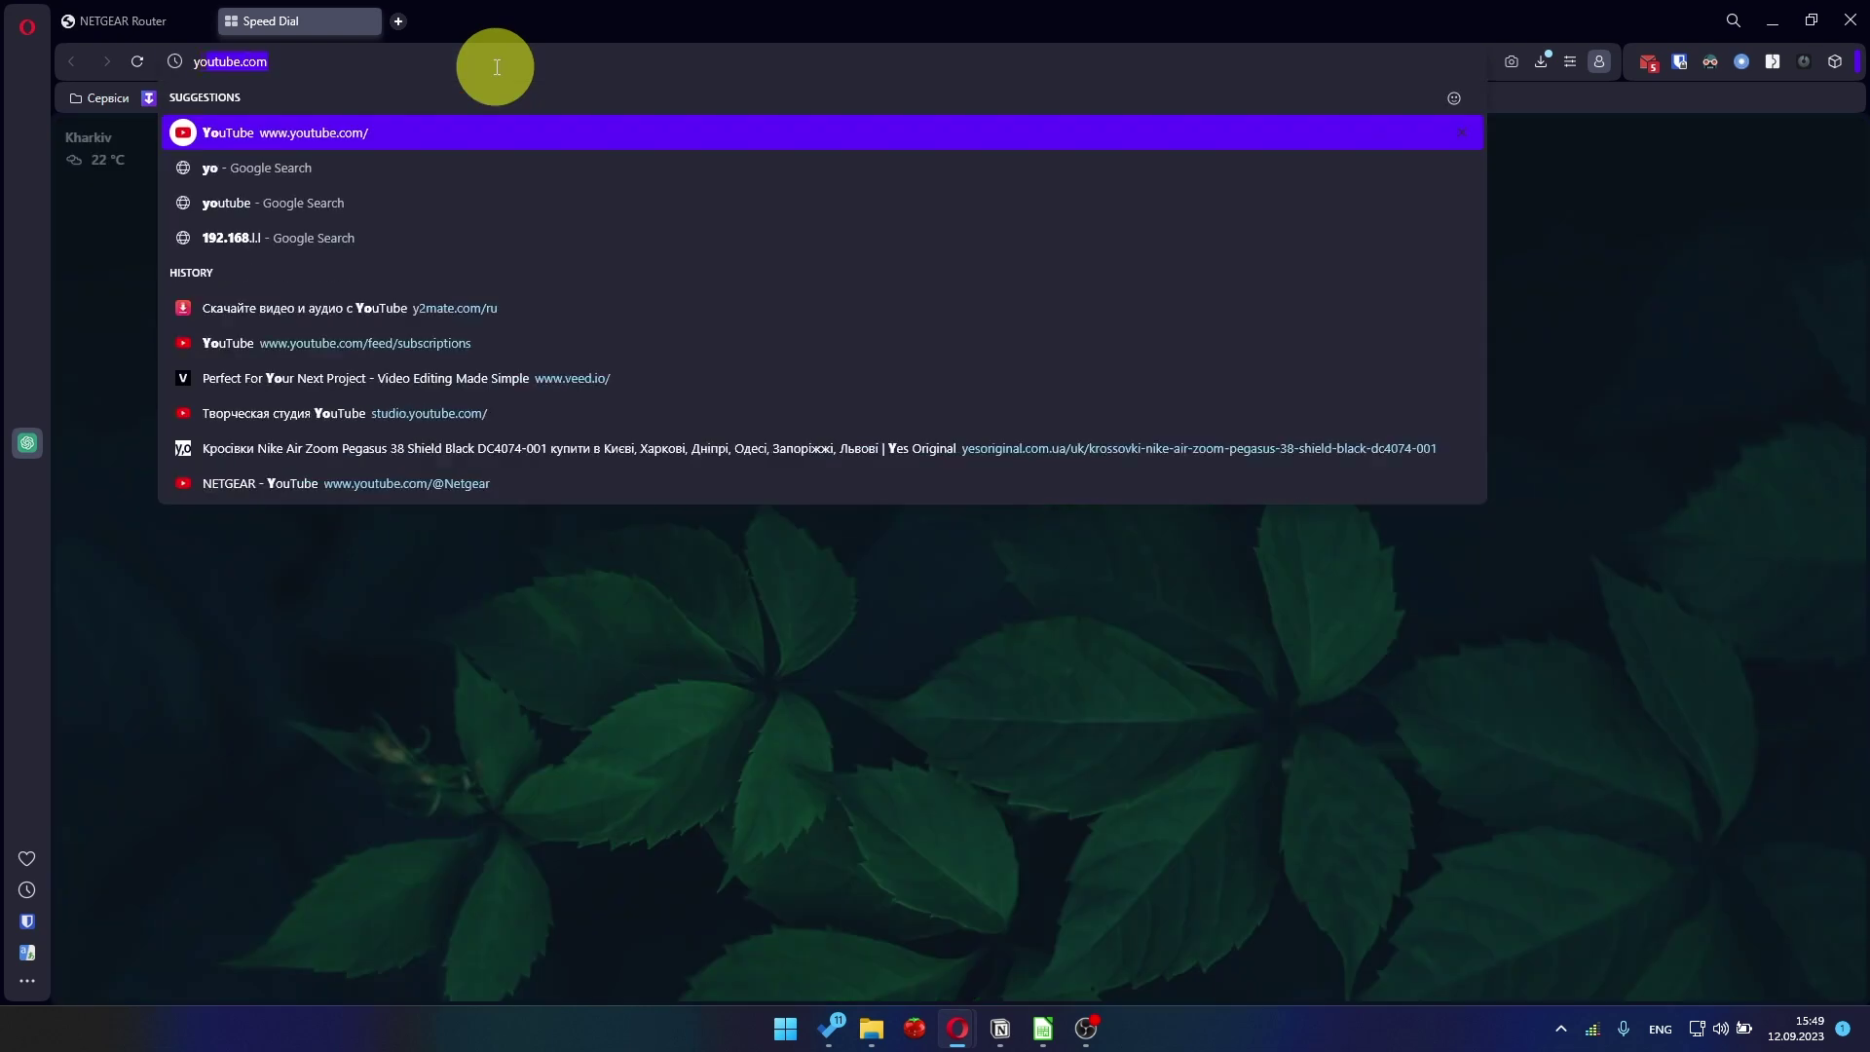
pyautogui.click(348, 137)
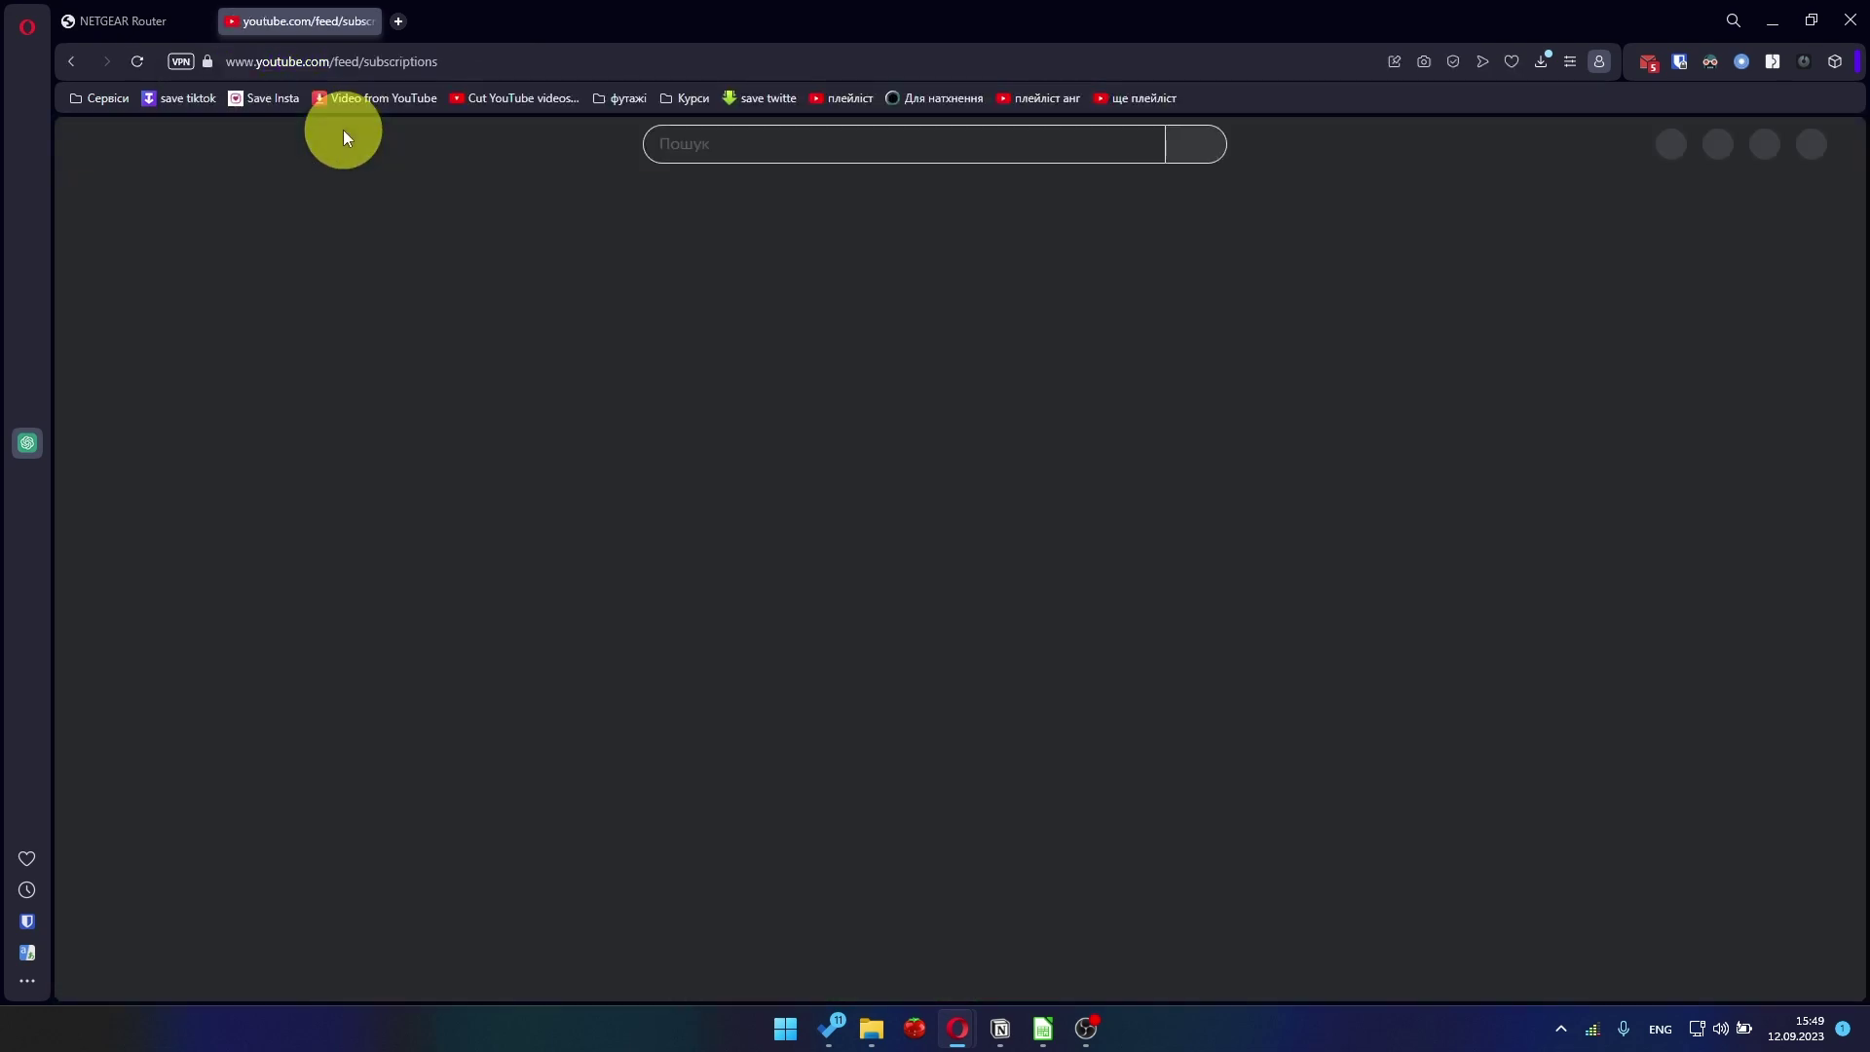
pyautogui.click(417, 68)
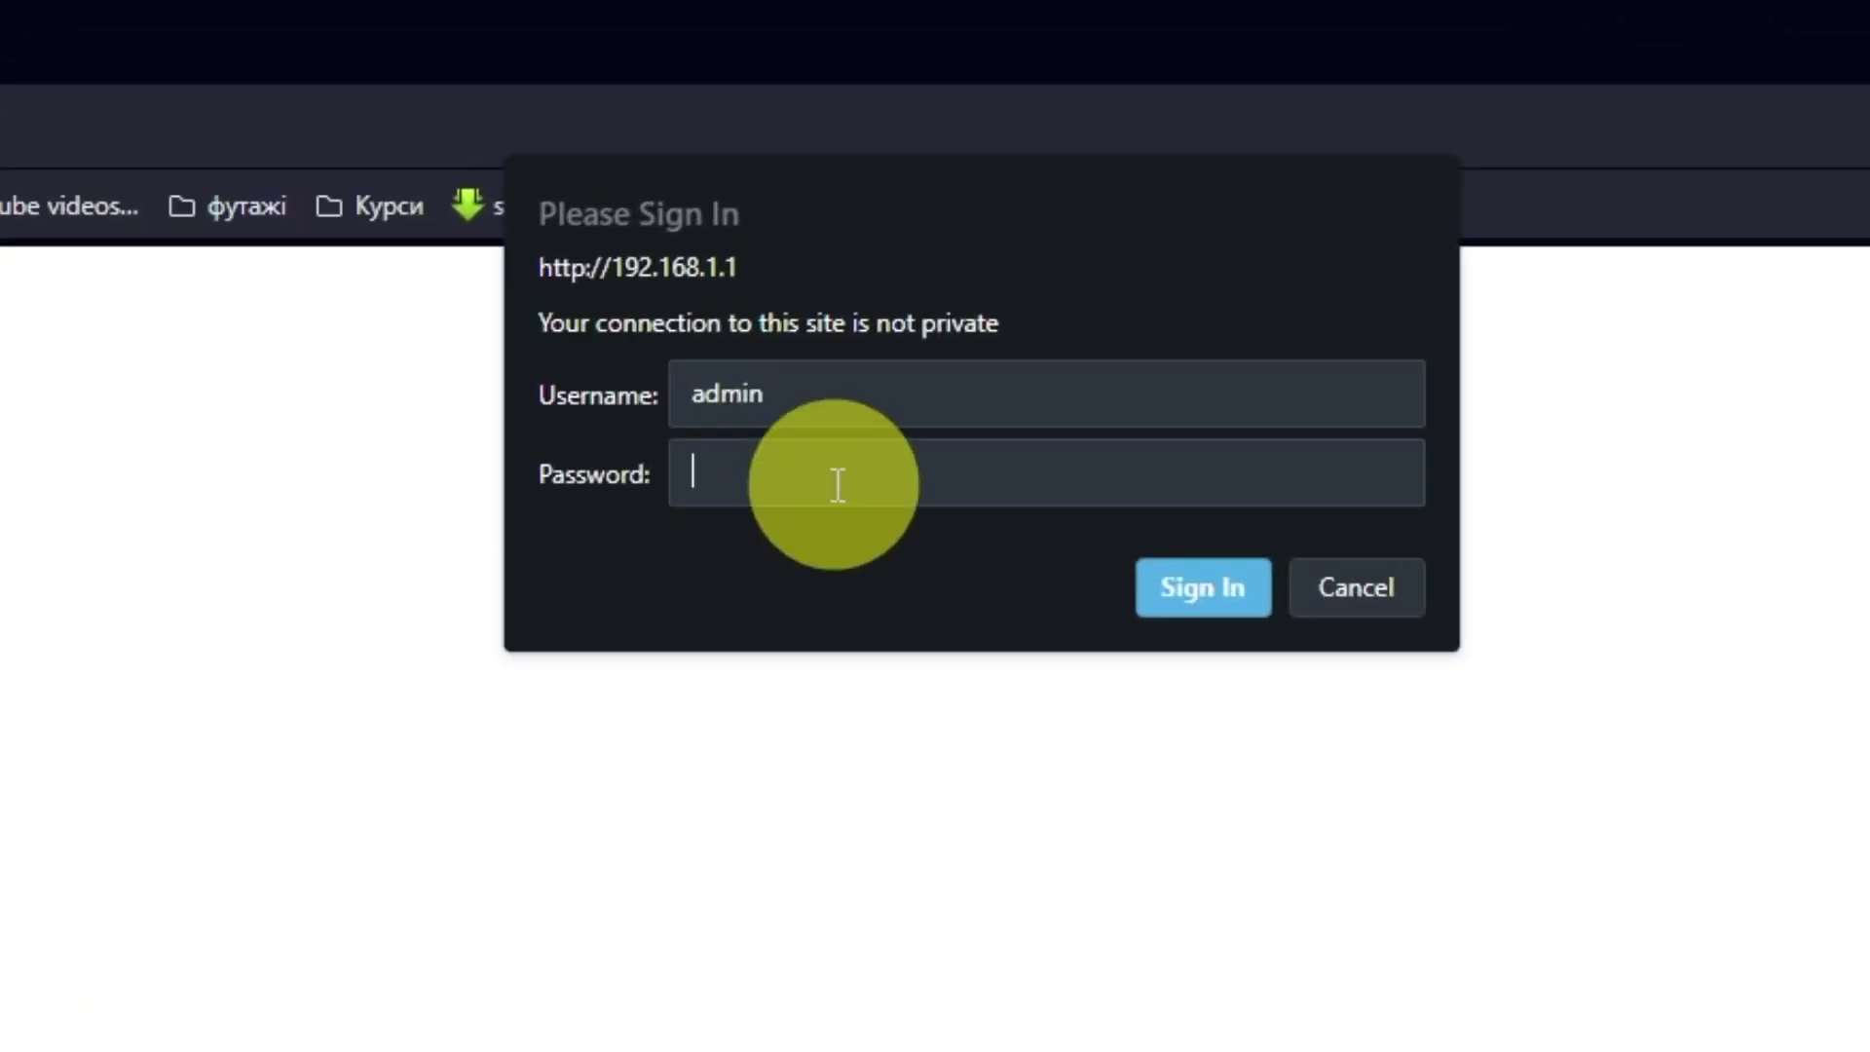
# Re-enter the admin password, sign in, and reapply ADVANCED Internet Setup with no login and dynamic IP
pyautogui.press('BackSpace')
pyautogui.press('BackSpace')
pyautogui.press('BackSpace')
pyautogui.press('BackSpace')
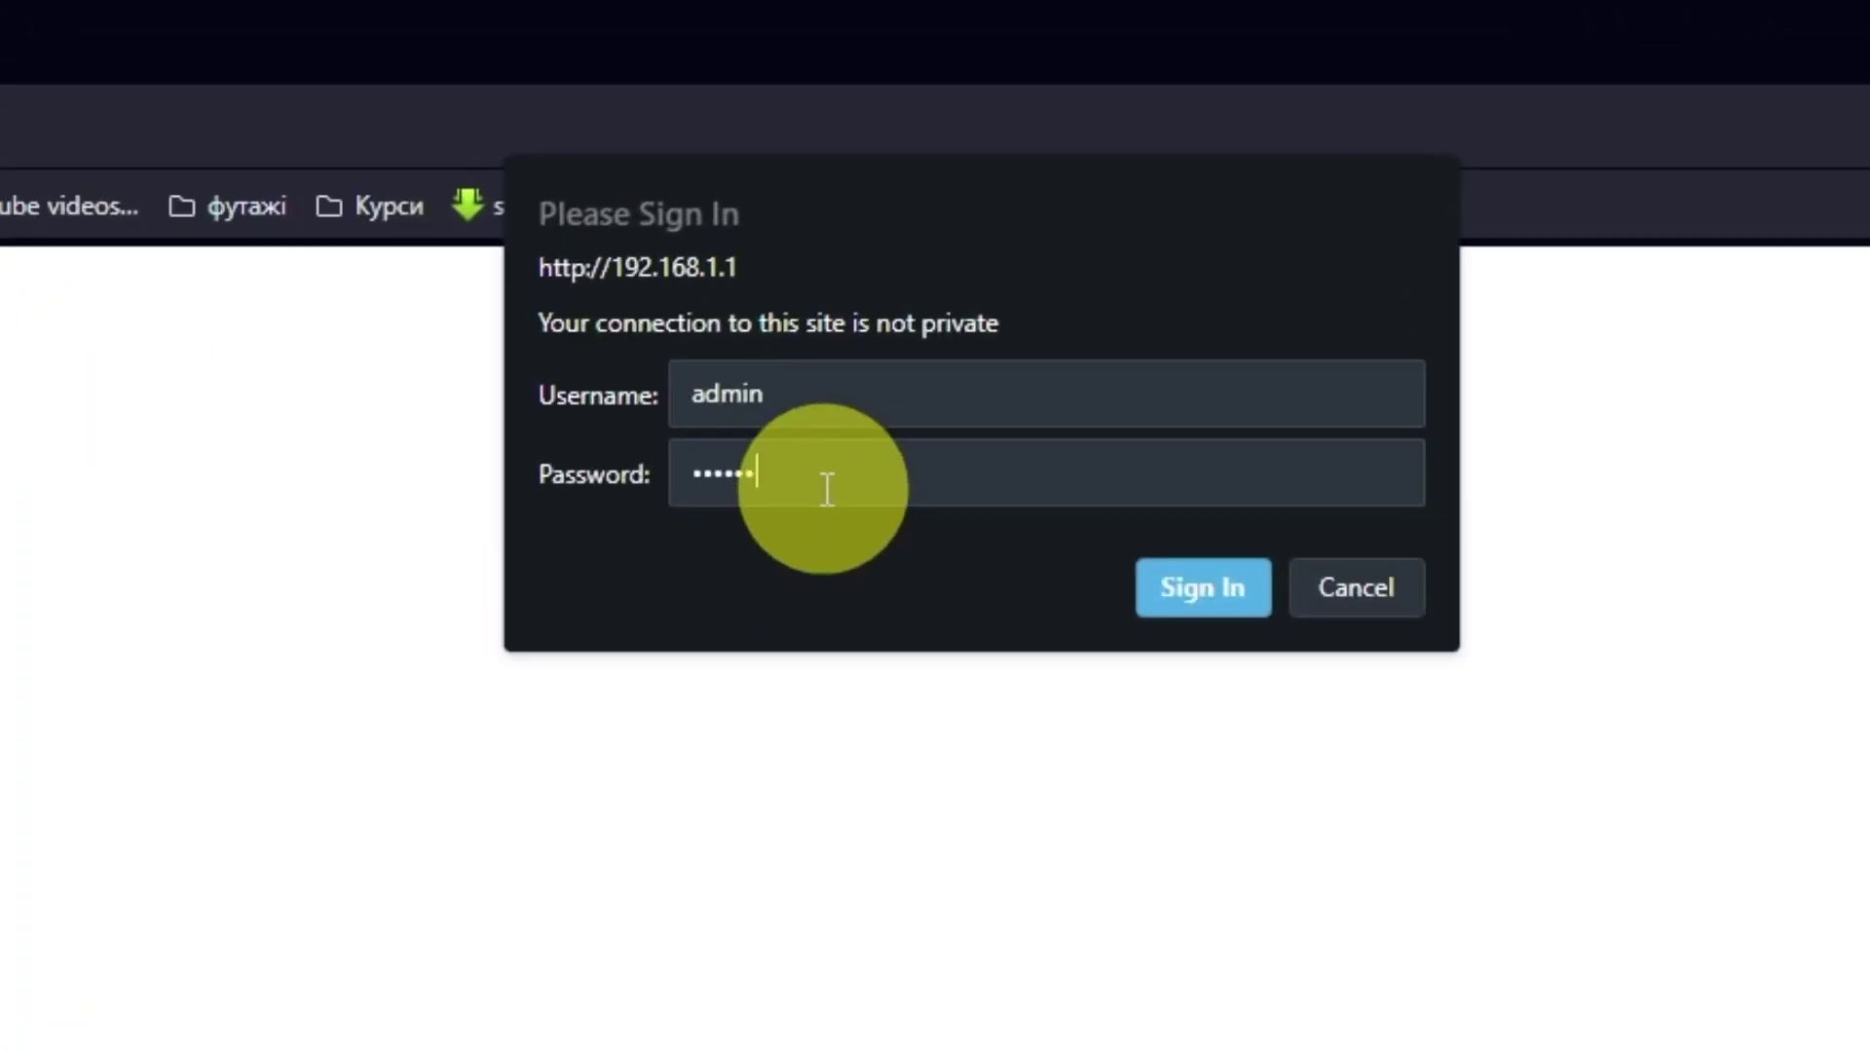
pyautogui.click(1202, 585)
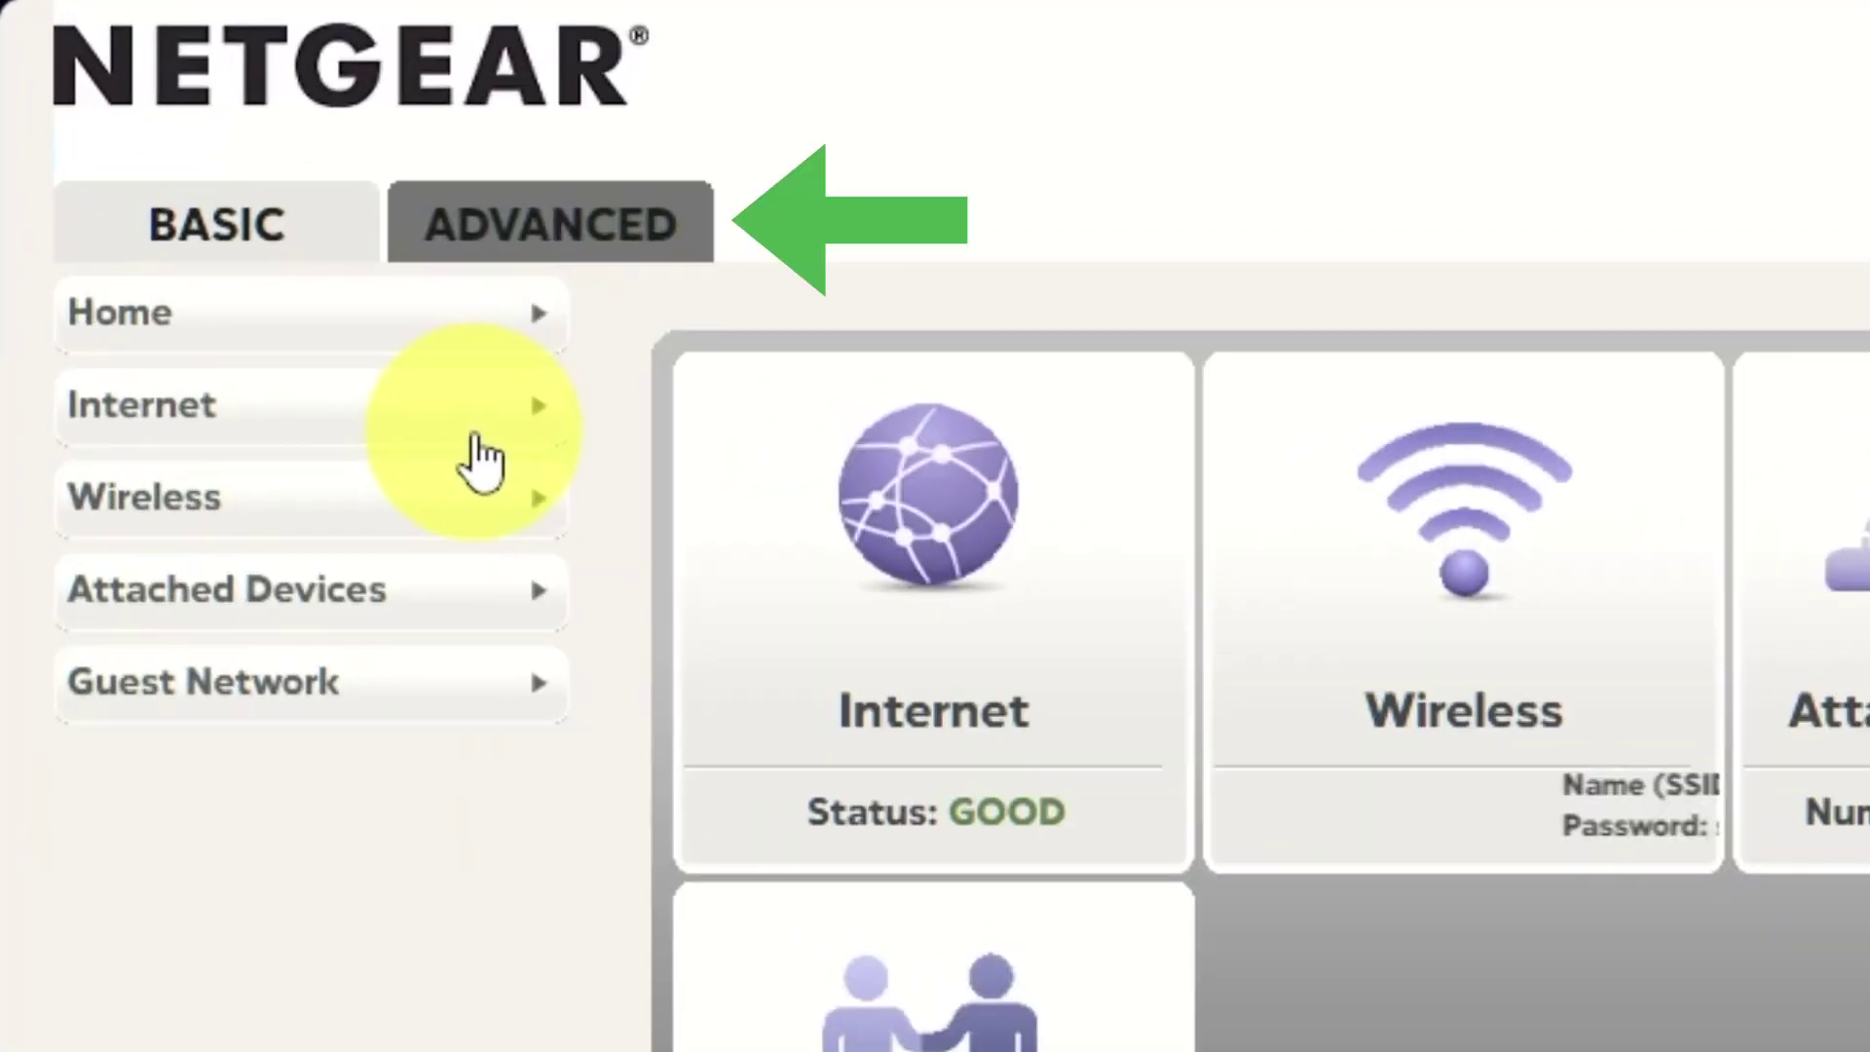
pyautogui.click(596, 244)
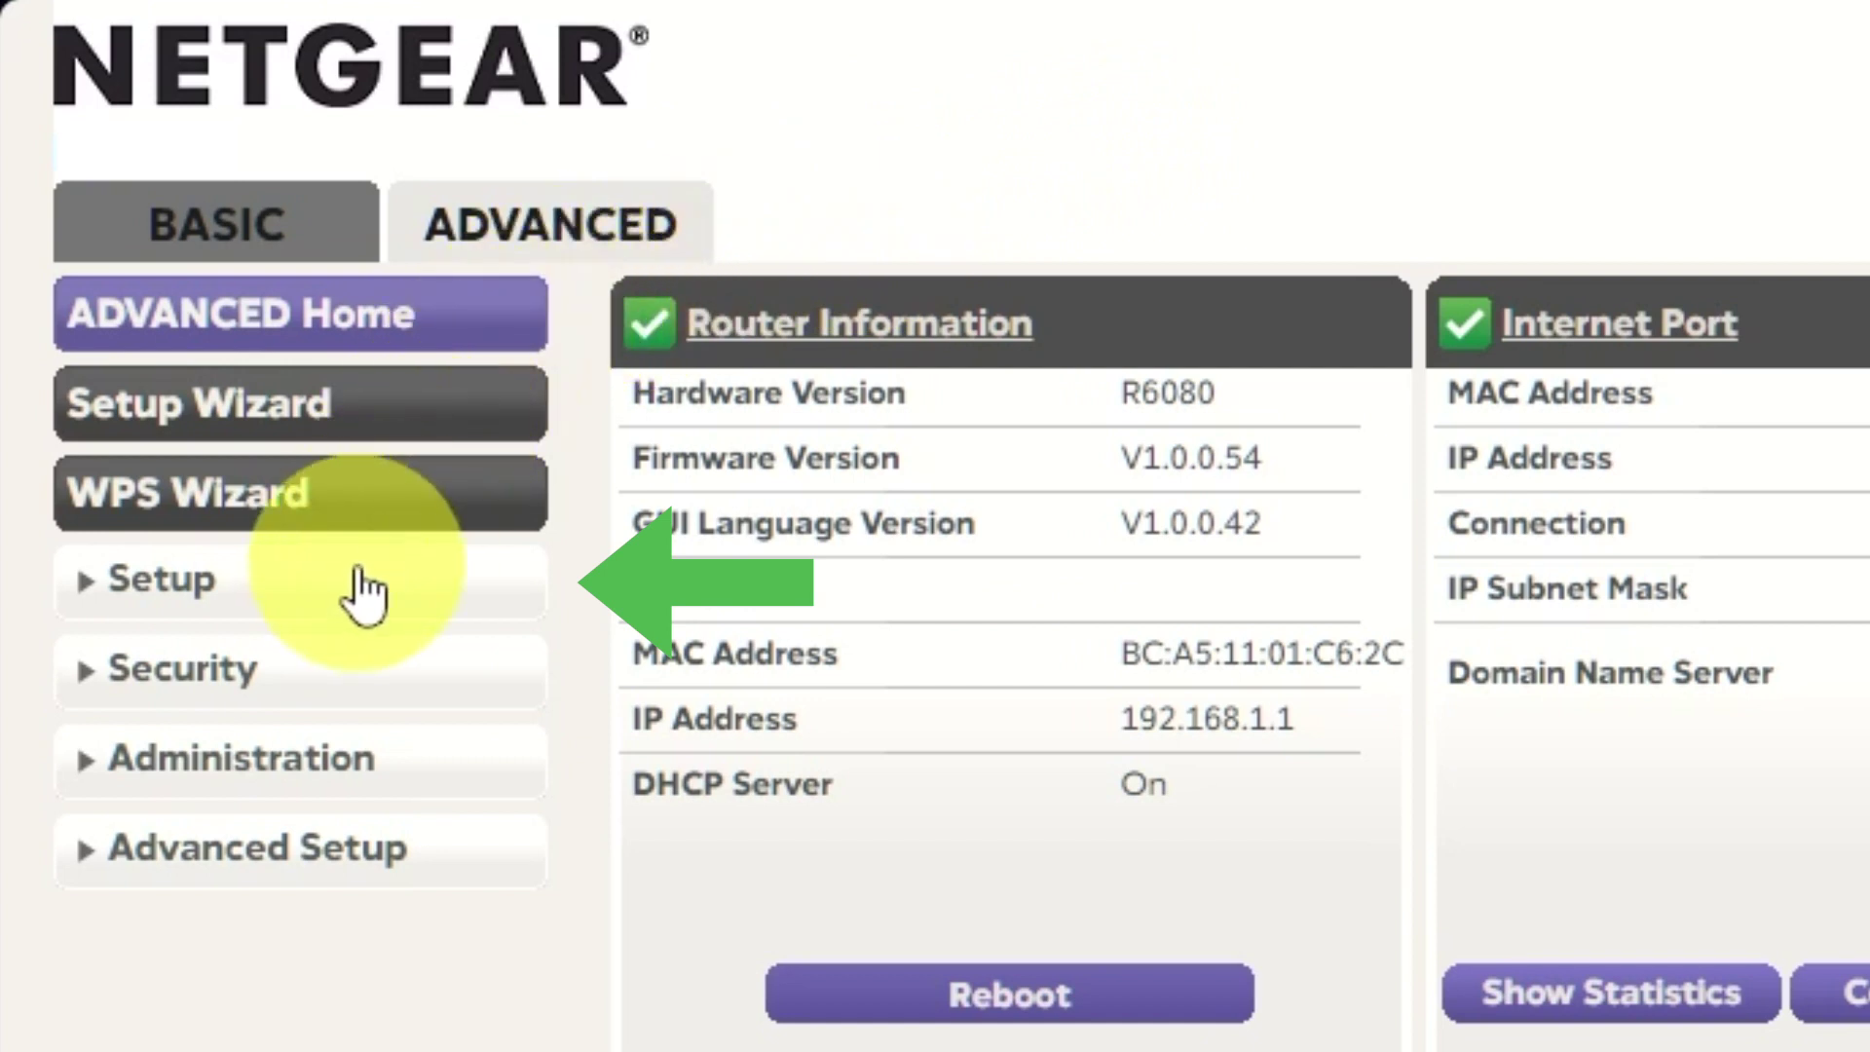
pyautogui.click(355, 596)
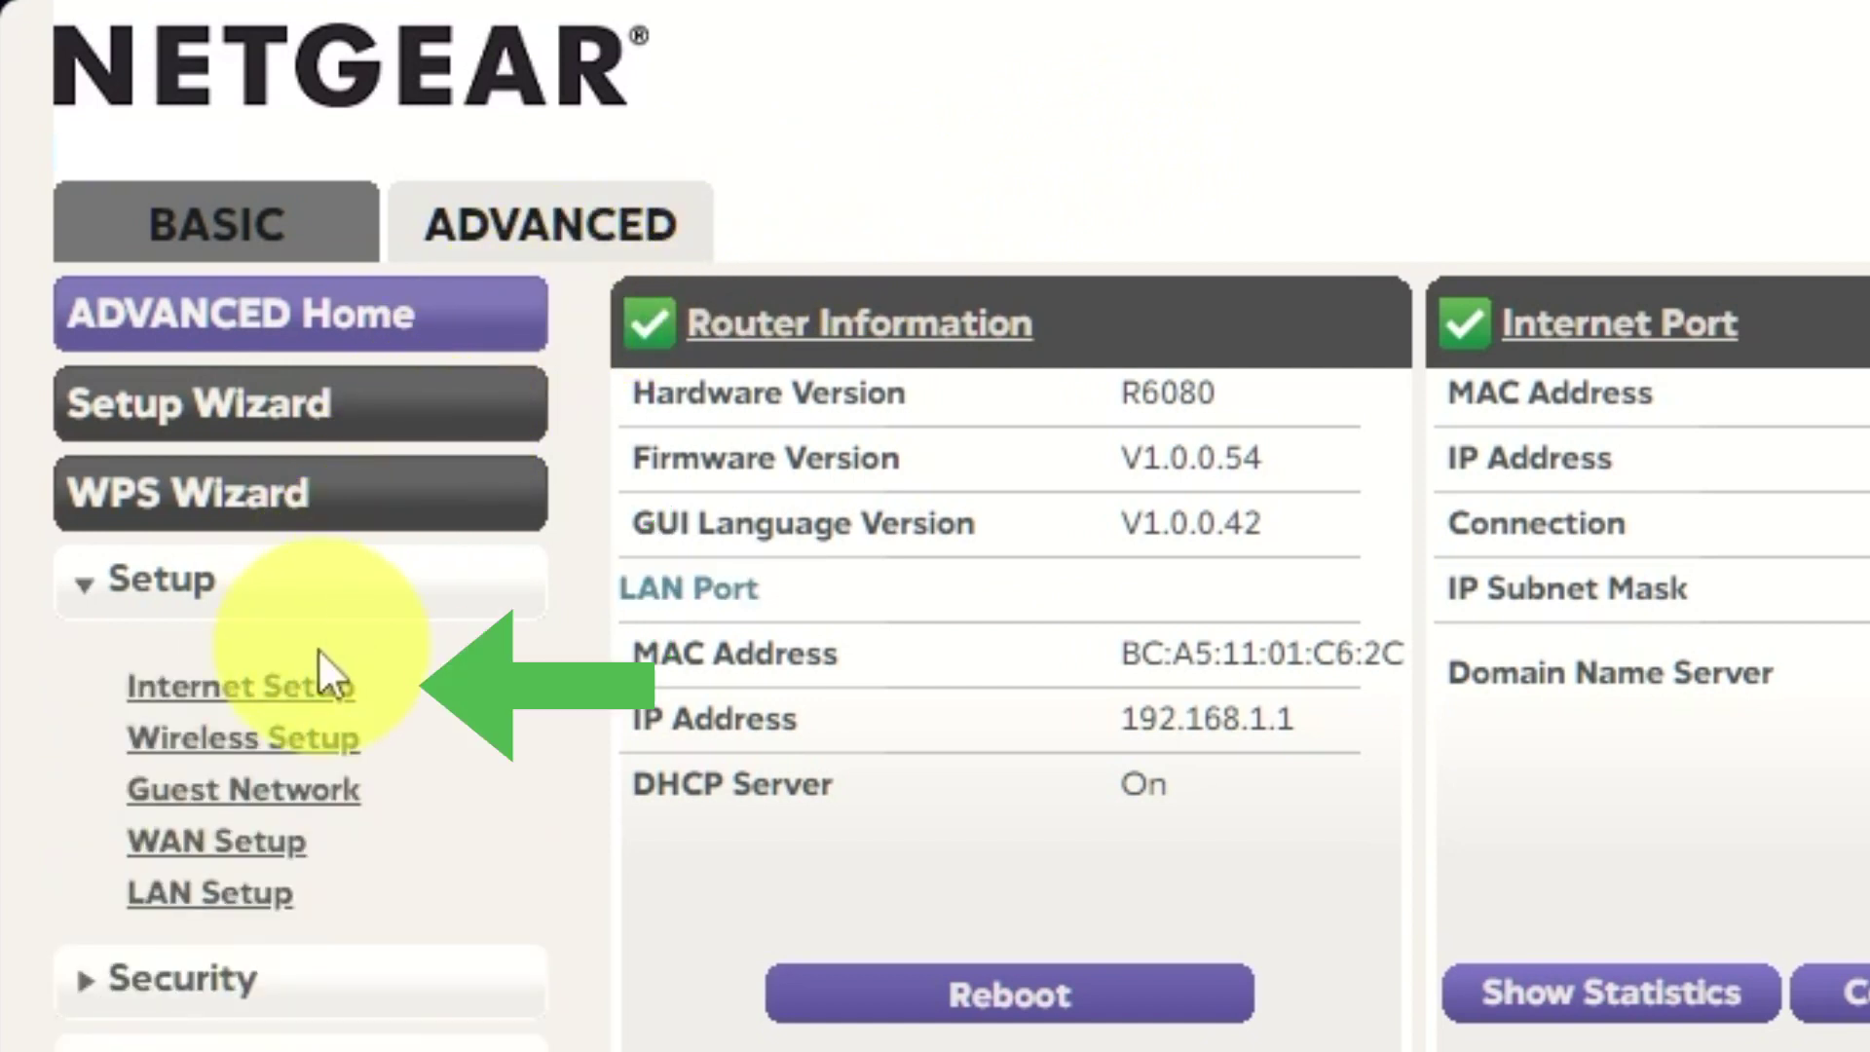
pyautogui.click(309, 690)
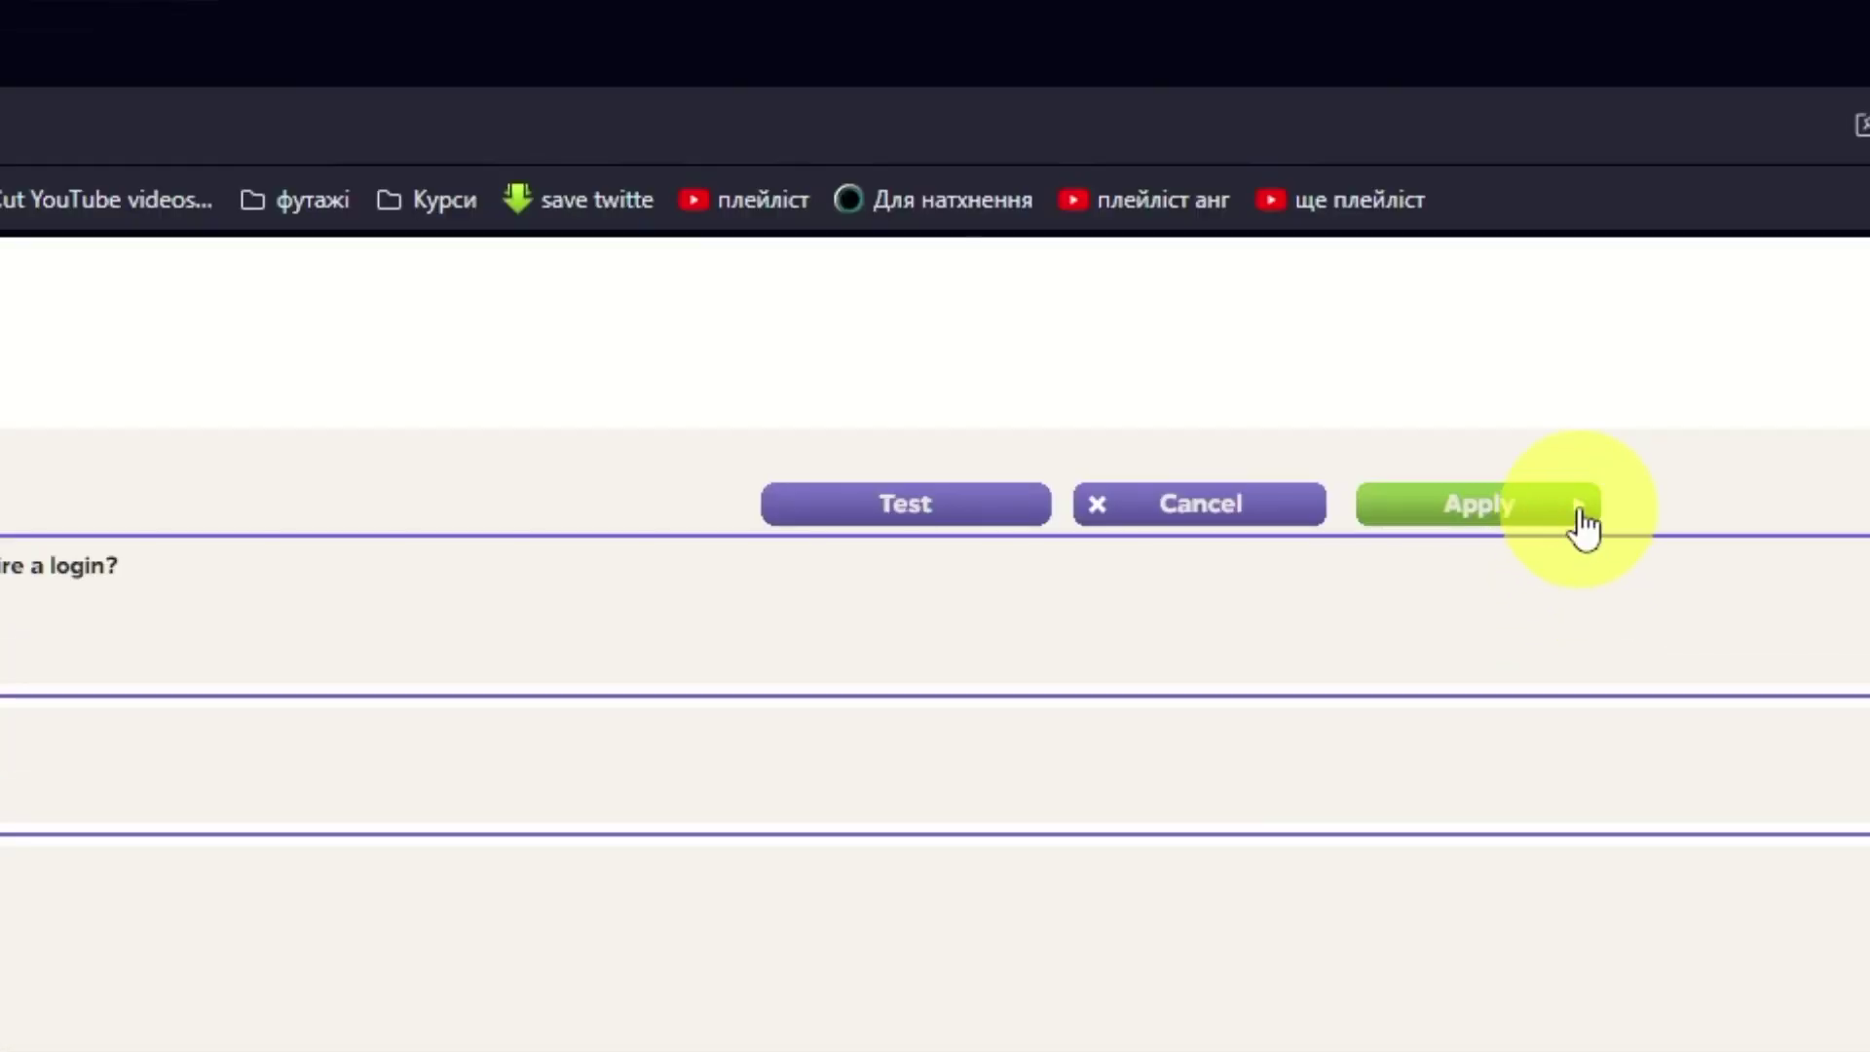
pyautogui.click(1583, 508)
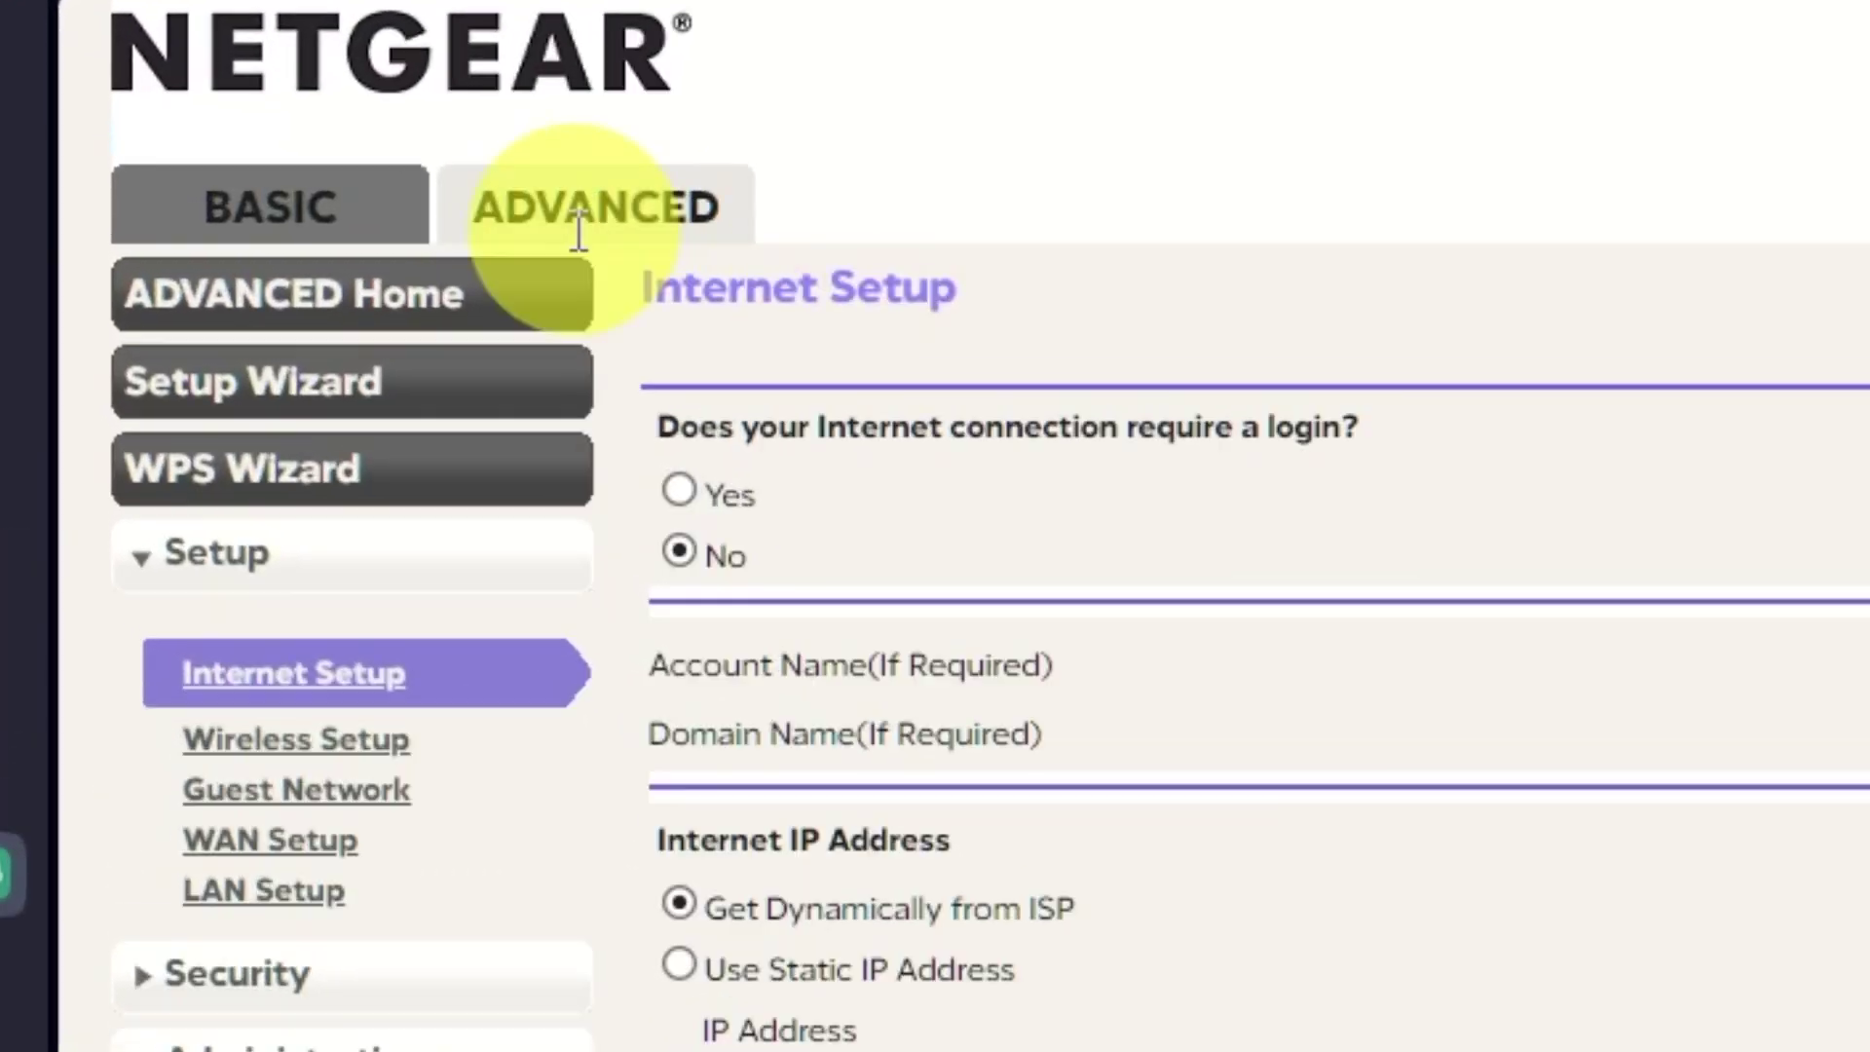
# Reboot the router from ADVANCED Home and confirm the restart
pyautogui.click(507, 290)
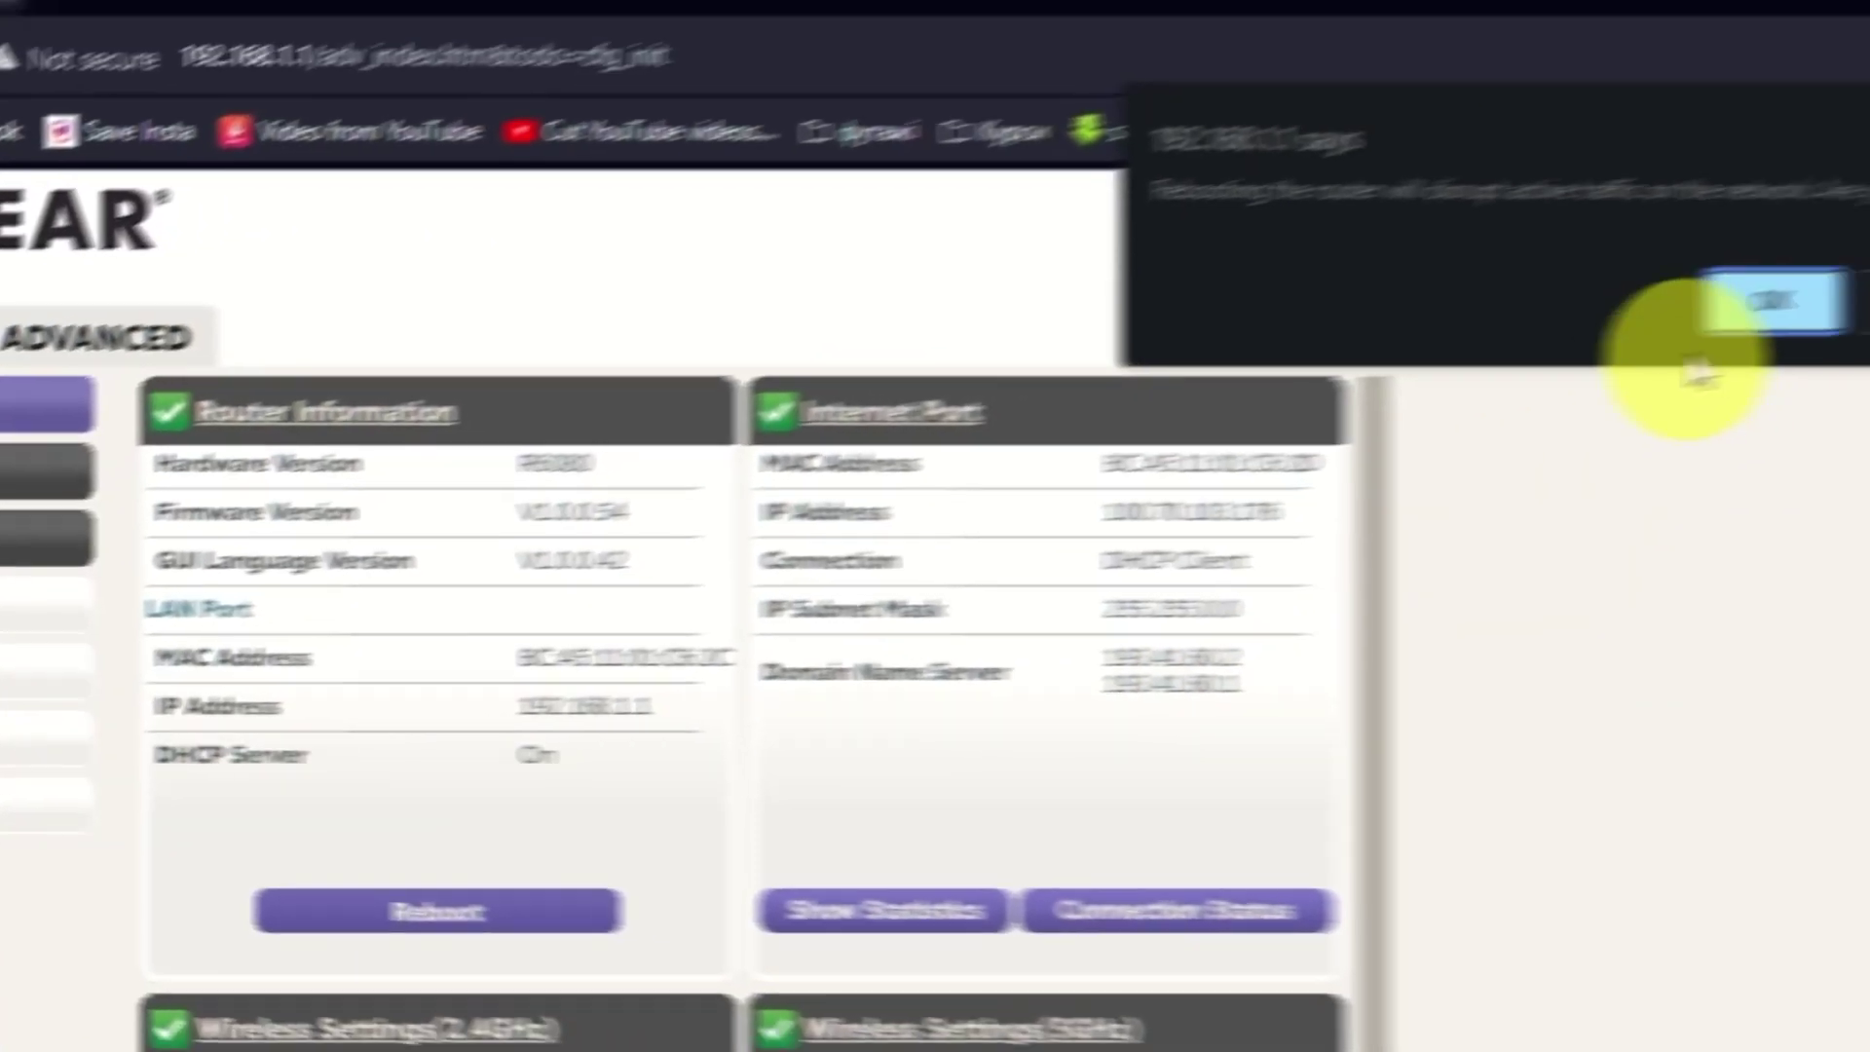
pyautogui.click(1768, 302)
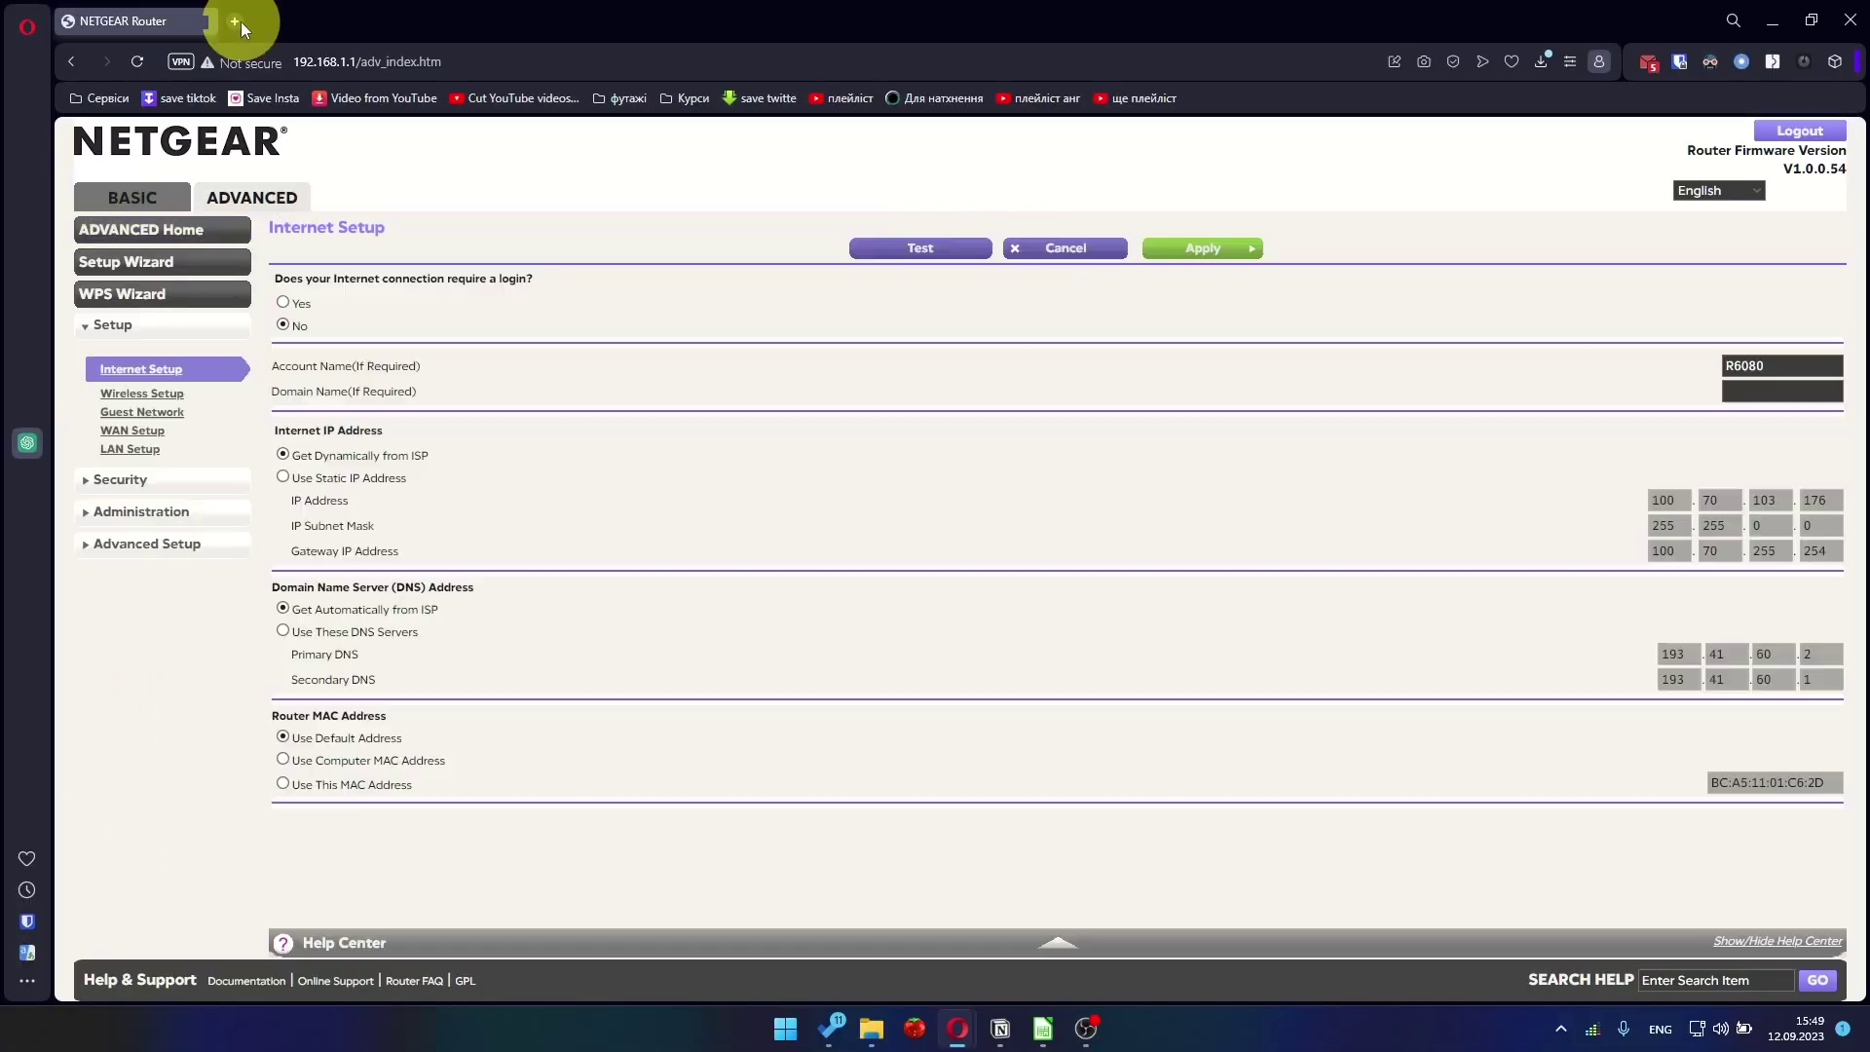
# Open YouTube in a new tab via the 'you' suggestion to check the subscriptions feed loads
pyautogui.click(241, 22)
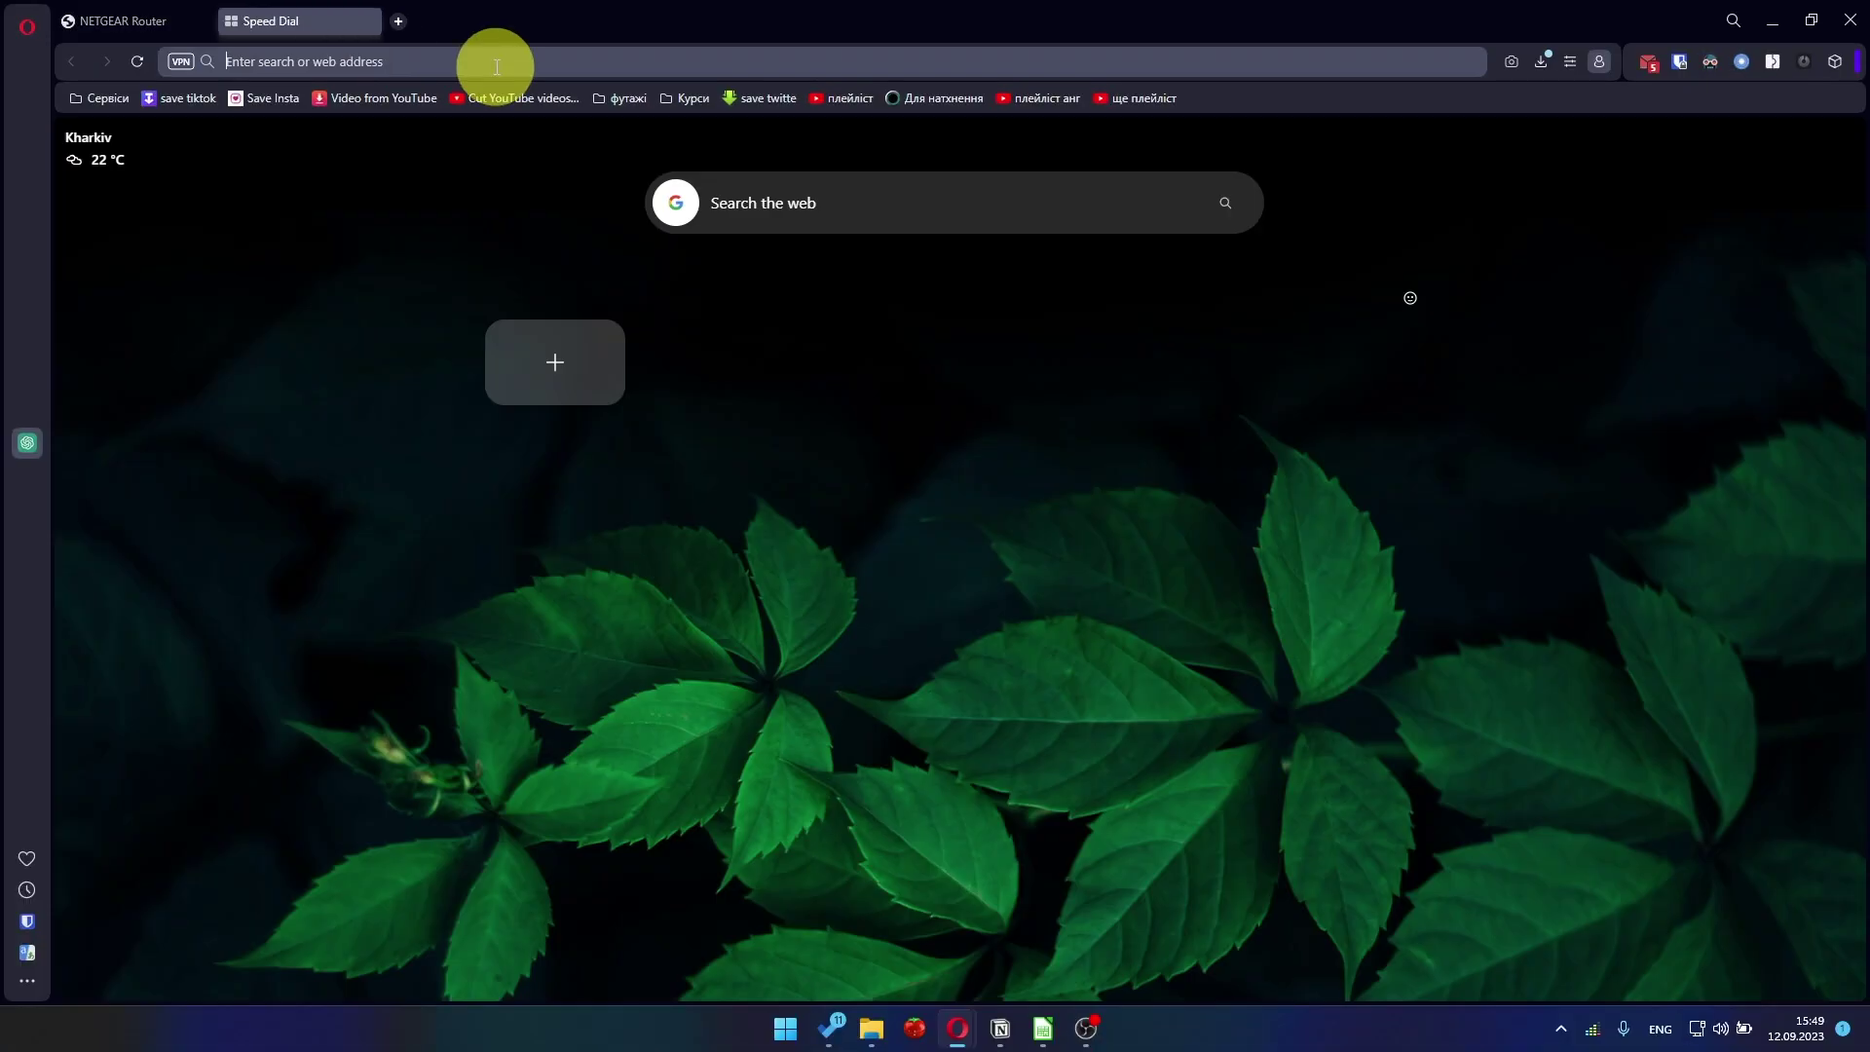
pyautogui.write('you')
pyautogui.click(343, 131)
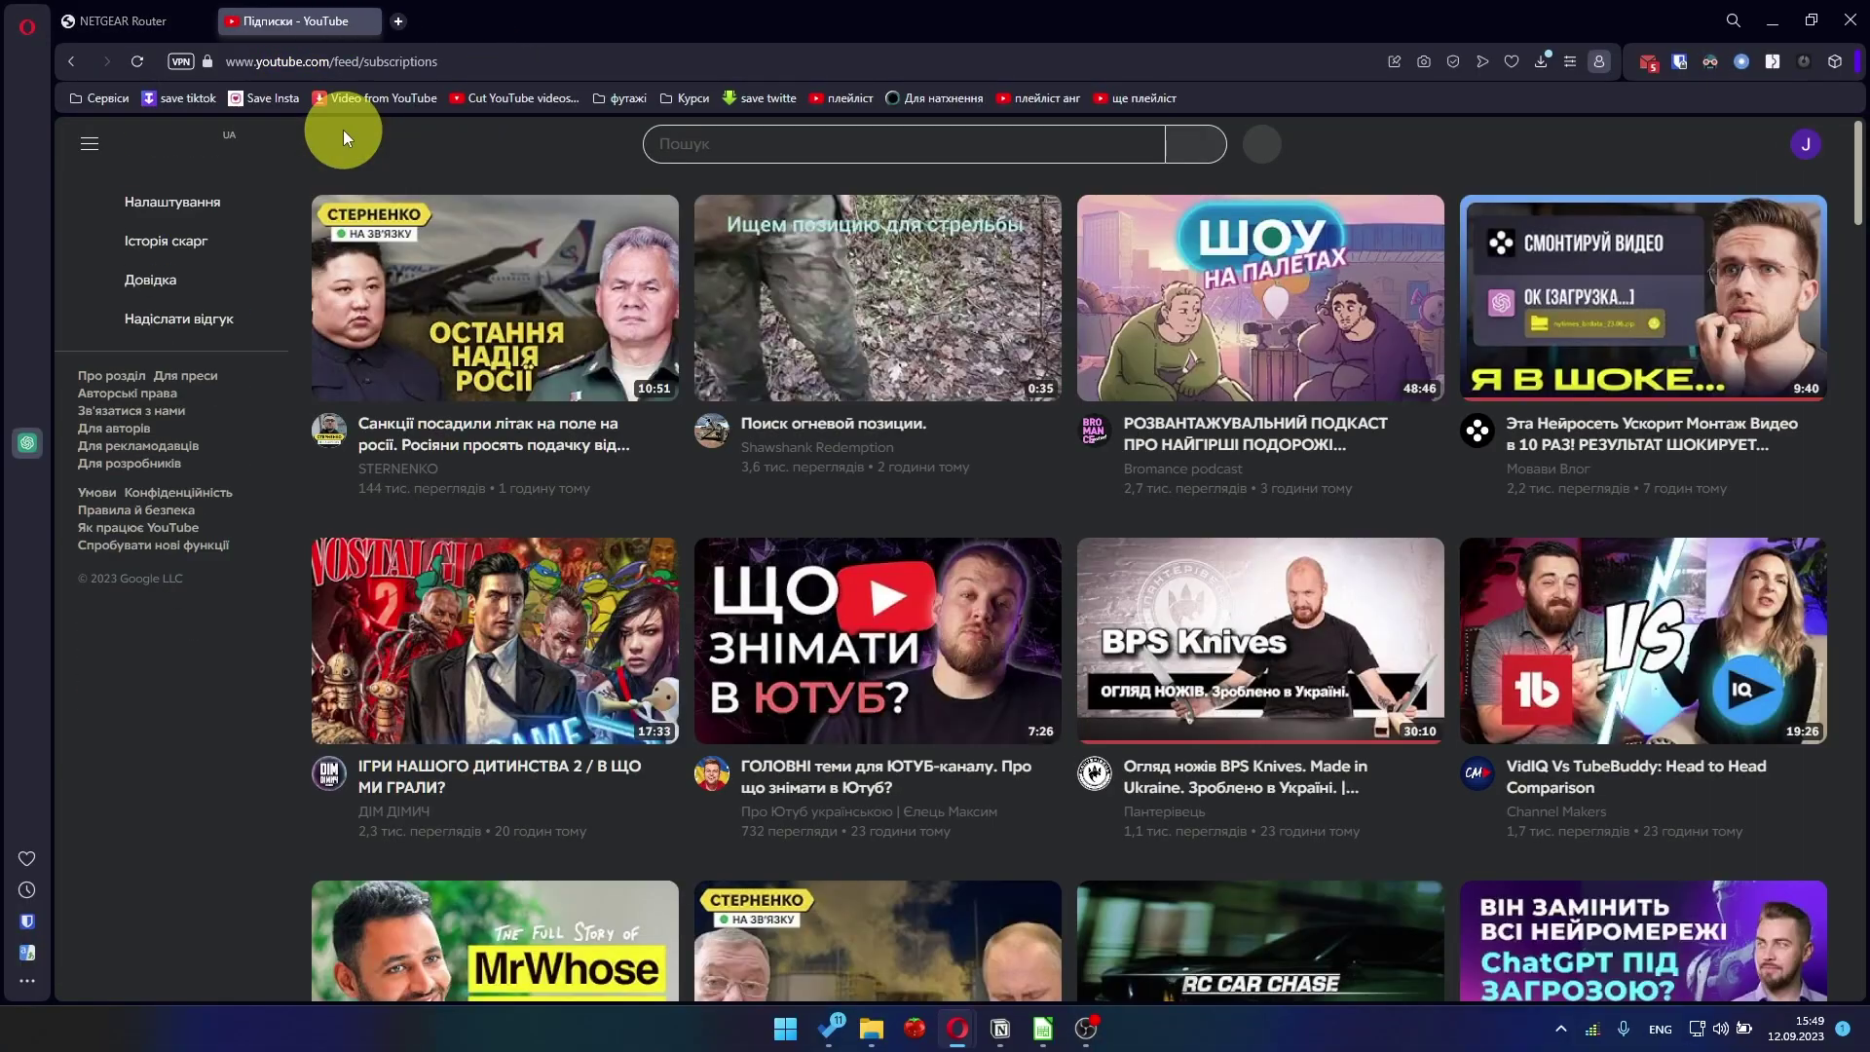